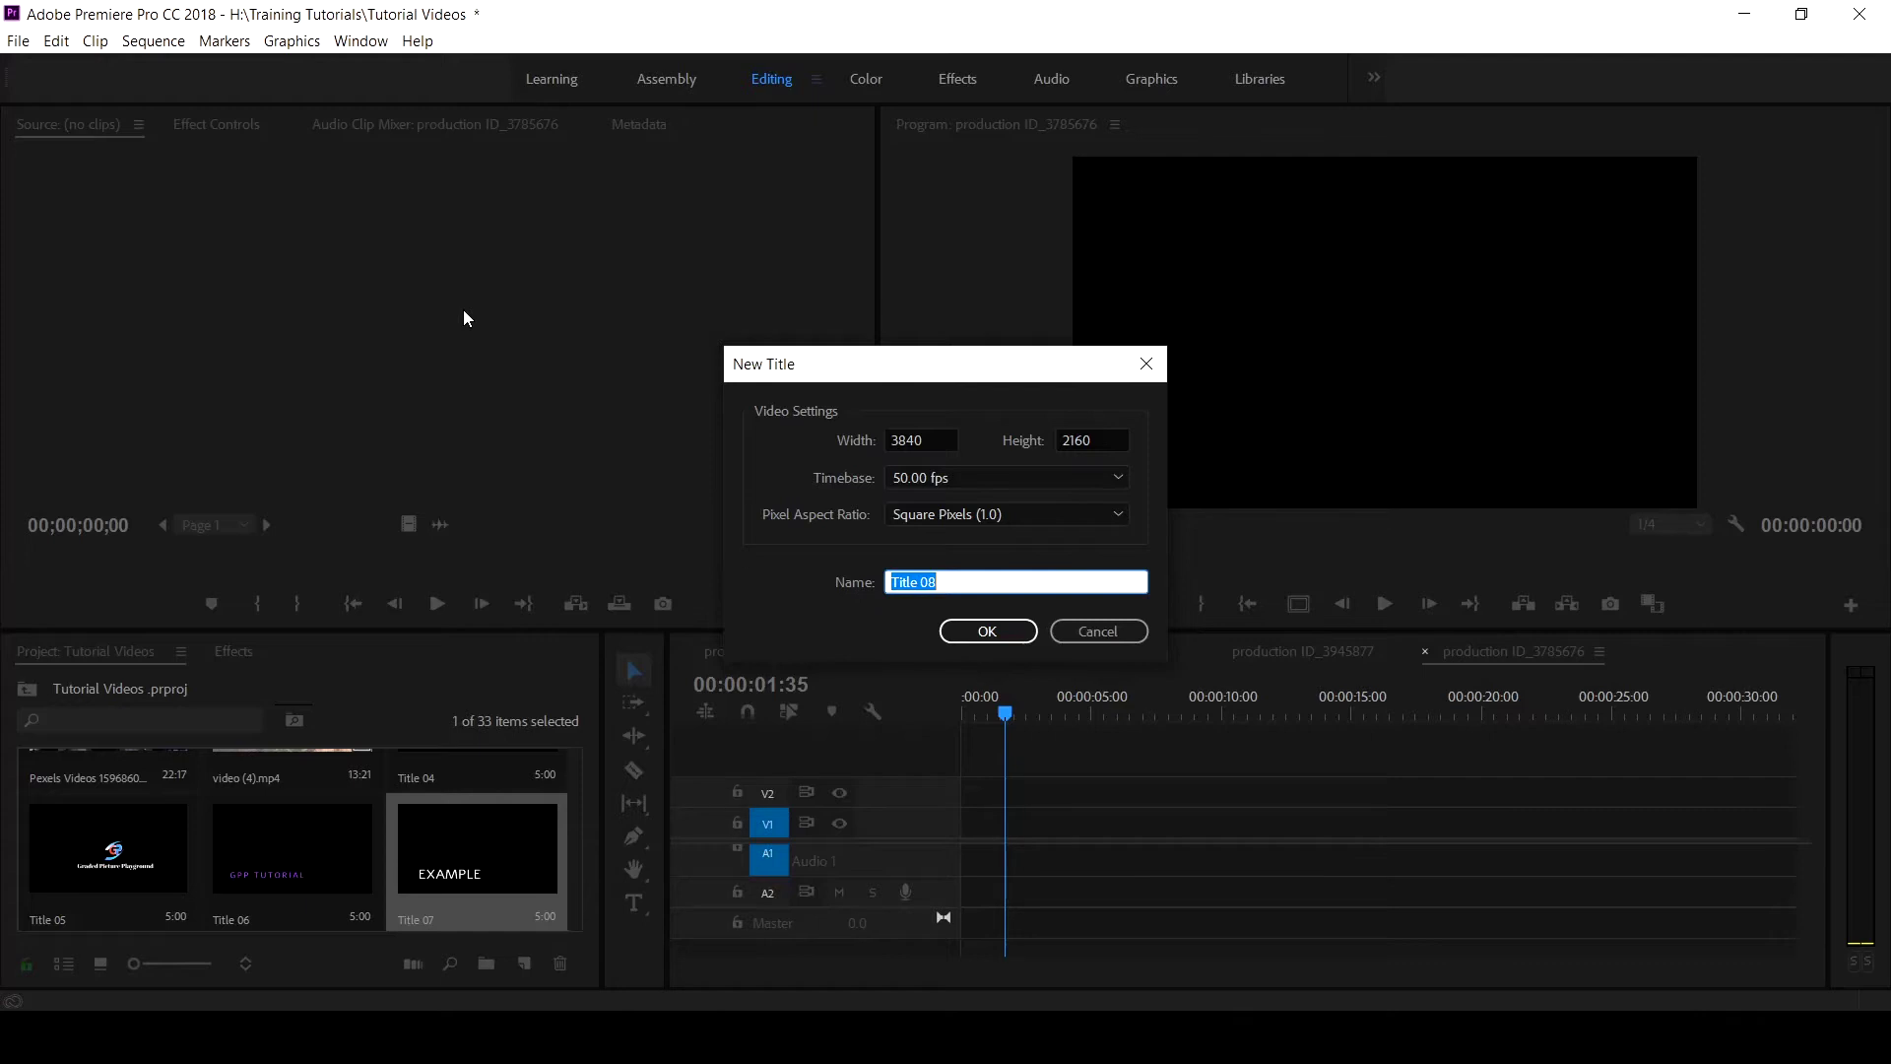
Create the 3840 x 2160, 50 fps title Title 08 and widen its editing window to reveal the title tools.
left_click(972, 638)
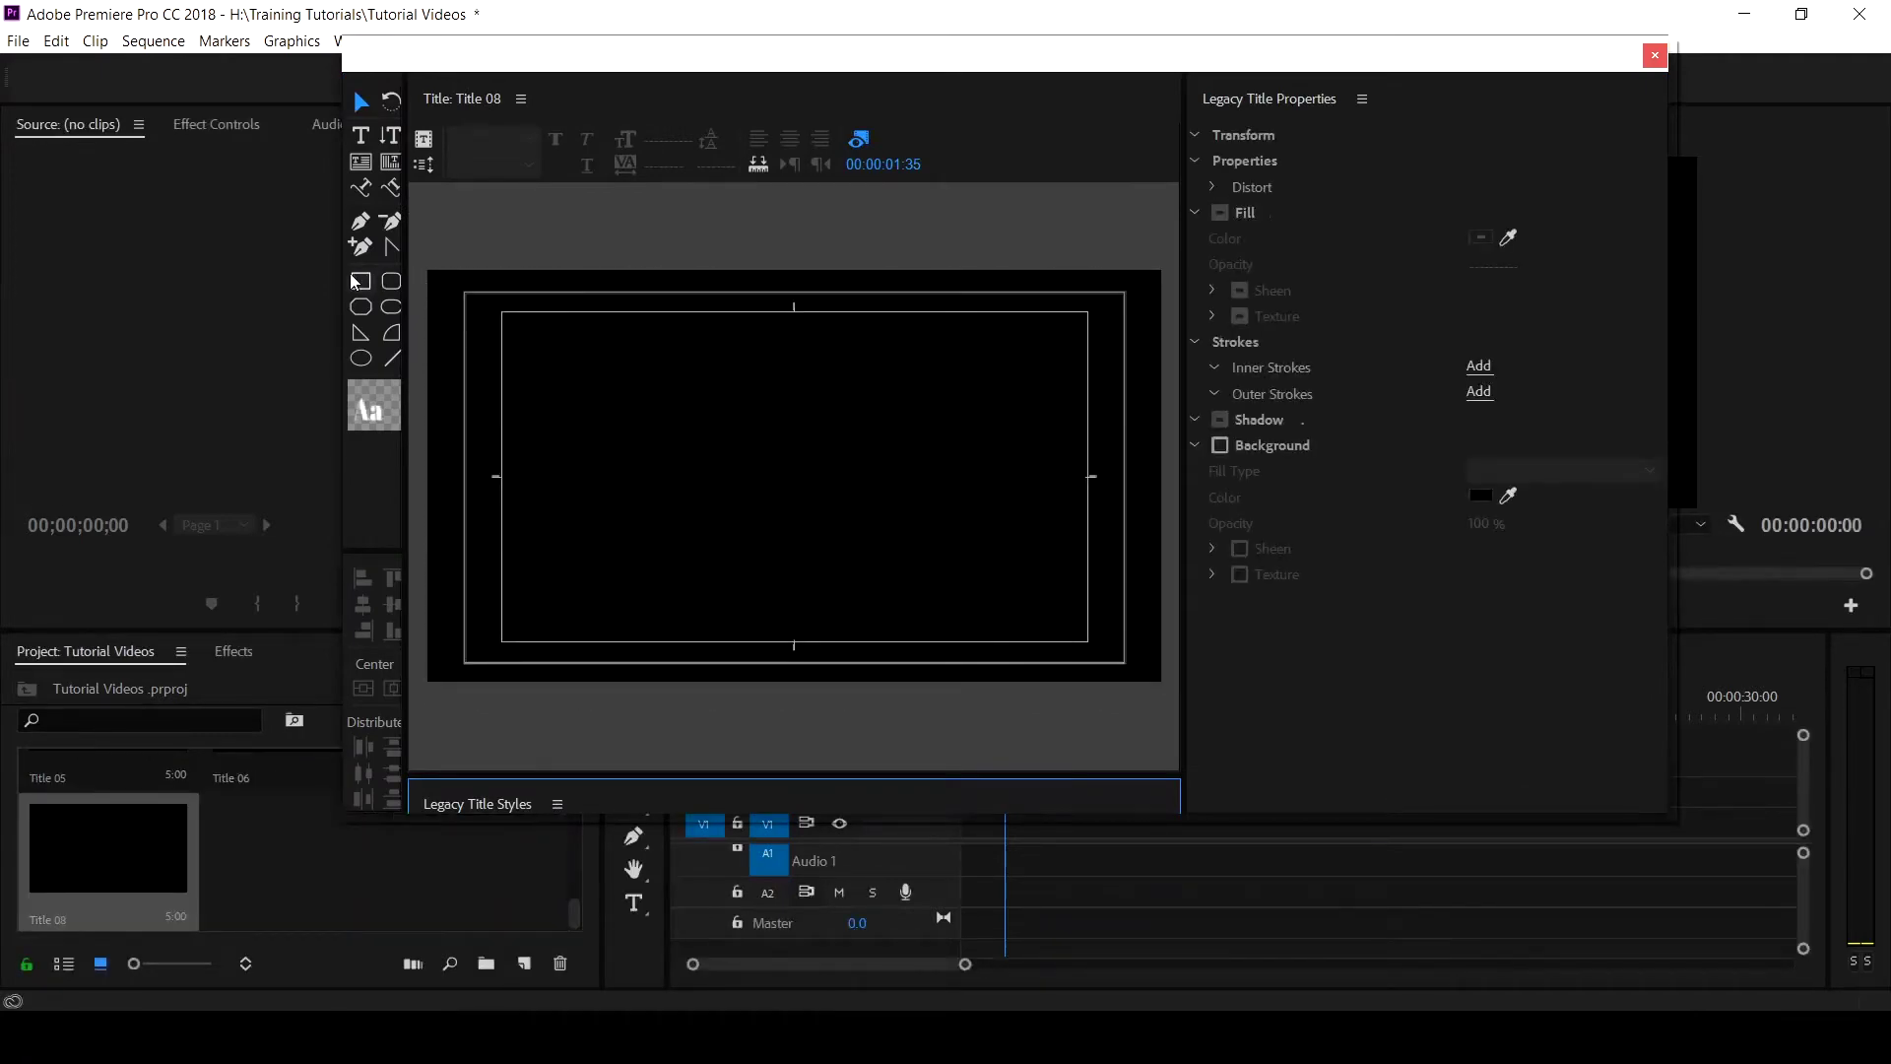
left_click_drag(334, 279, 263, 268)
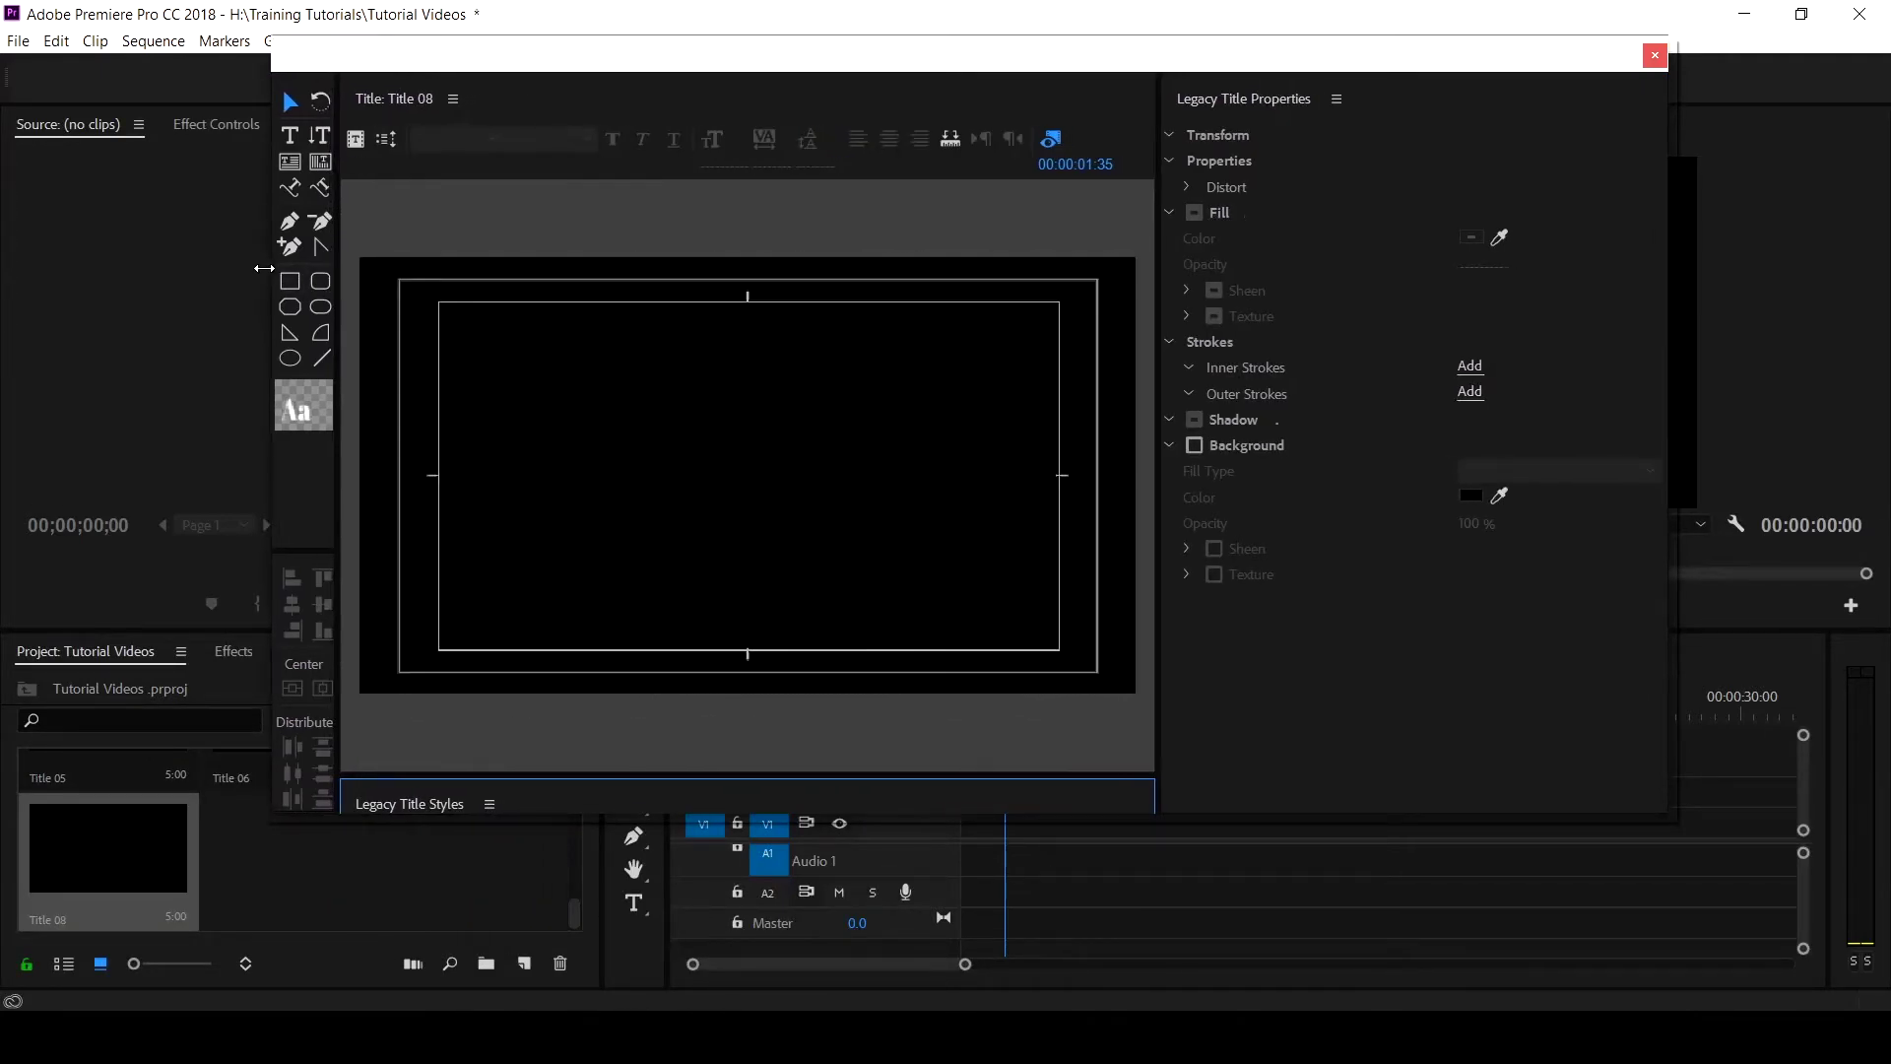
left_click(454, 101)
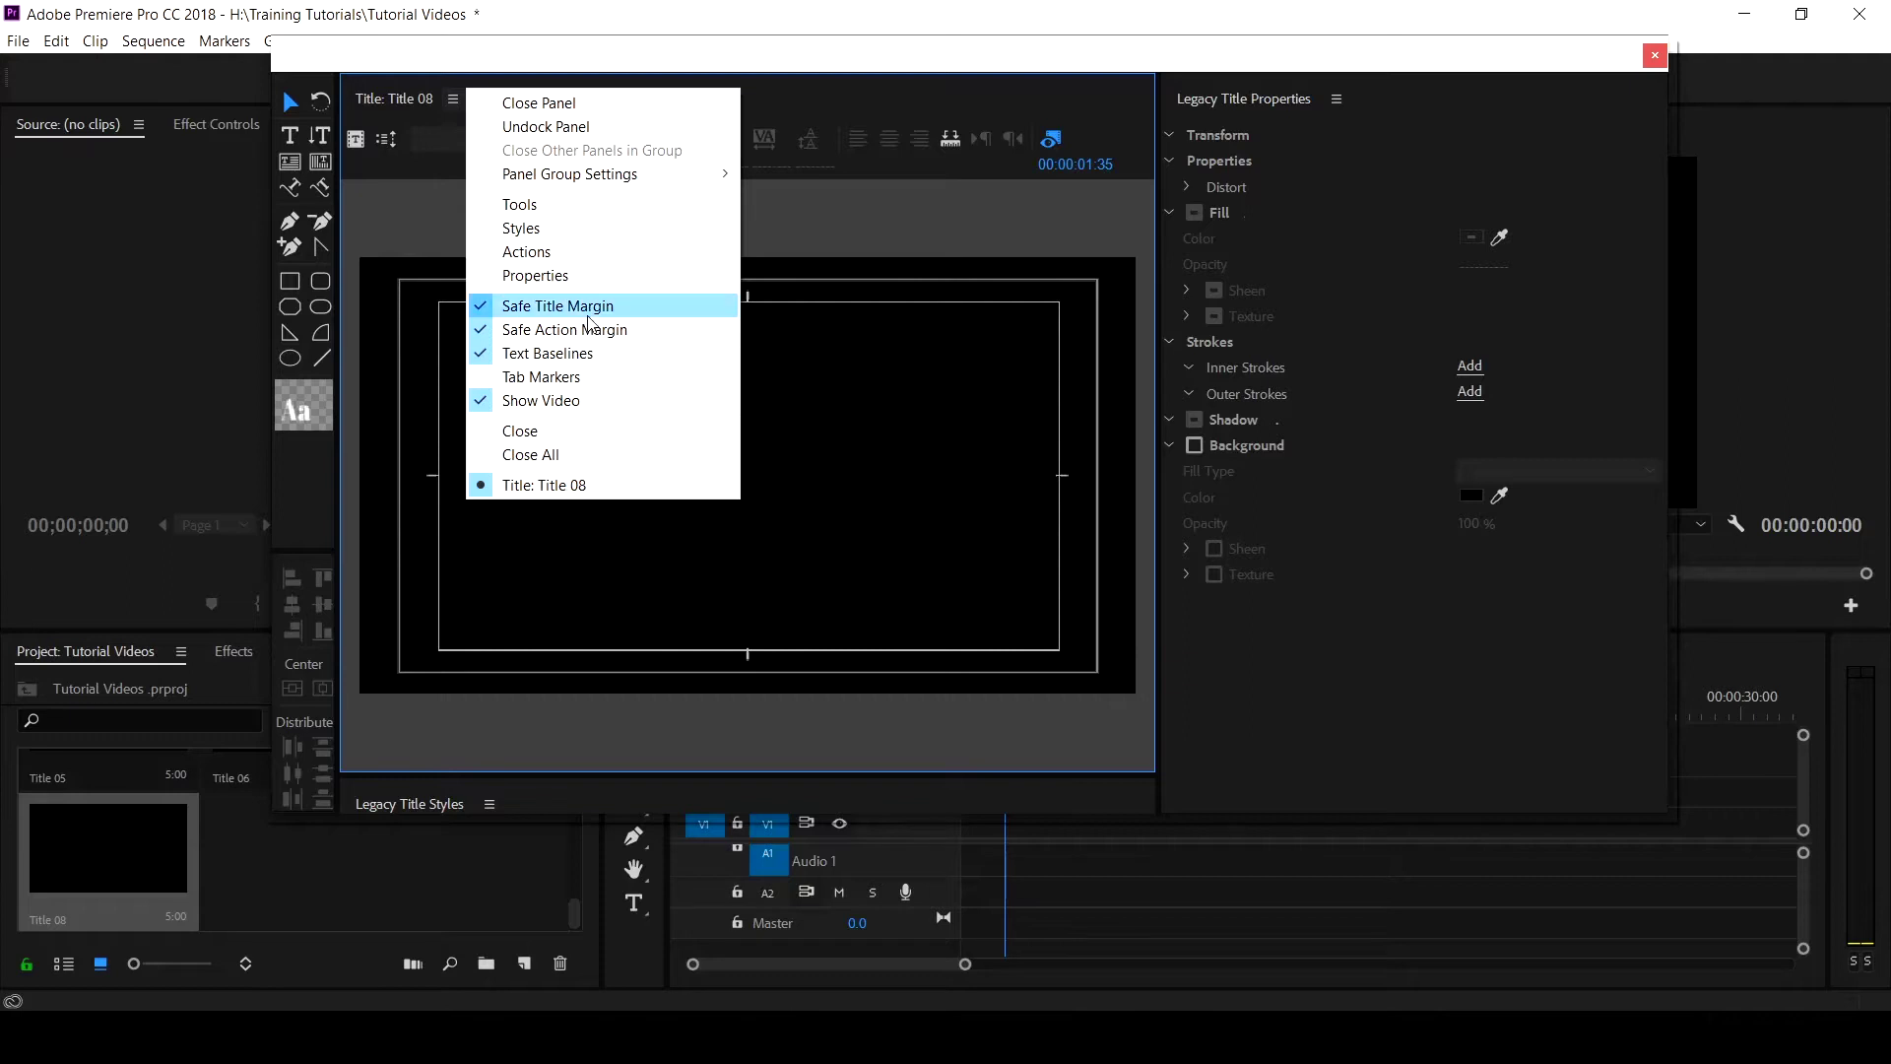
left_click(532, 204)
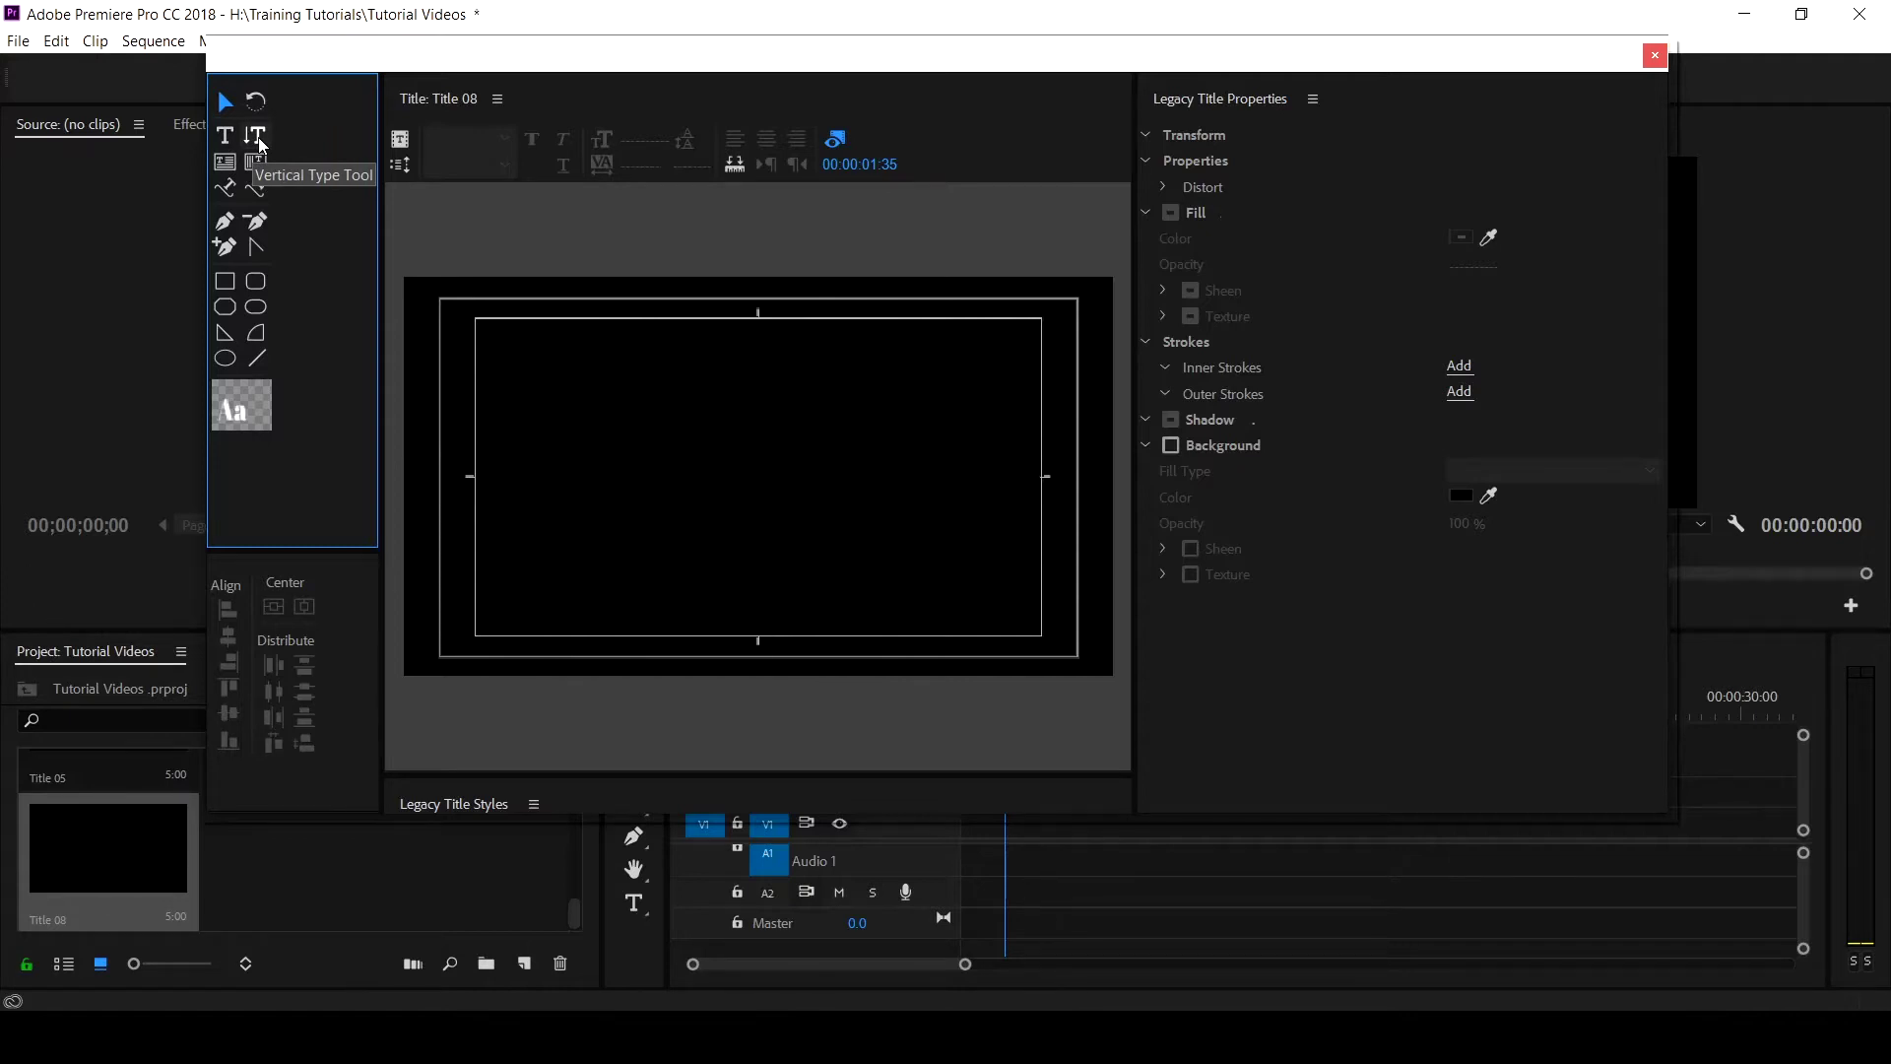
Add a first name in capitals as vertical text in the title's left half, just below mid-height.
left_click(258, 140)
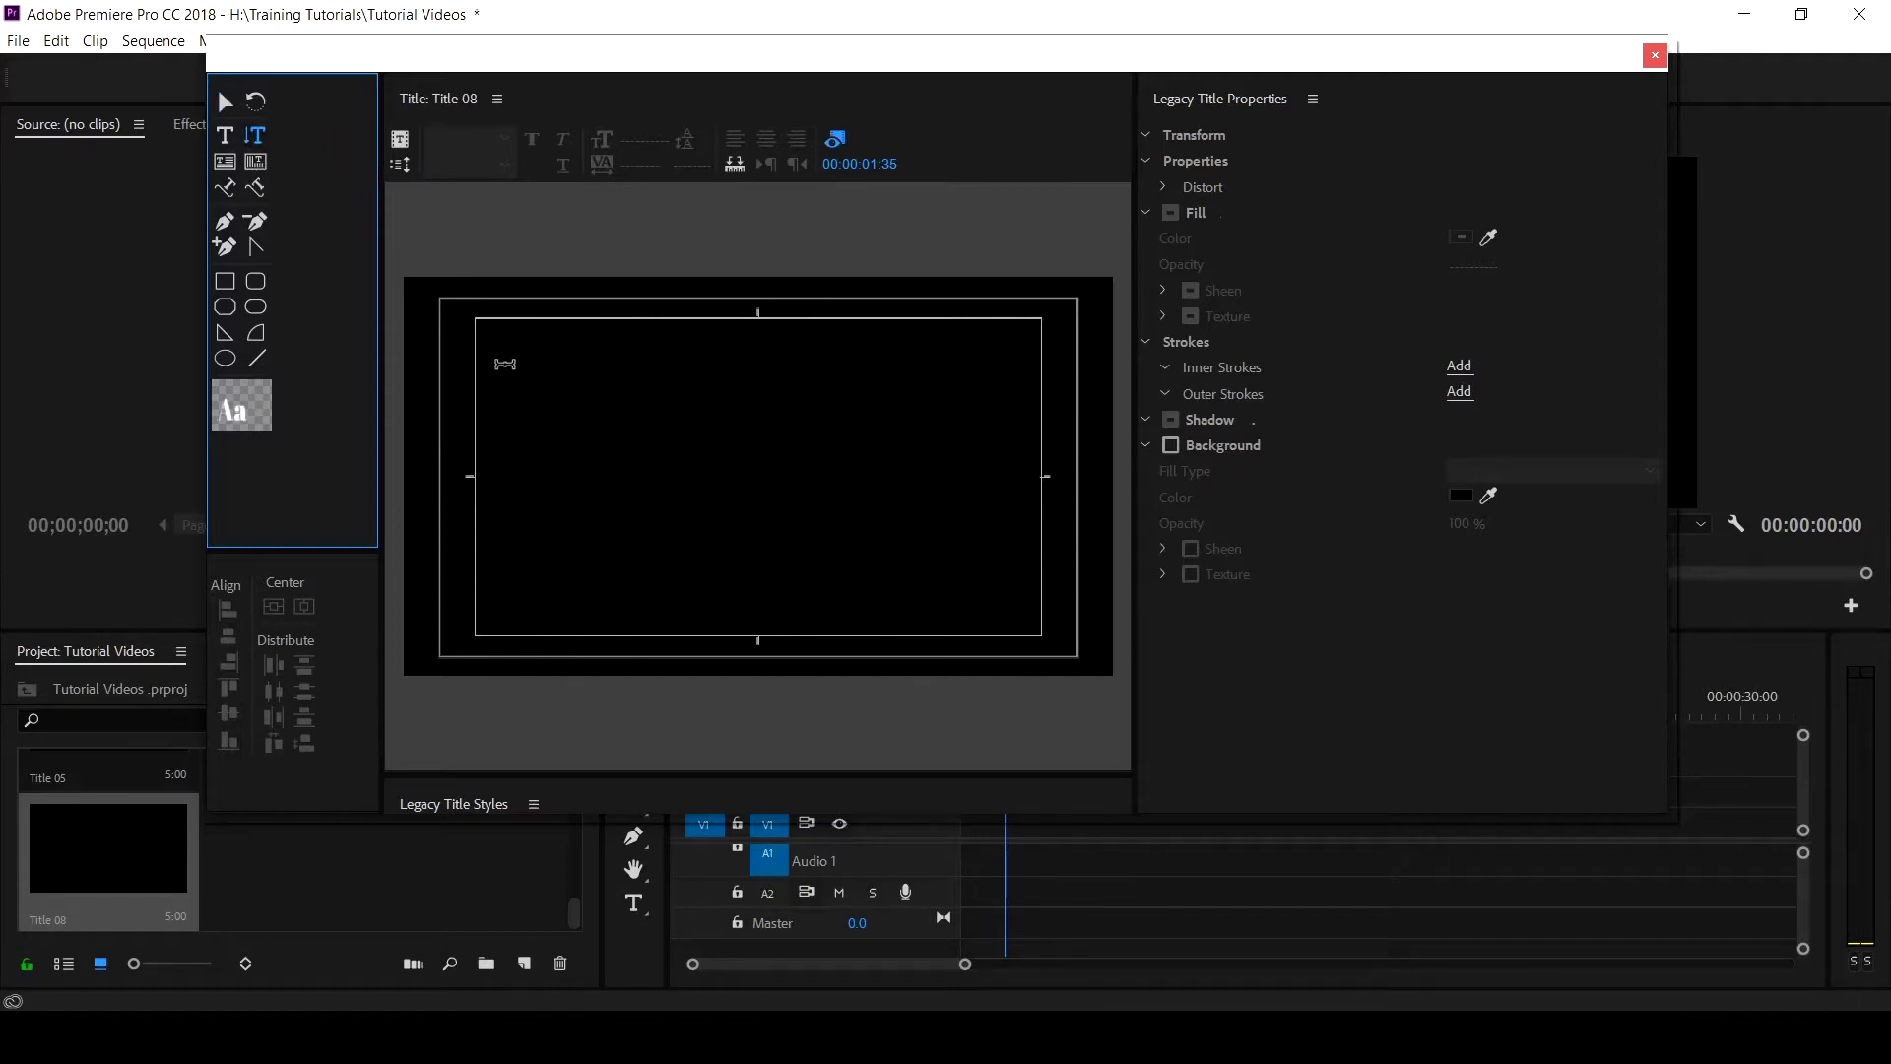
left_click(581, 480)
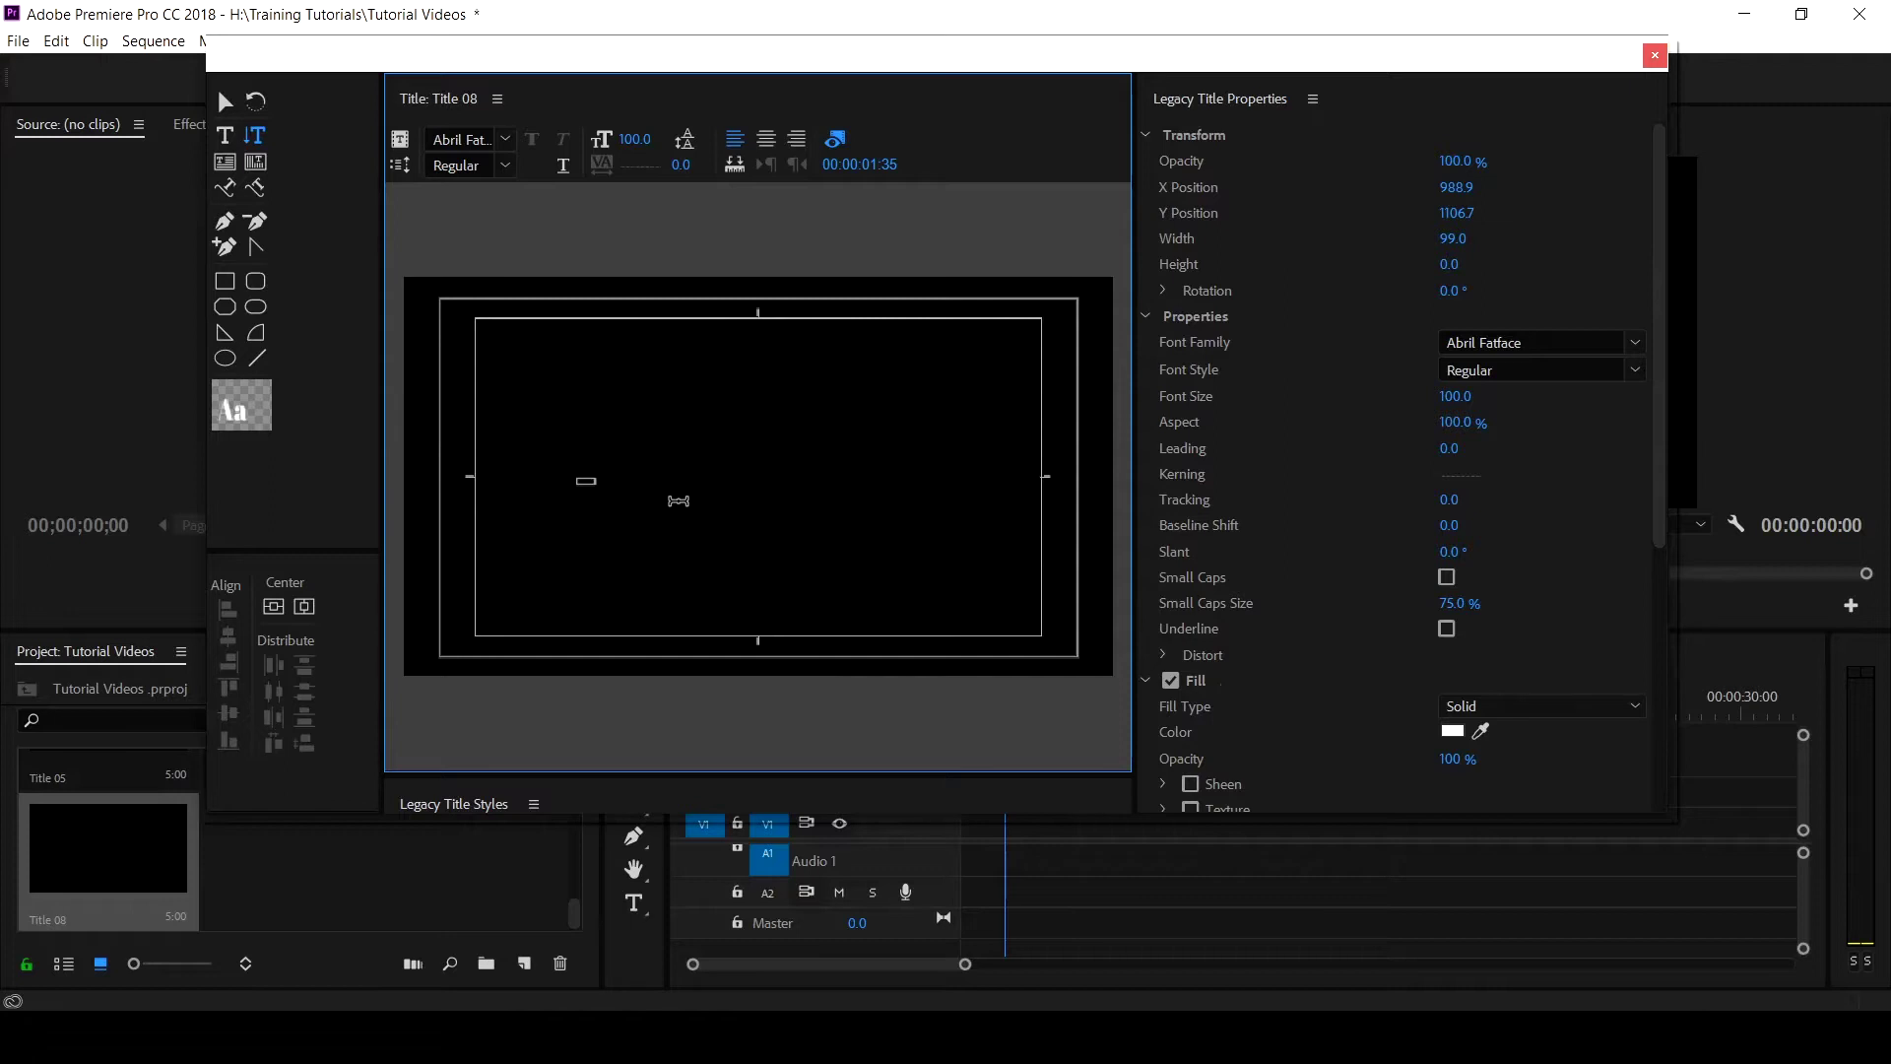
type("MA")
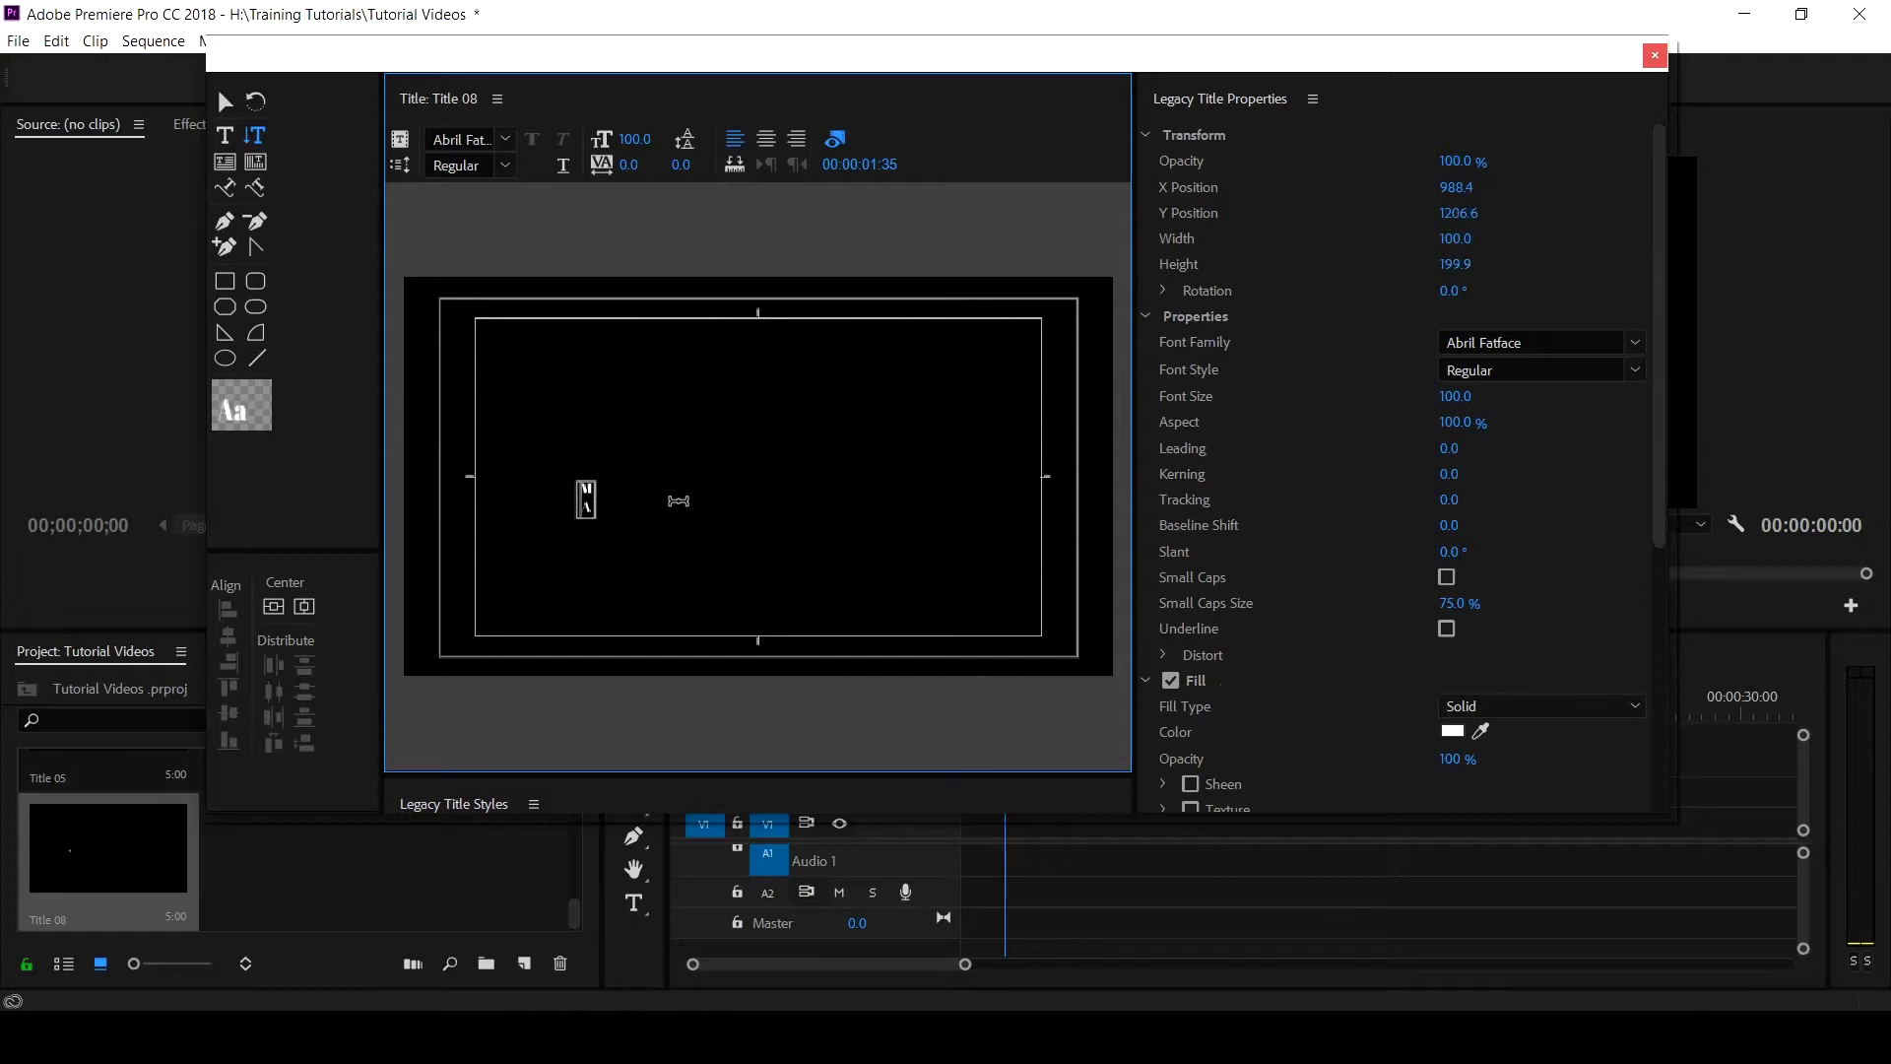
type("RK")
left_click(224, 101)
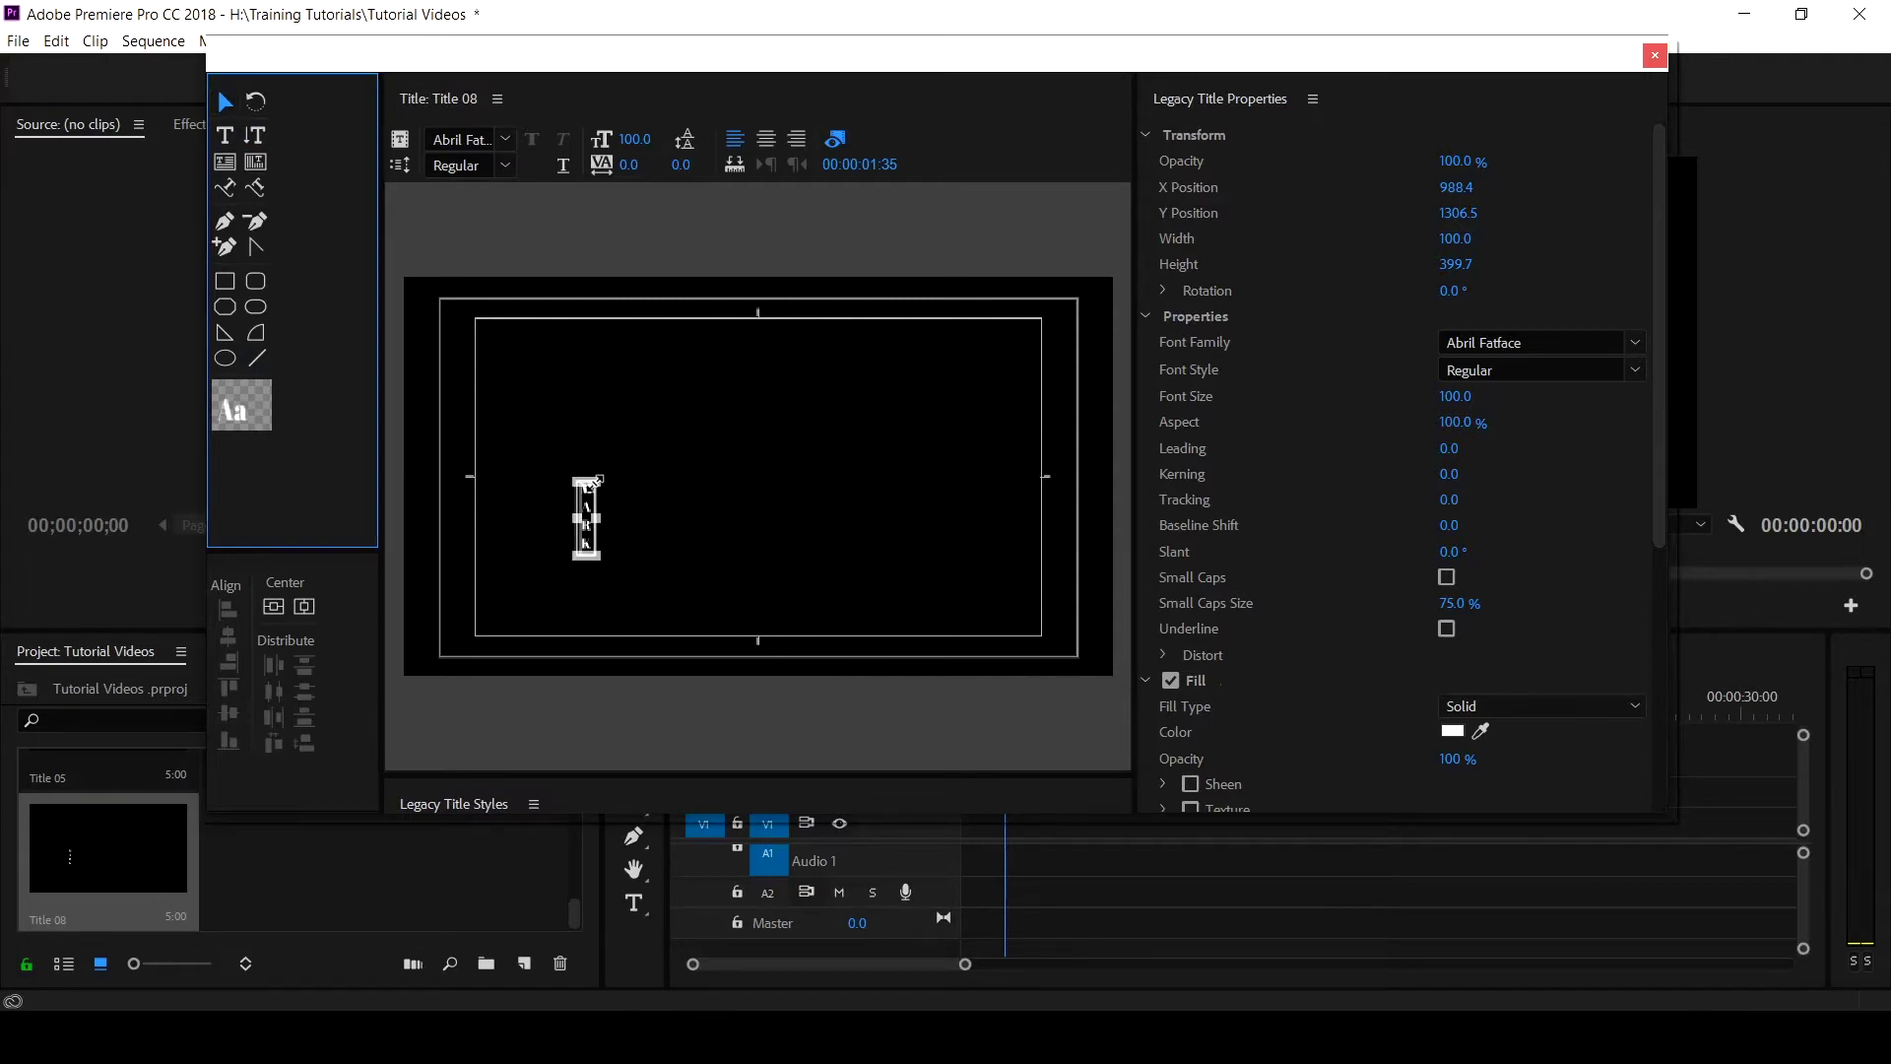
Enlarge the vertical text to a font size of about 258, shift it left, and delete it.
left_click_drag(595, 481, 665, 366)
left_click_drag(611, 455, 574, 455)
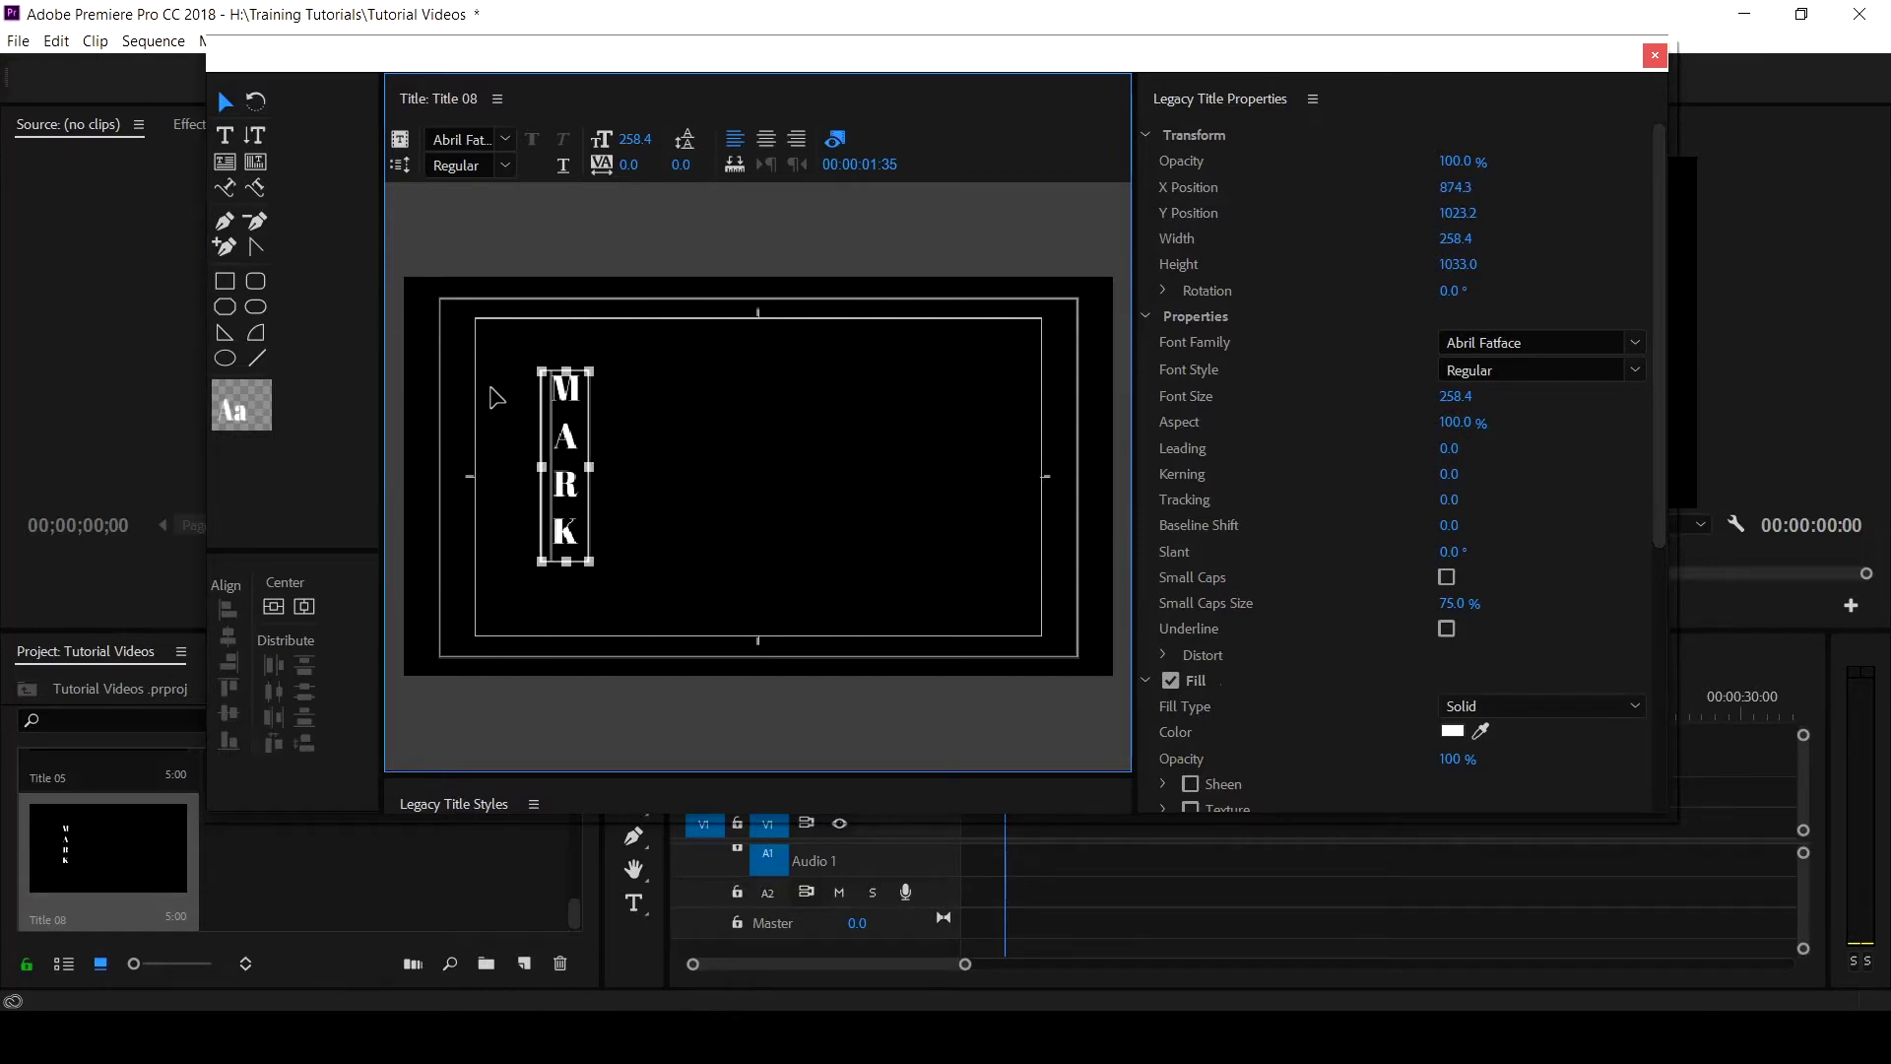
key("Delete")
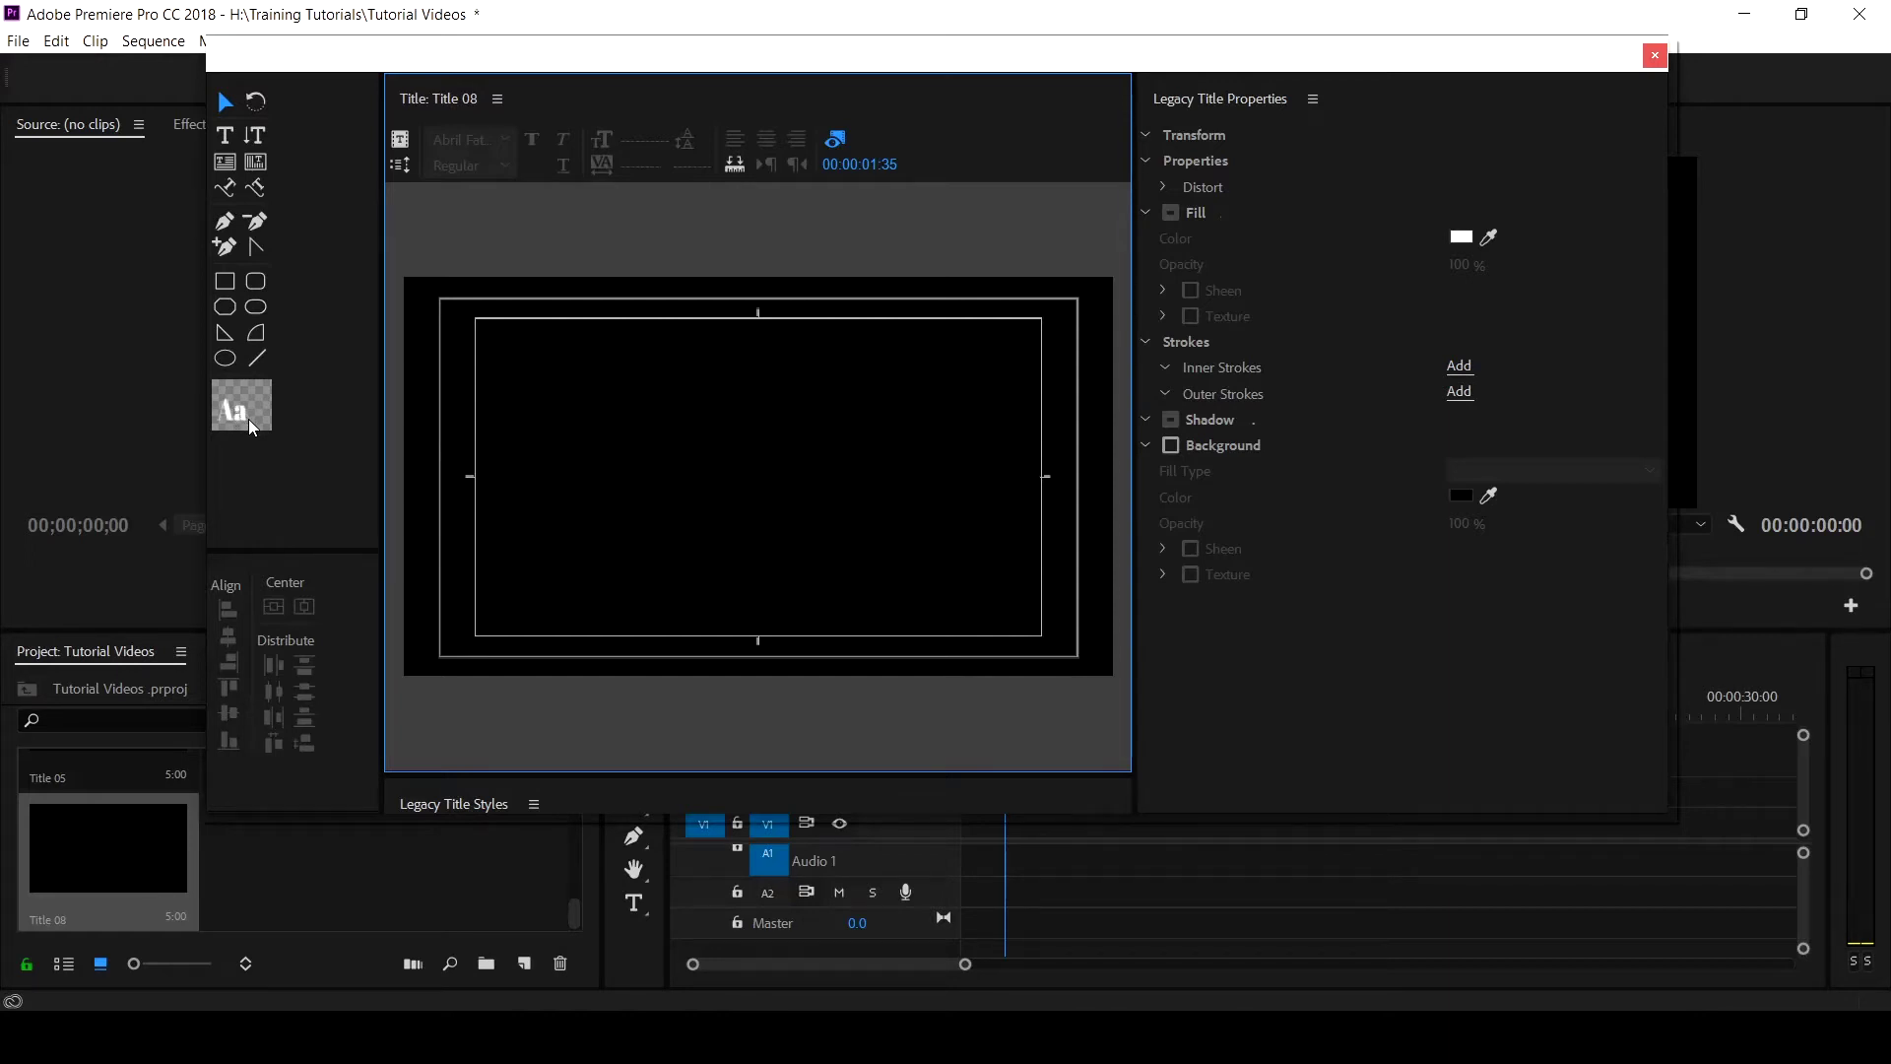
Preview the available shape tools, including rectangle, wedge, ellipse, line, arc and rounded shapes.
left_click(225, 282)
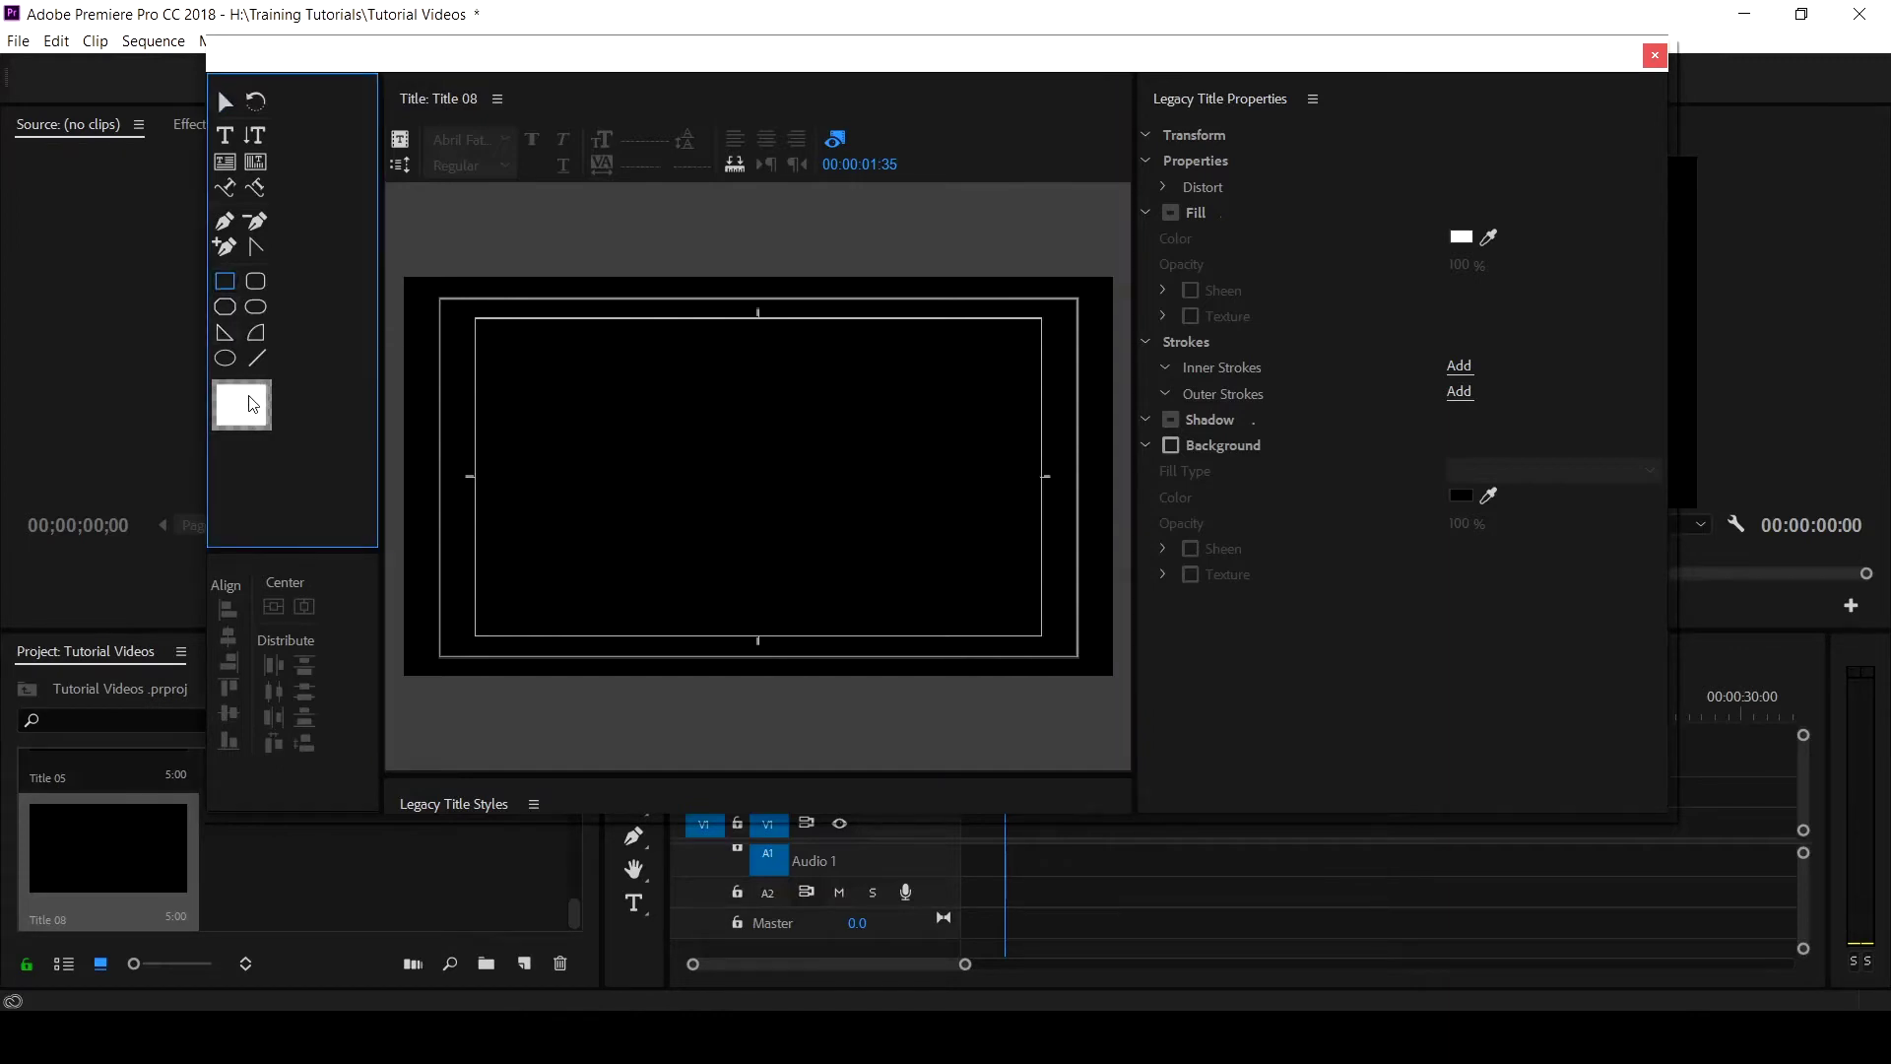
left_click(225, 306)
left_click(225, 336)
left_click(224, 358)
left_click(258, 359)
left_click(256, 331)
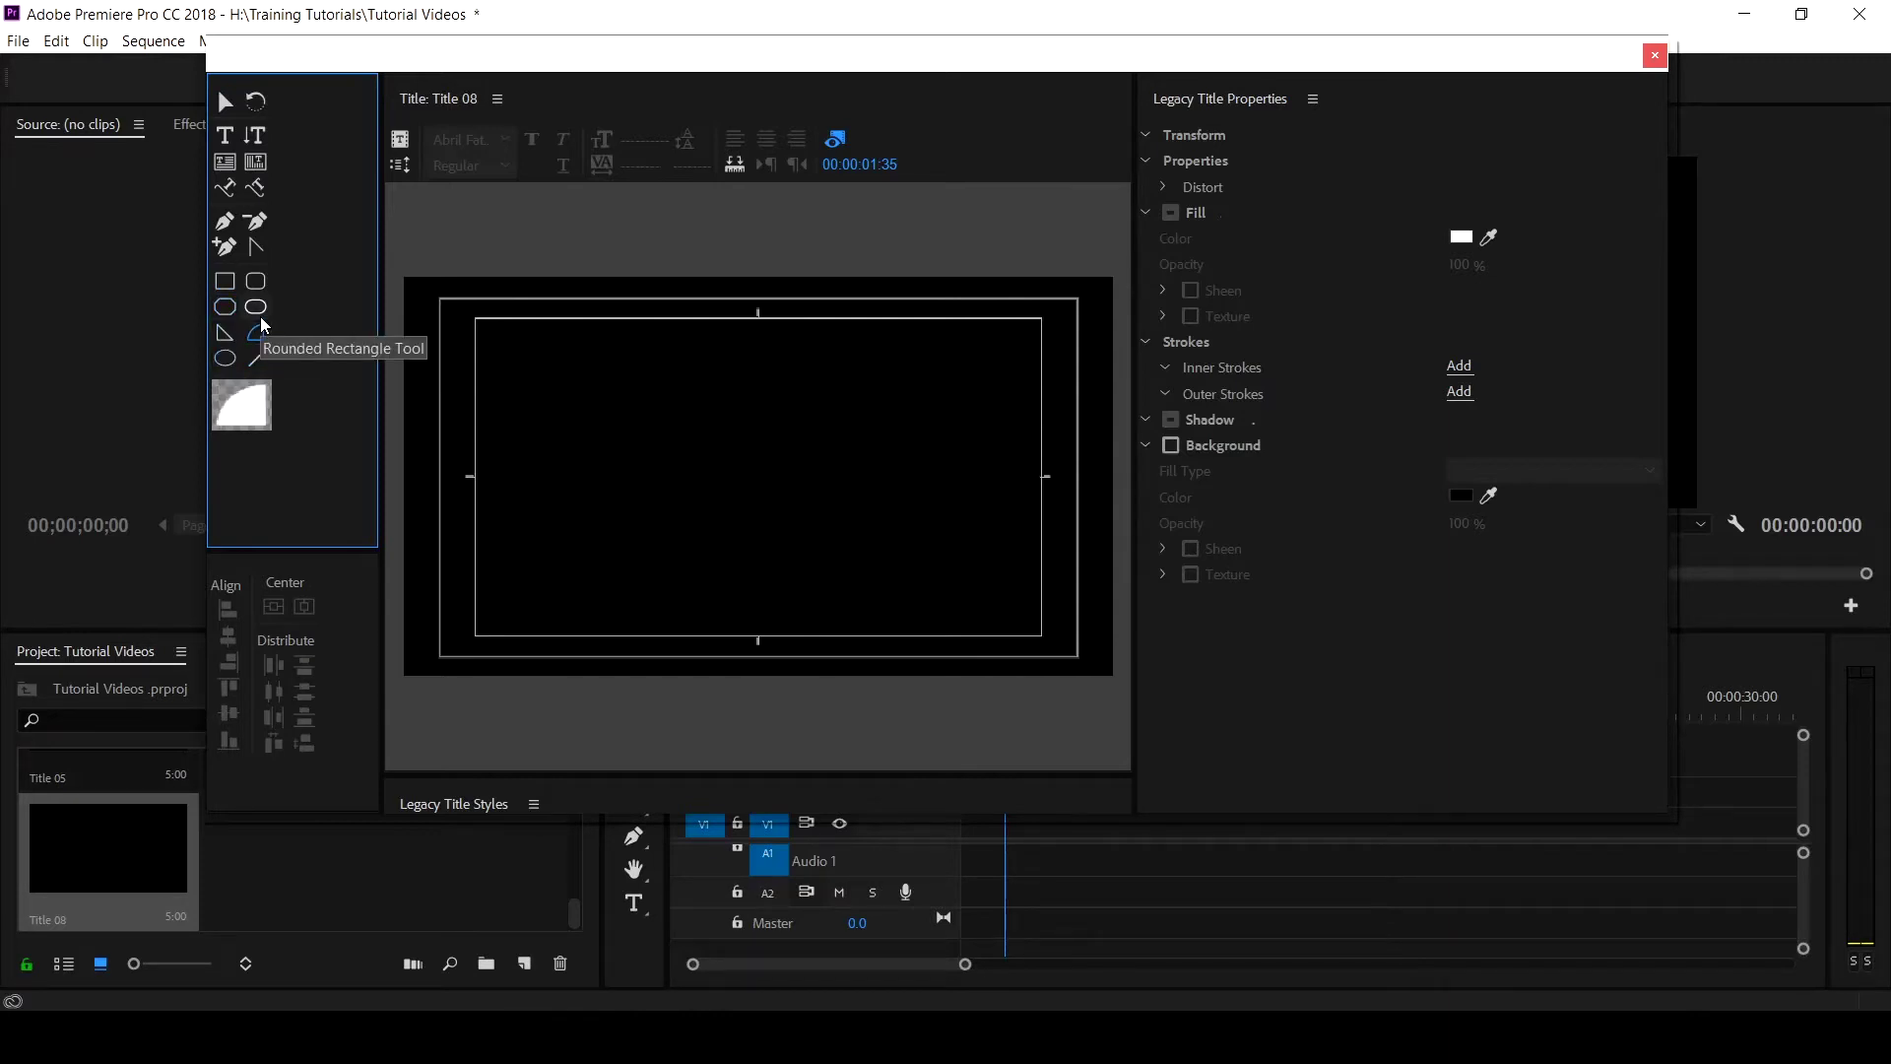
left_click(255, 281)
Activate the horizontal Type tool and make room to show the whole set of legacy title styles.
left_click(224, 133)
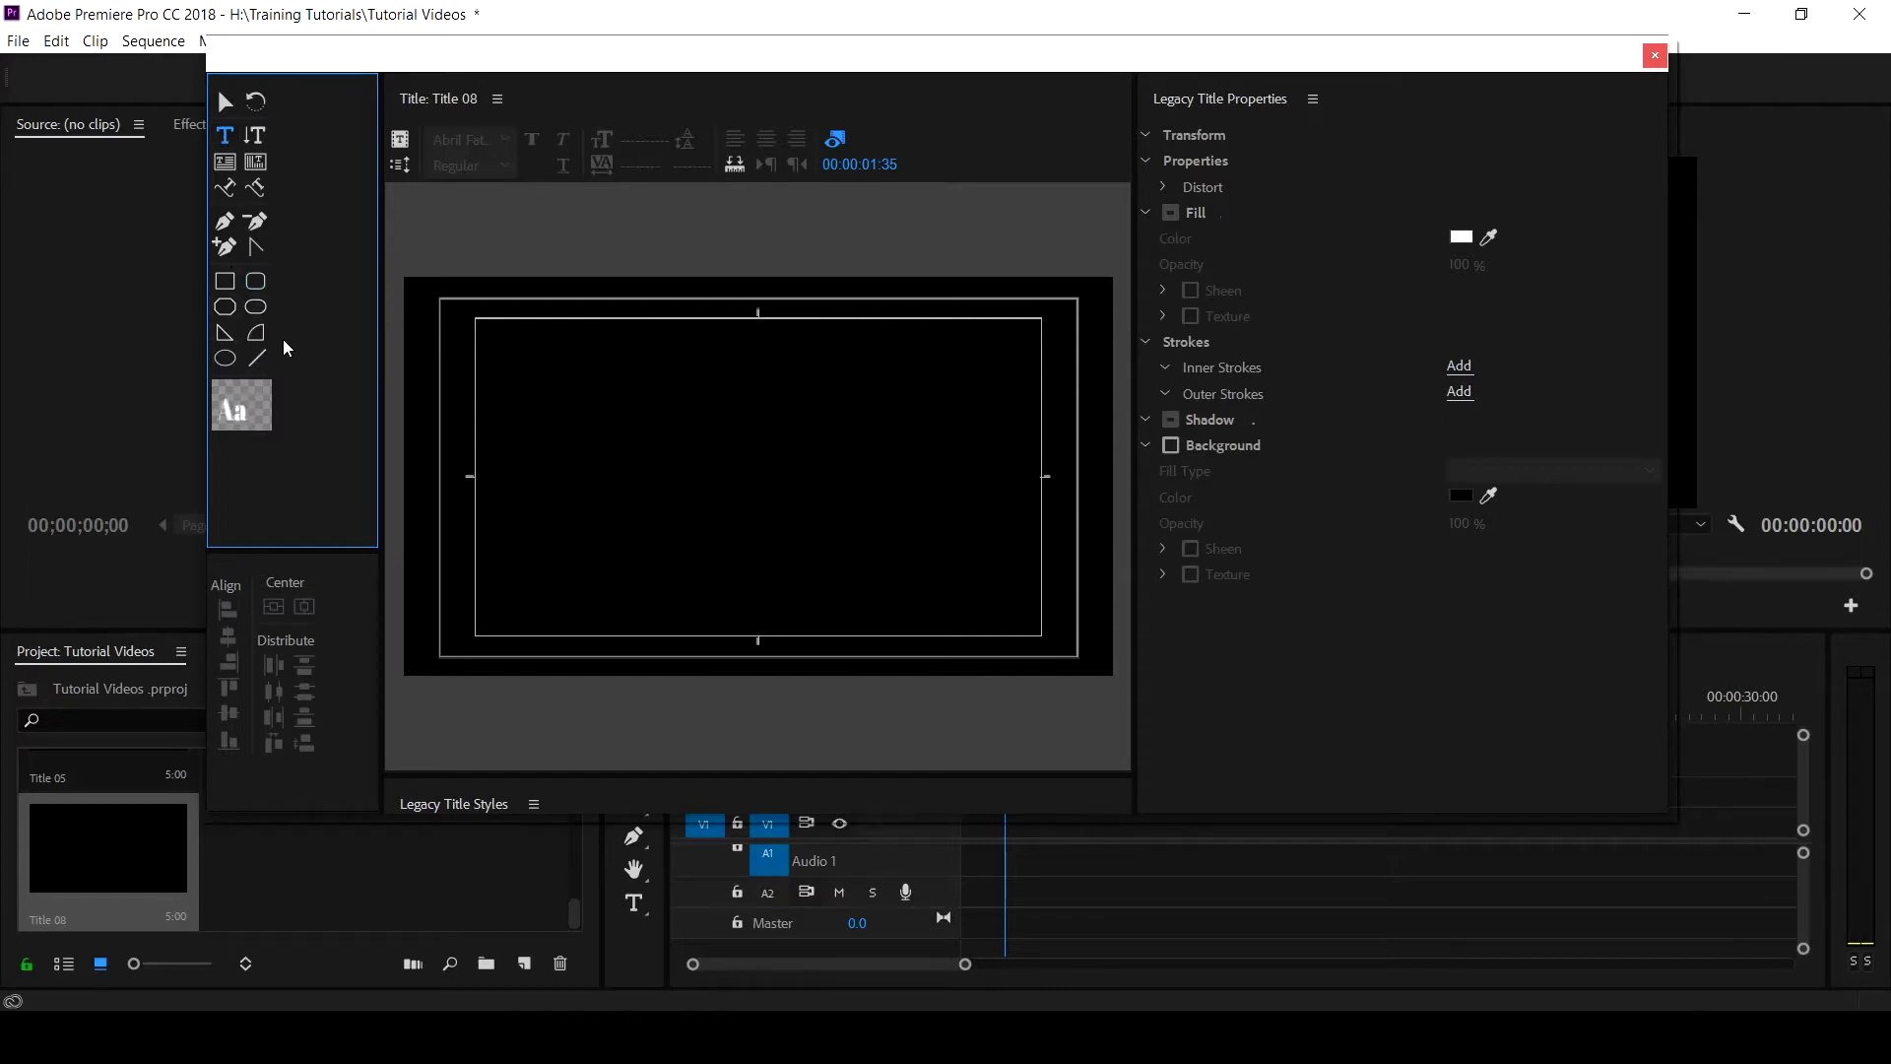
left_click(499, 100)
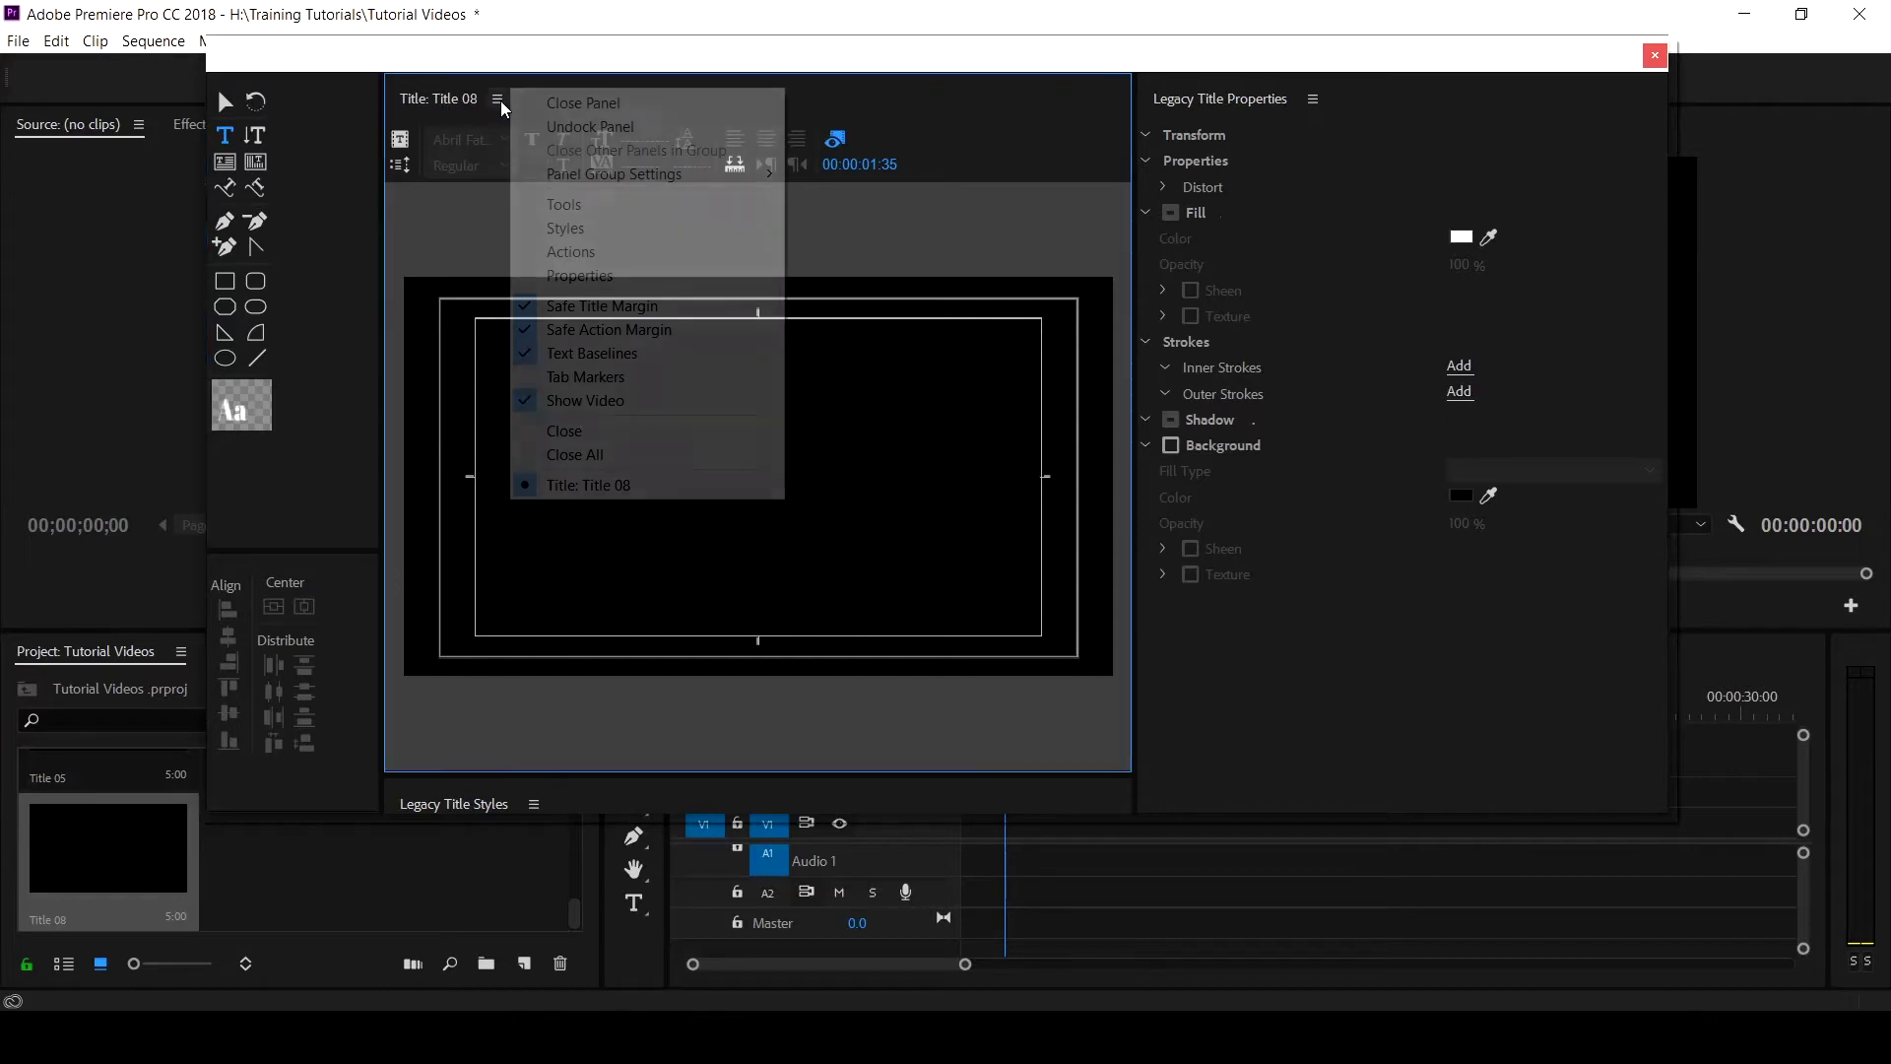
left_click(581, 228)
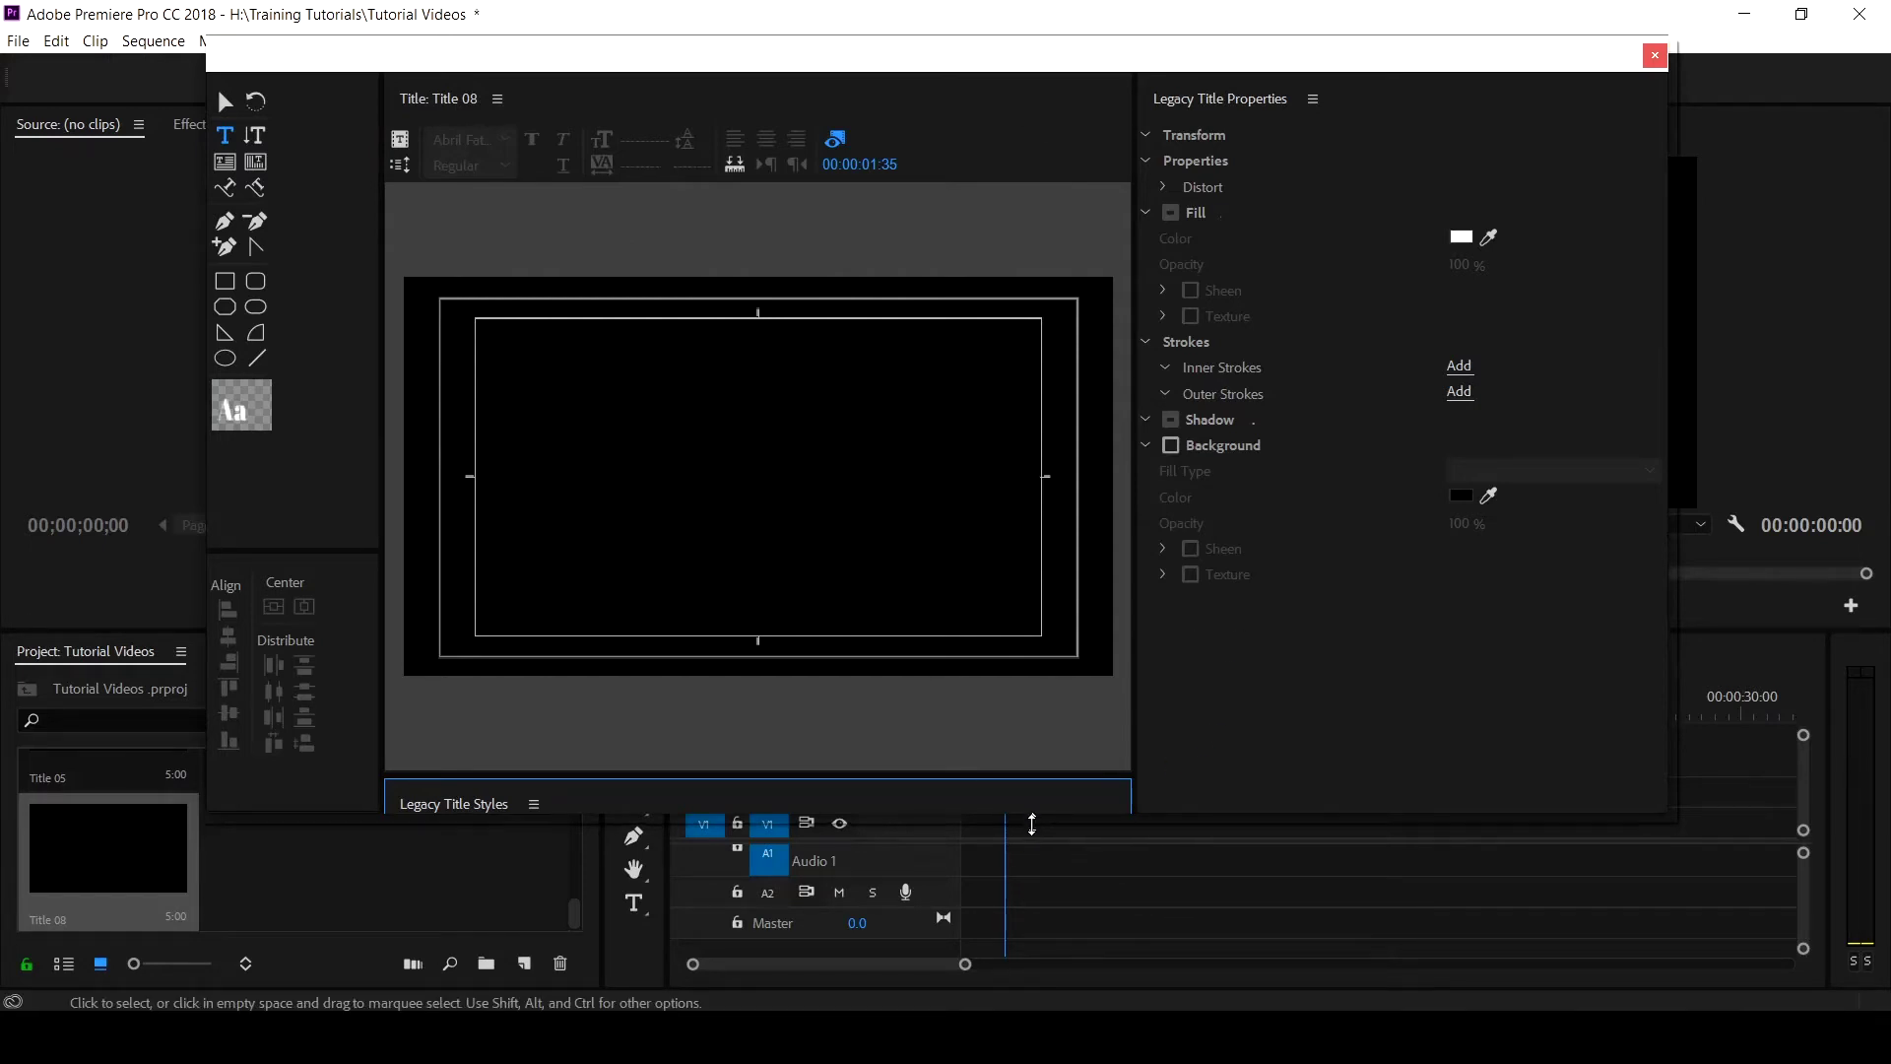
left_click_drag(1025, 826, 1030, 521)
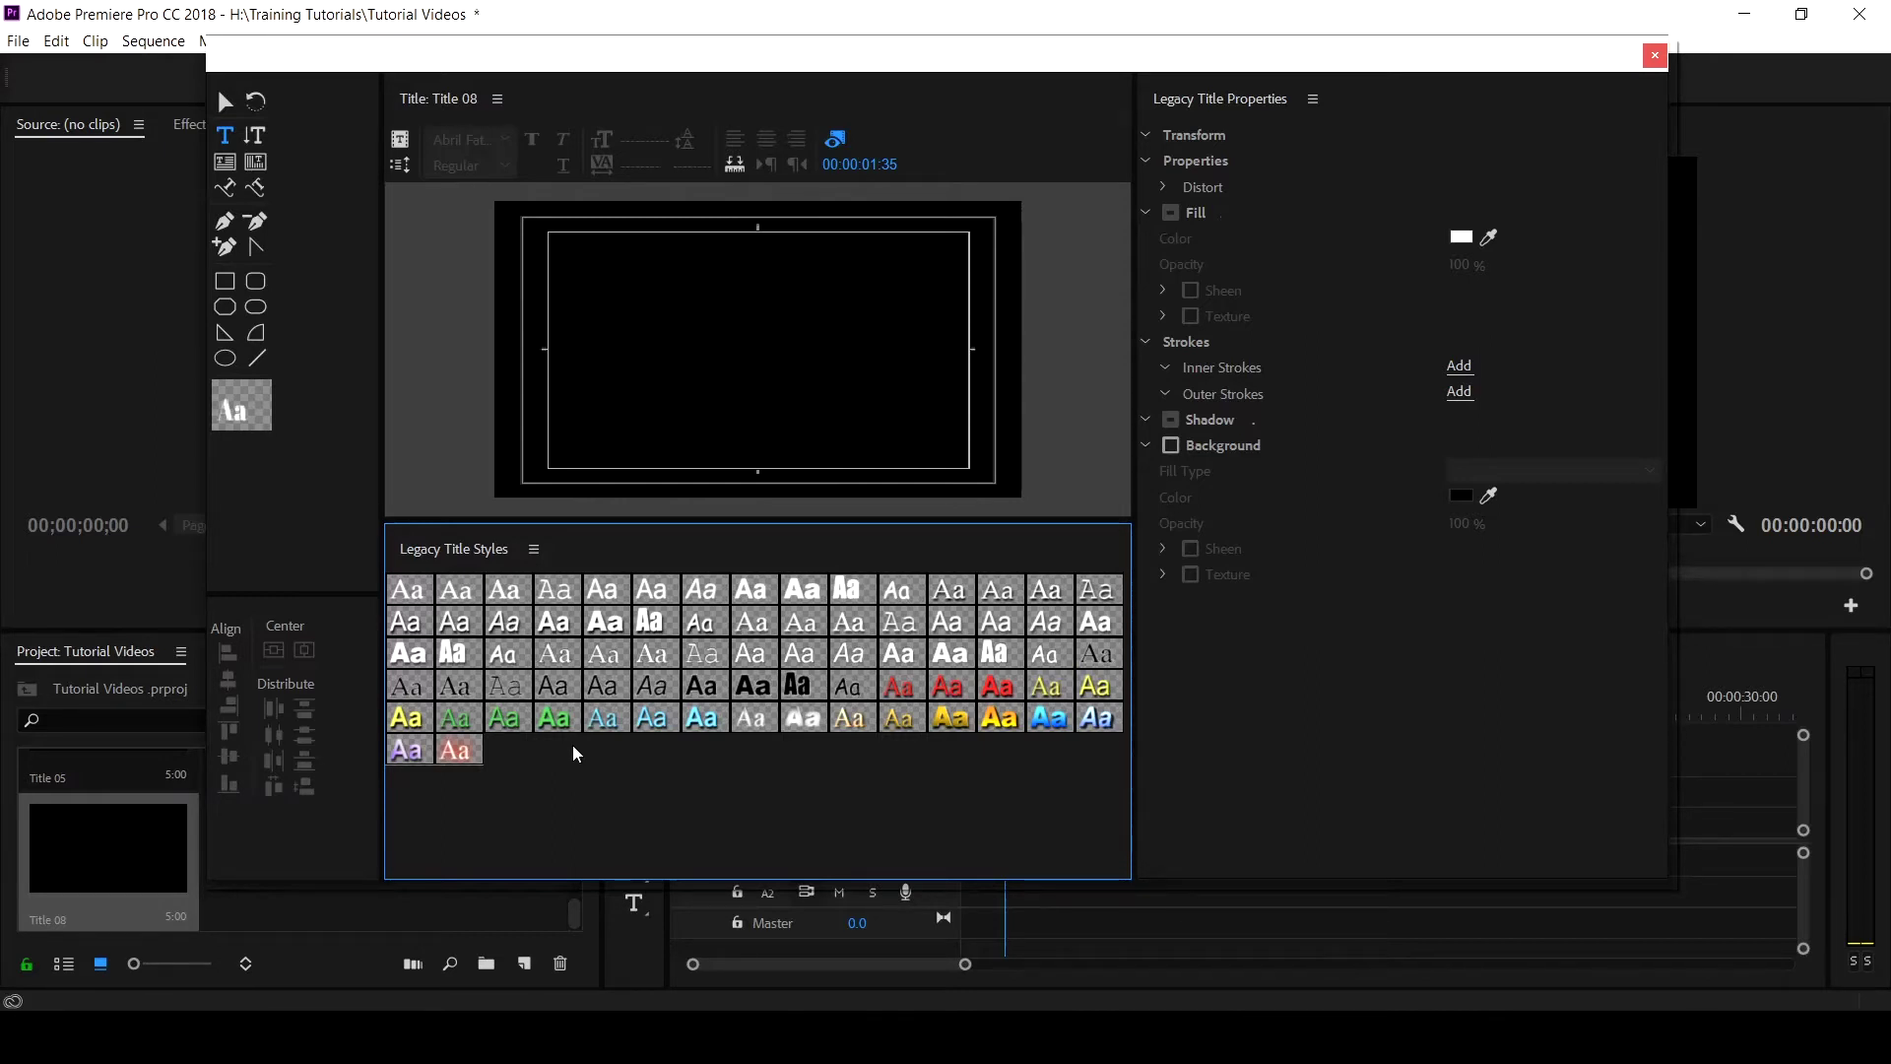
Add the horizontal text GPP near the title's centre using the gold gradient Arial Black style with the dark edge.
left_click(949, 719)
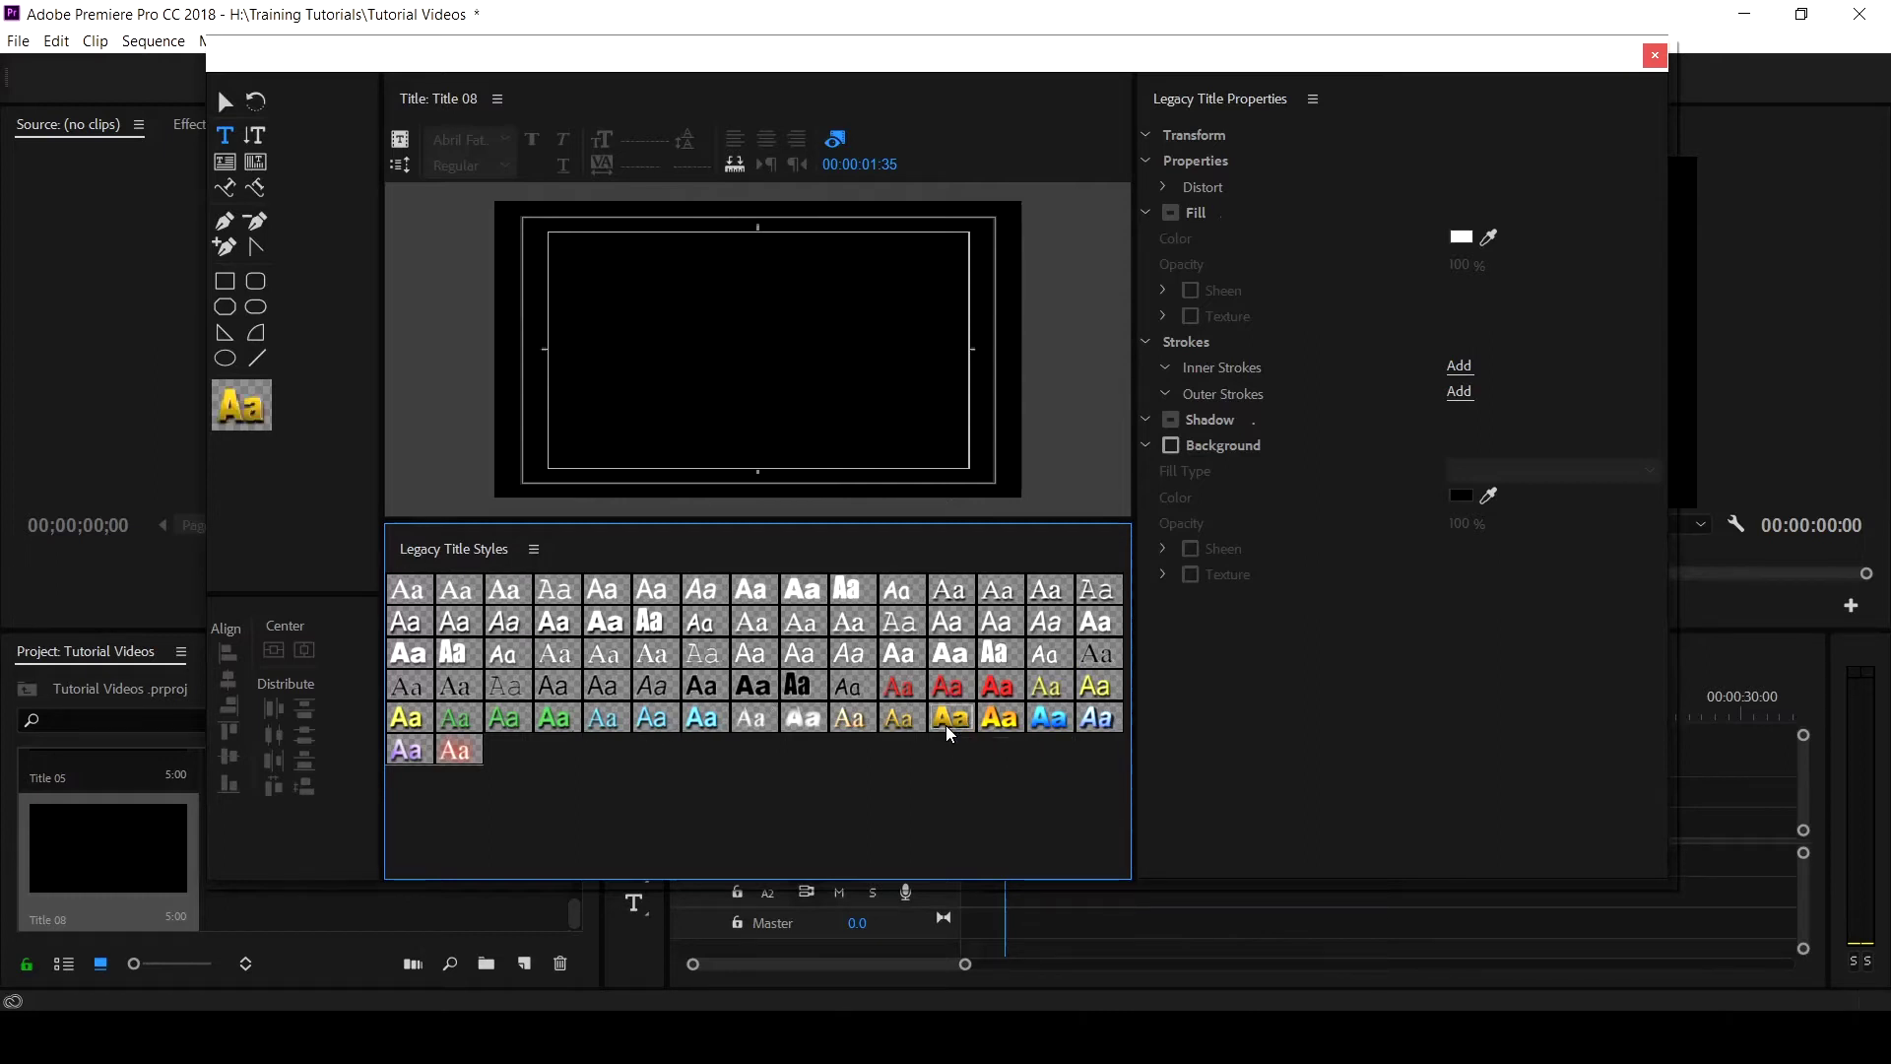
left_click(656, 362)
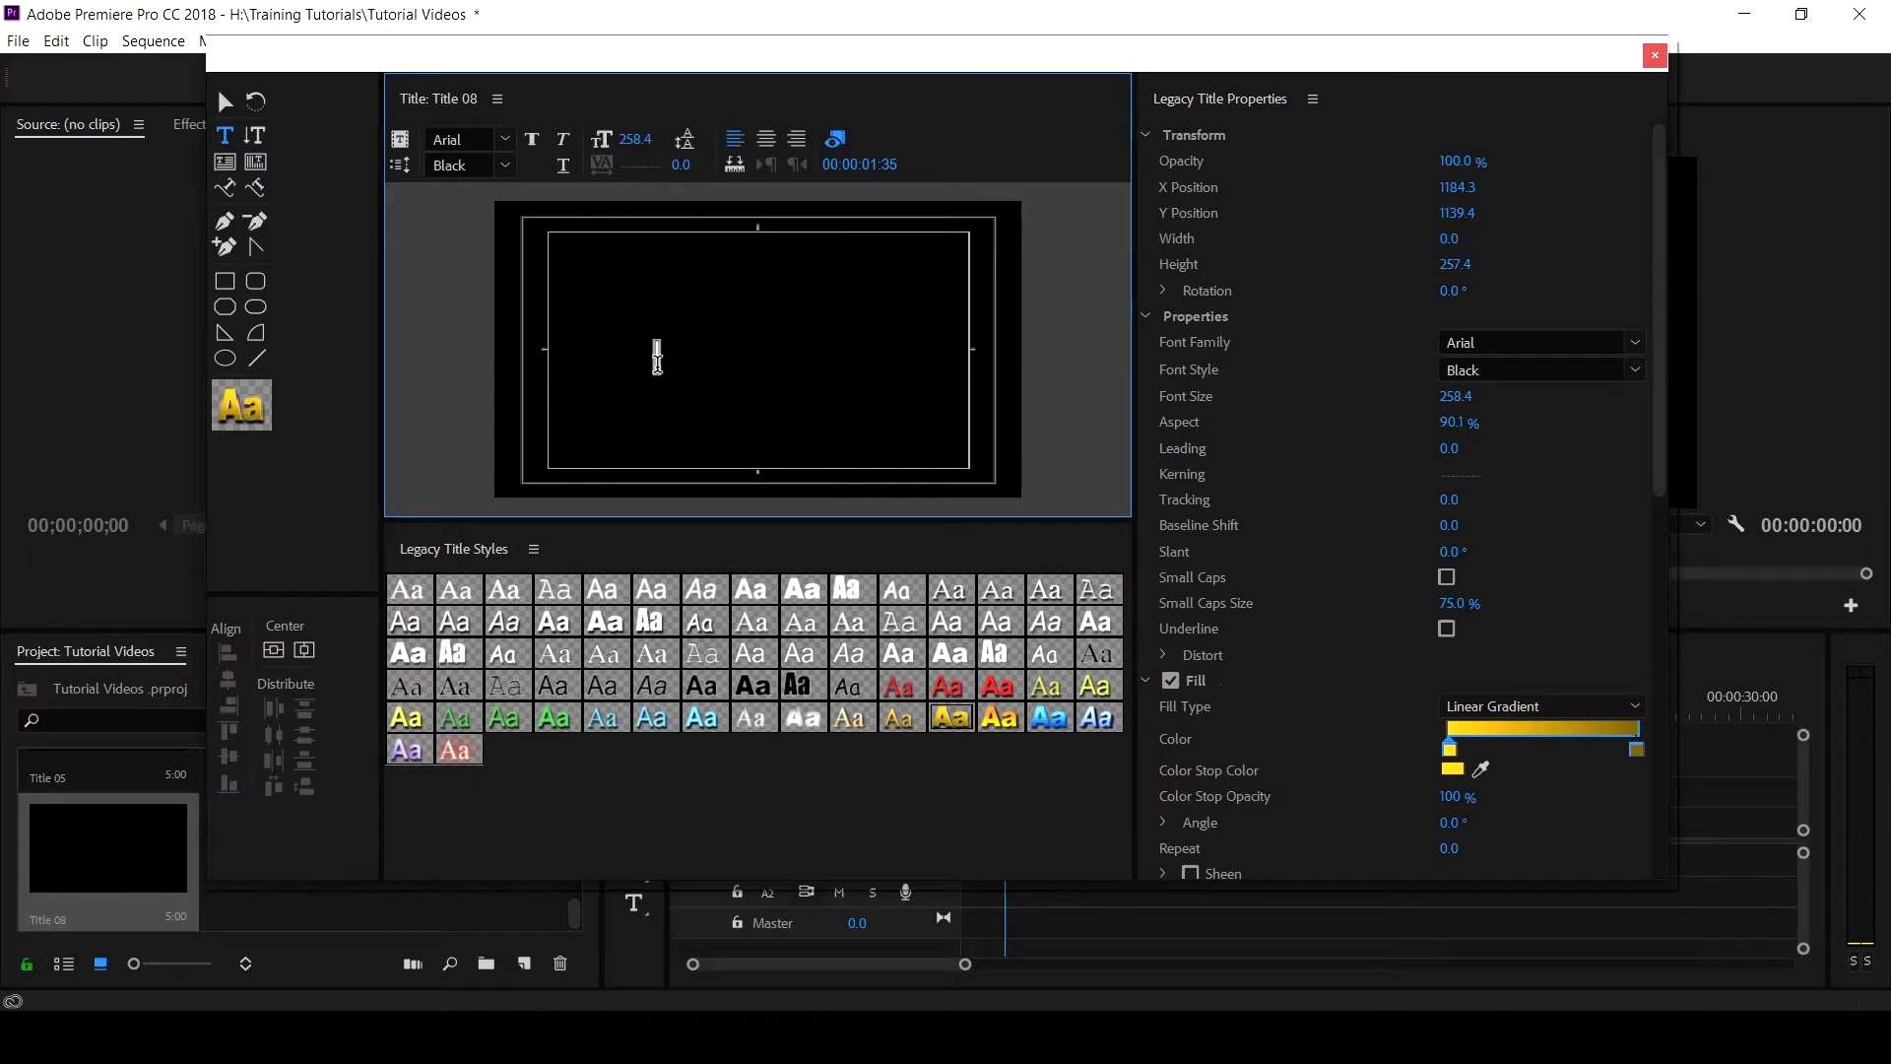
type("G")
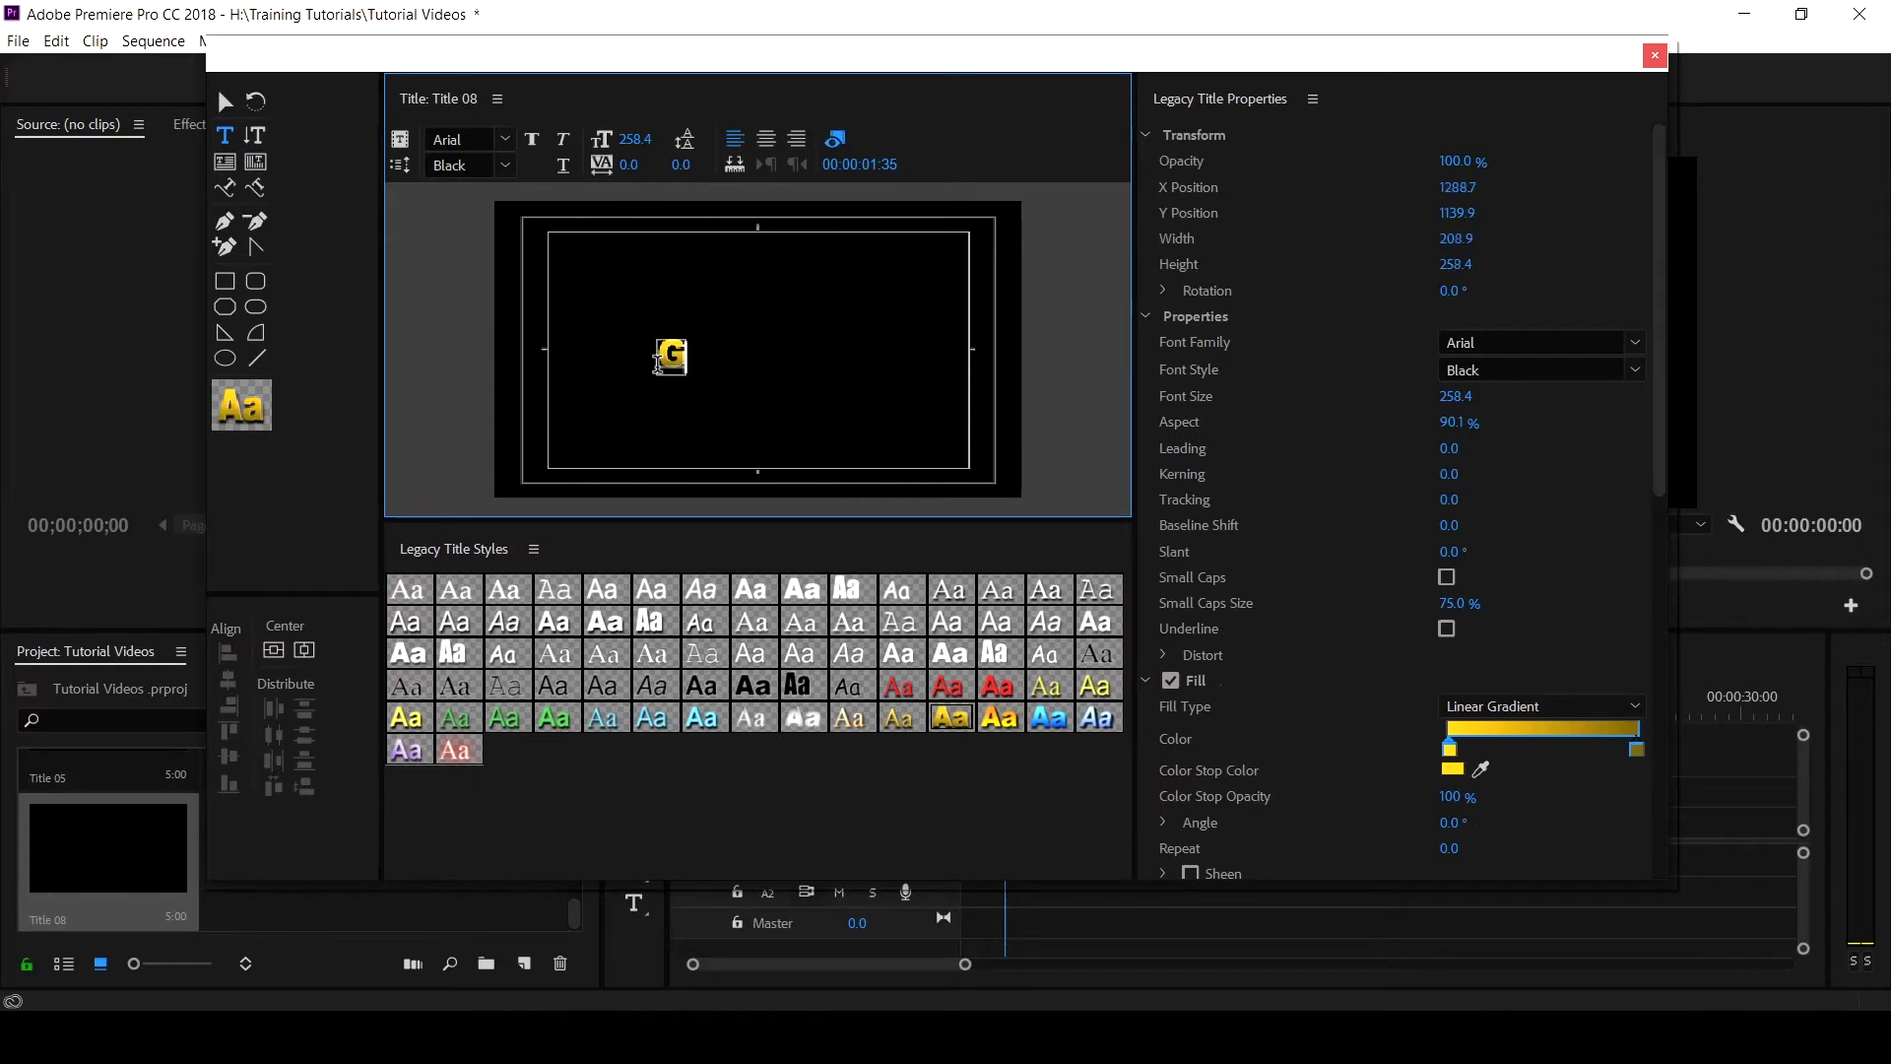
type("PP")
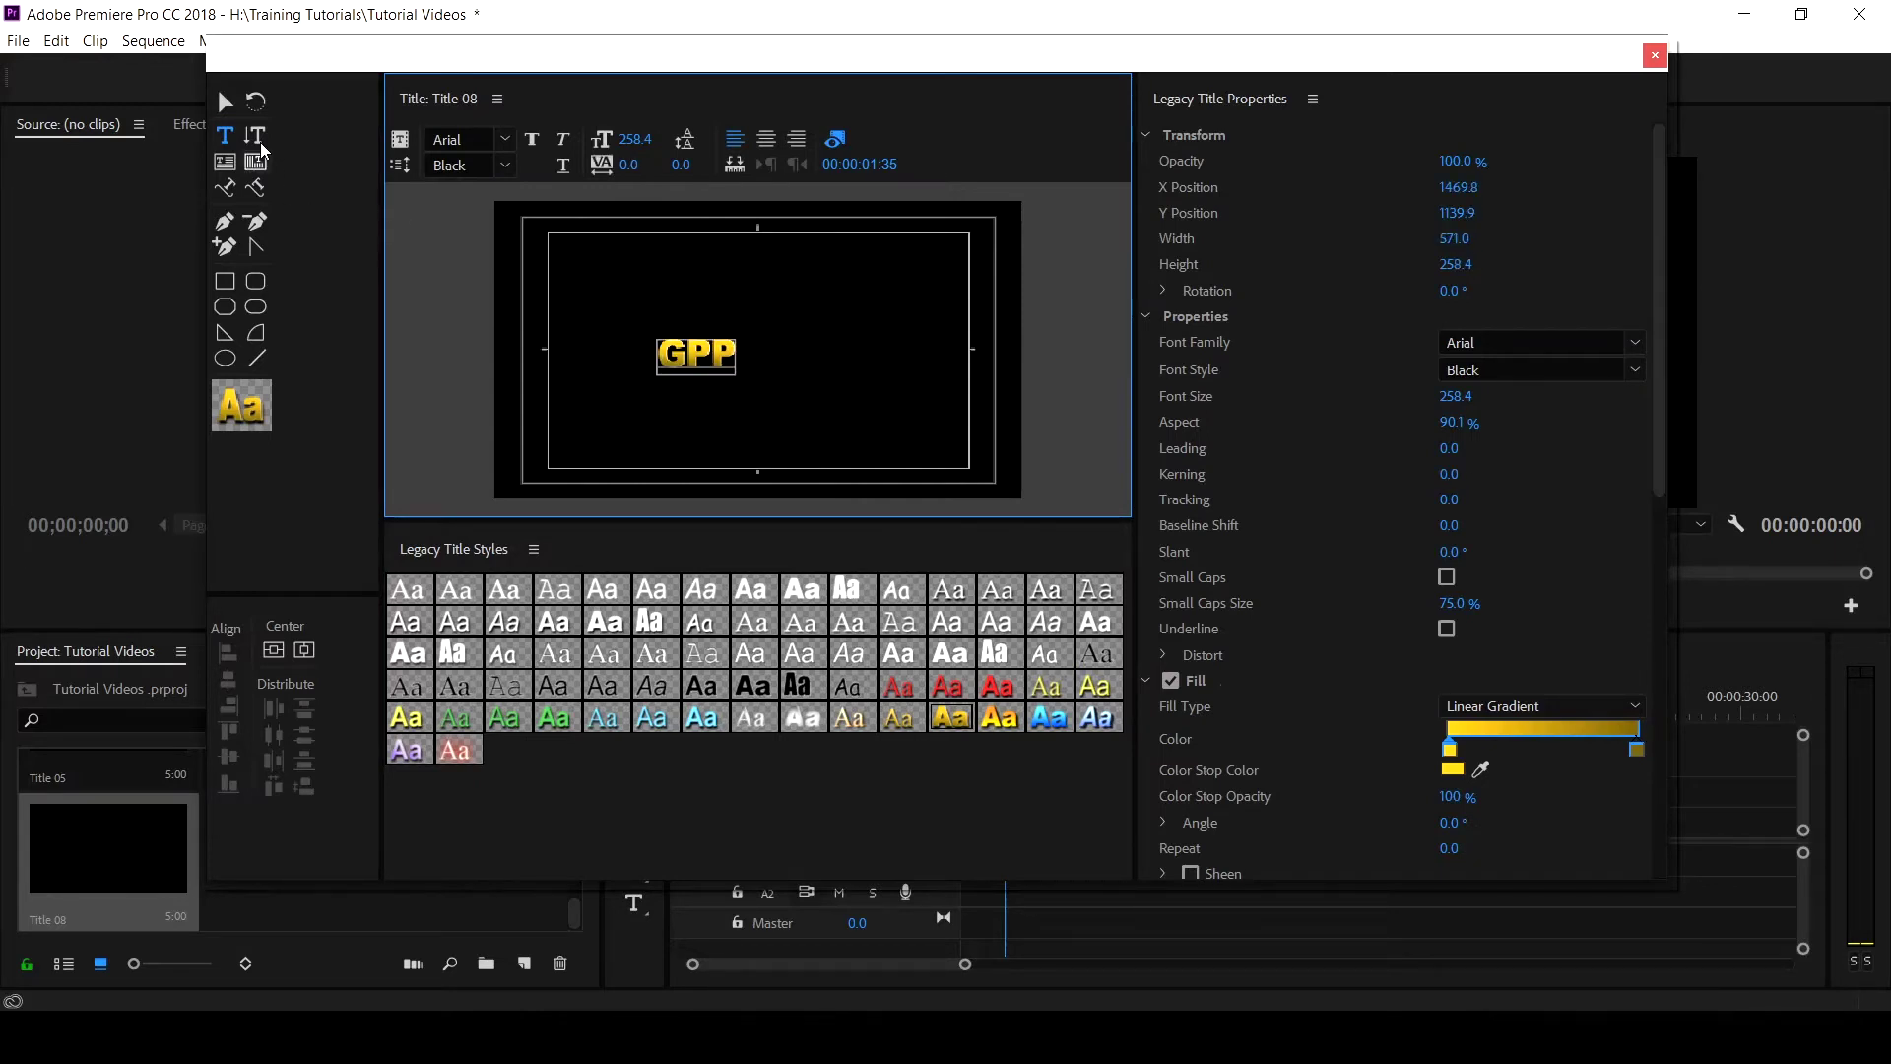
Enlarge the GPP text to a font size of about 707 and a width of about 1782, and place it near the centre.
left_click(224, 102)
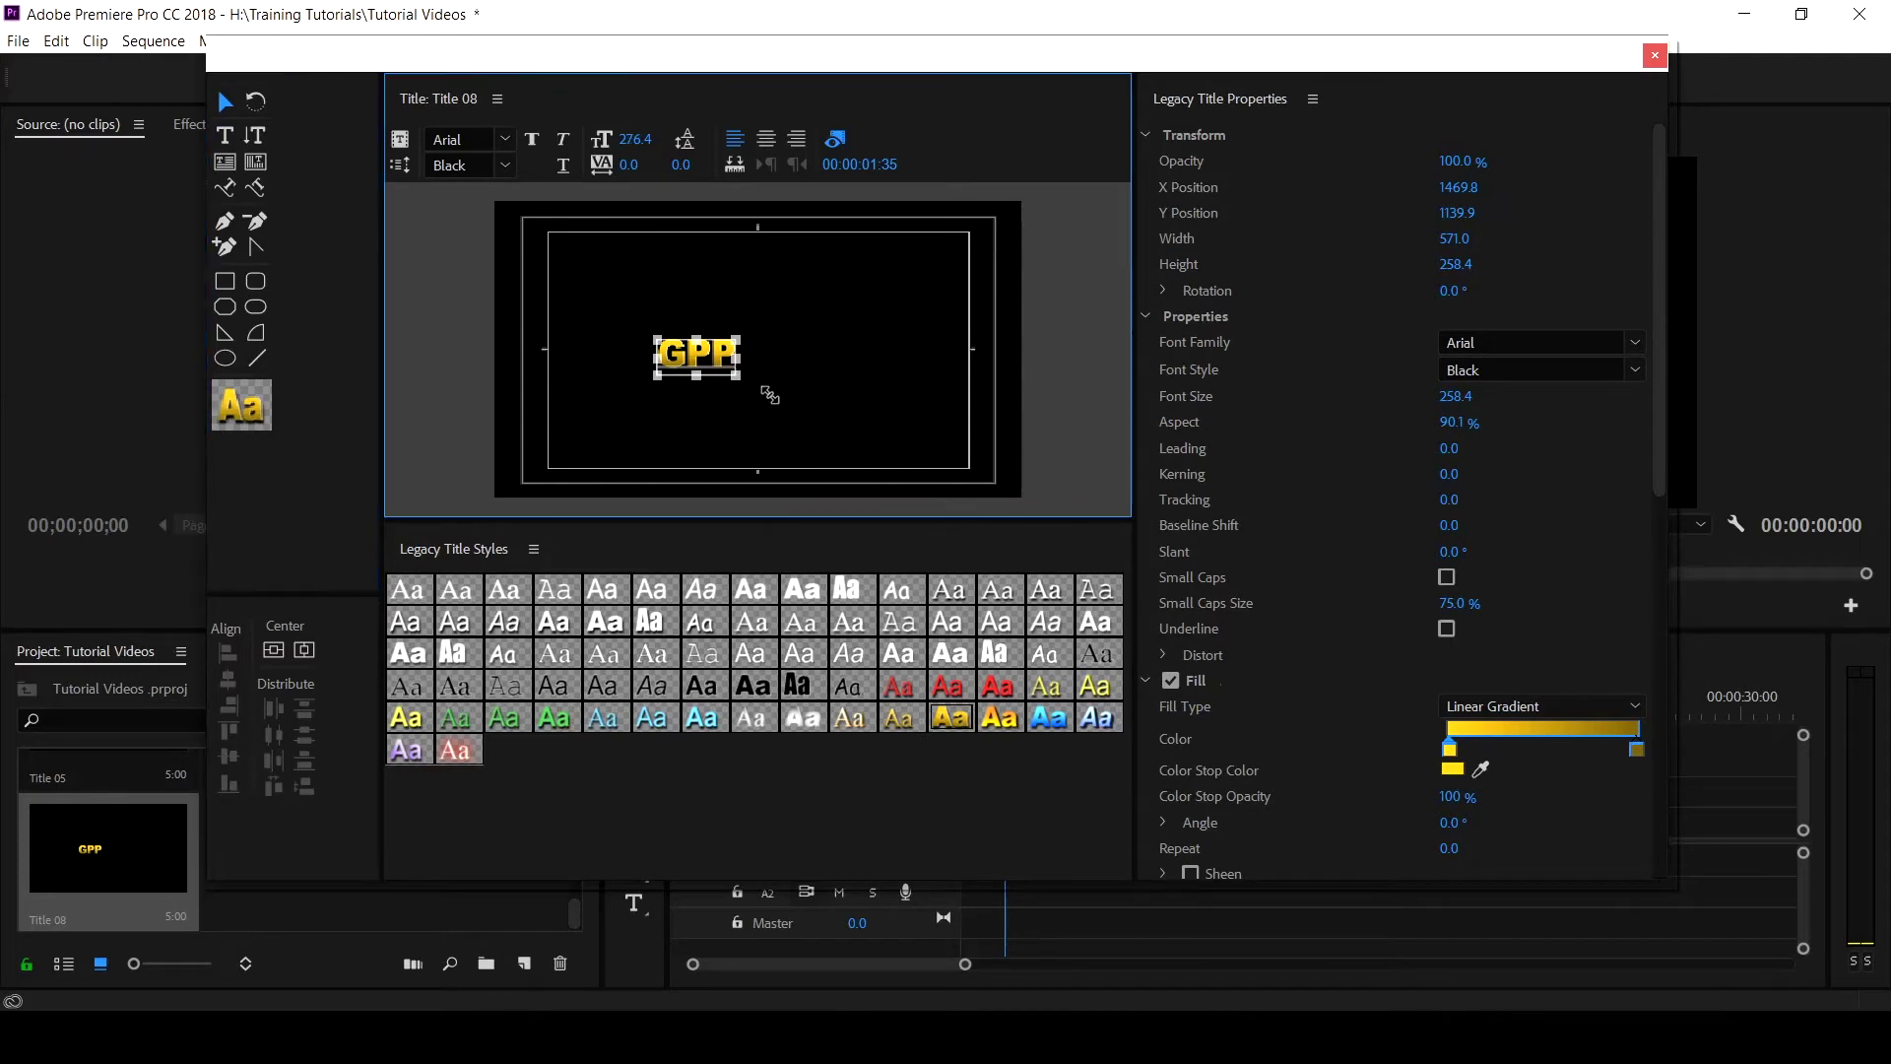
left_click_drag(769, 395, 839, 435)
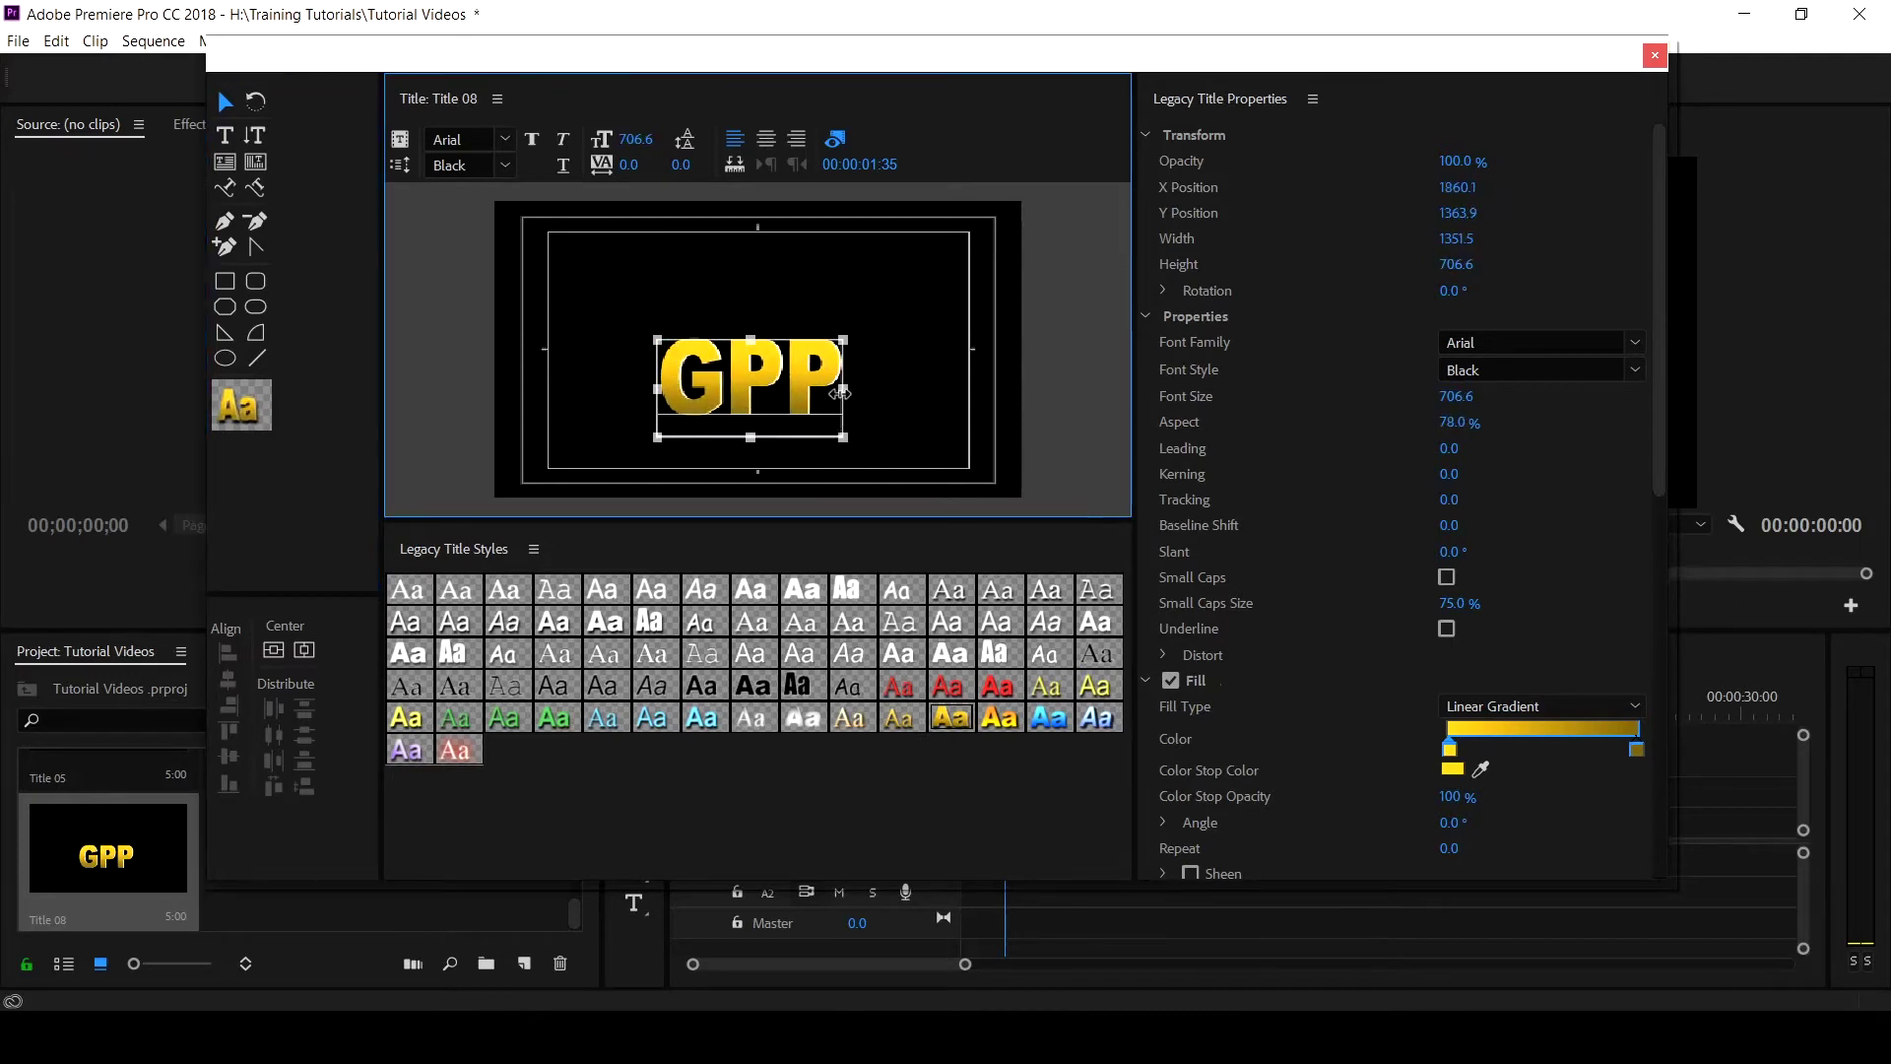
left_click_drag(843, 390, 822, 342)
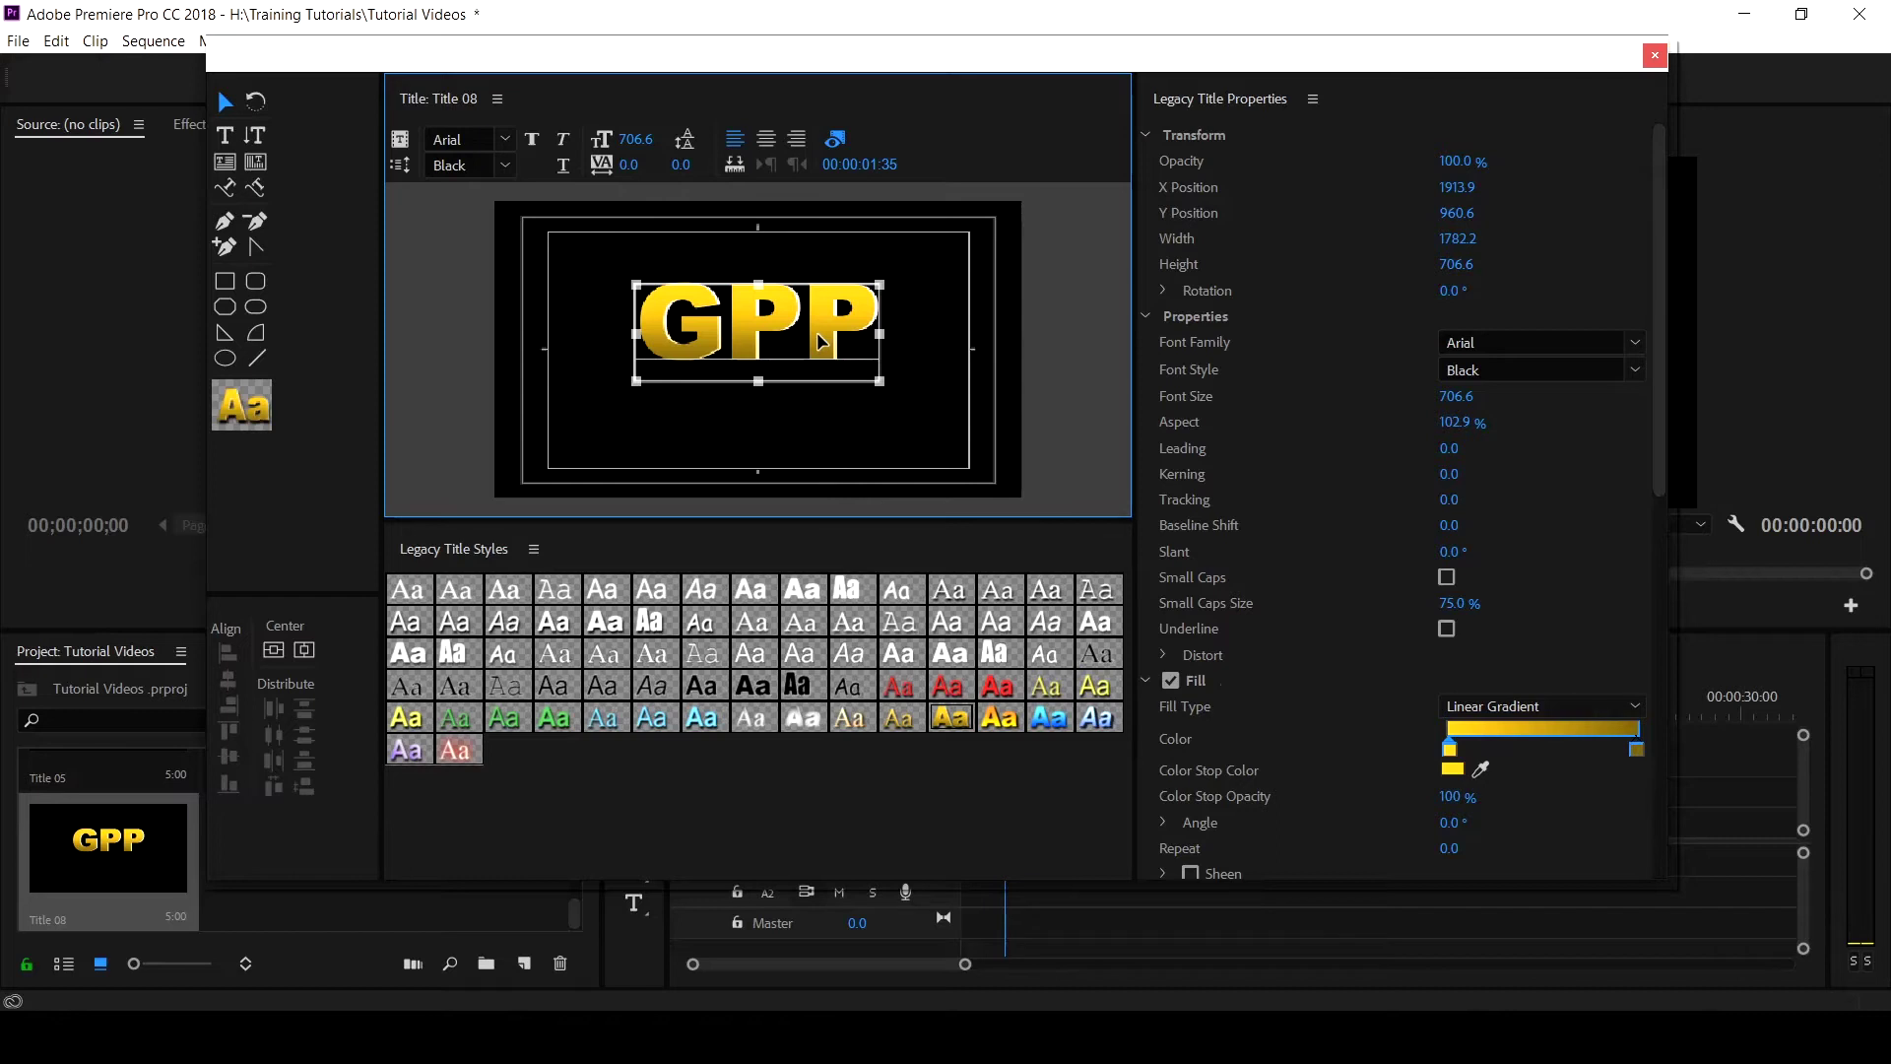
left_click_drag(822, 342, 781, 372)
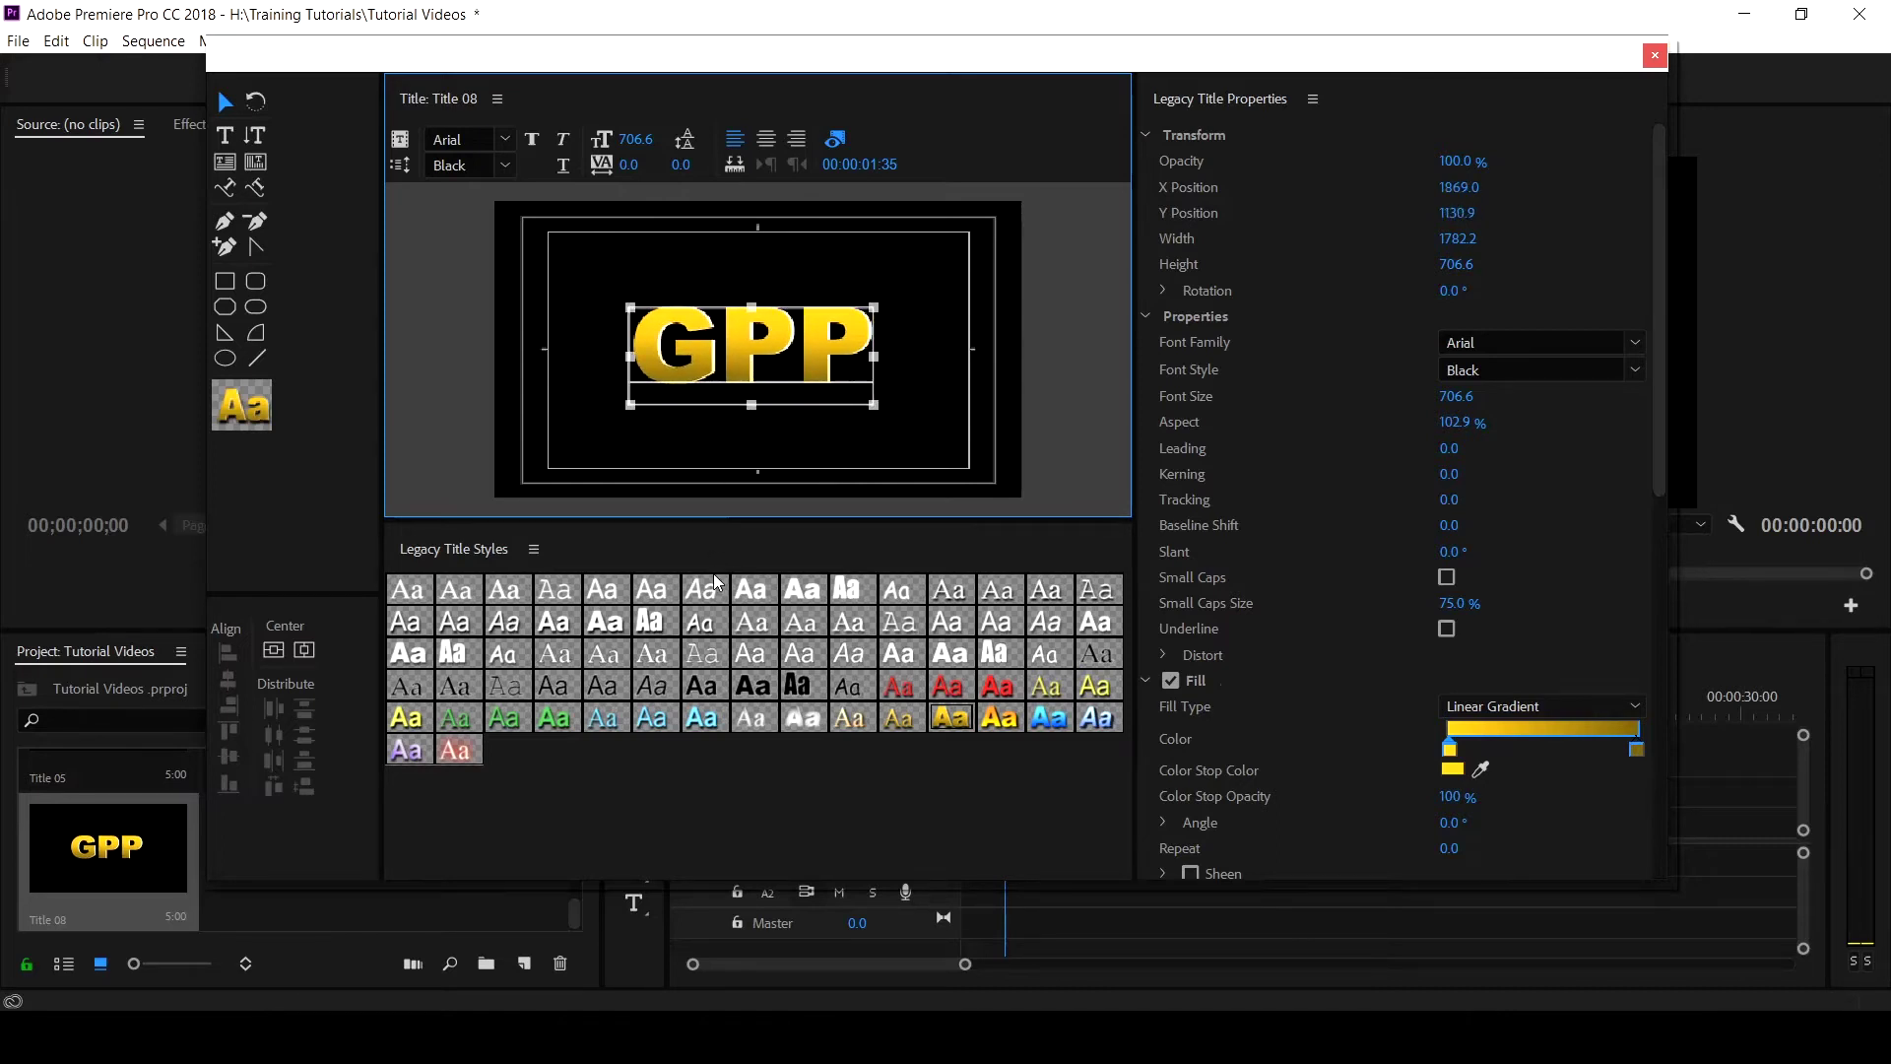
Save the GPP text's formatting as a new title style named anothr.
left_click(533, 550)
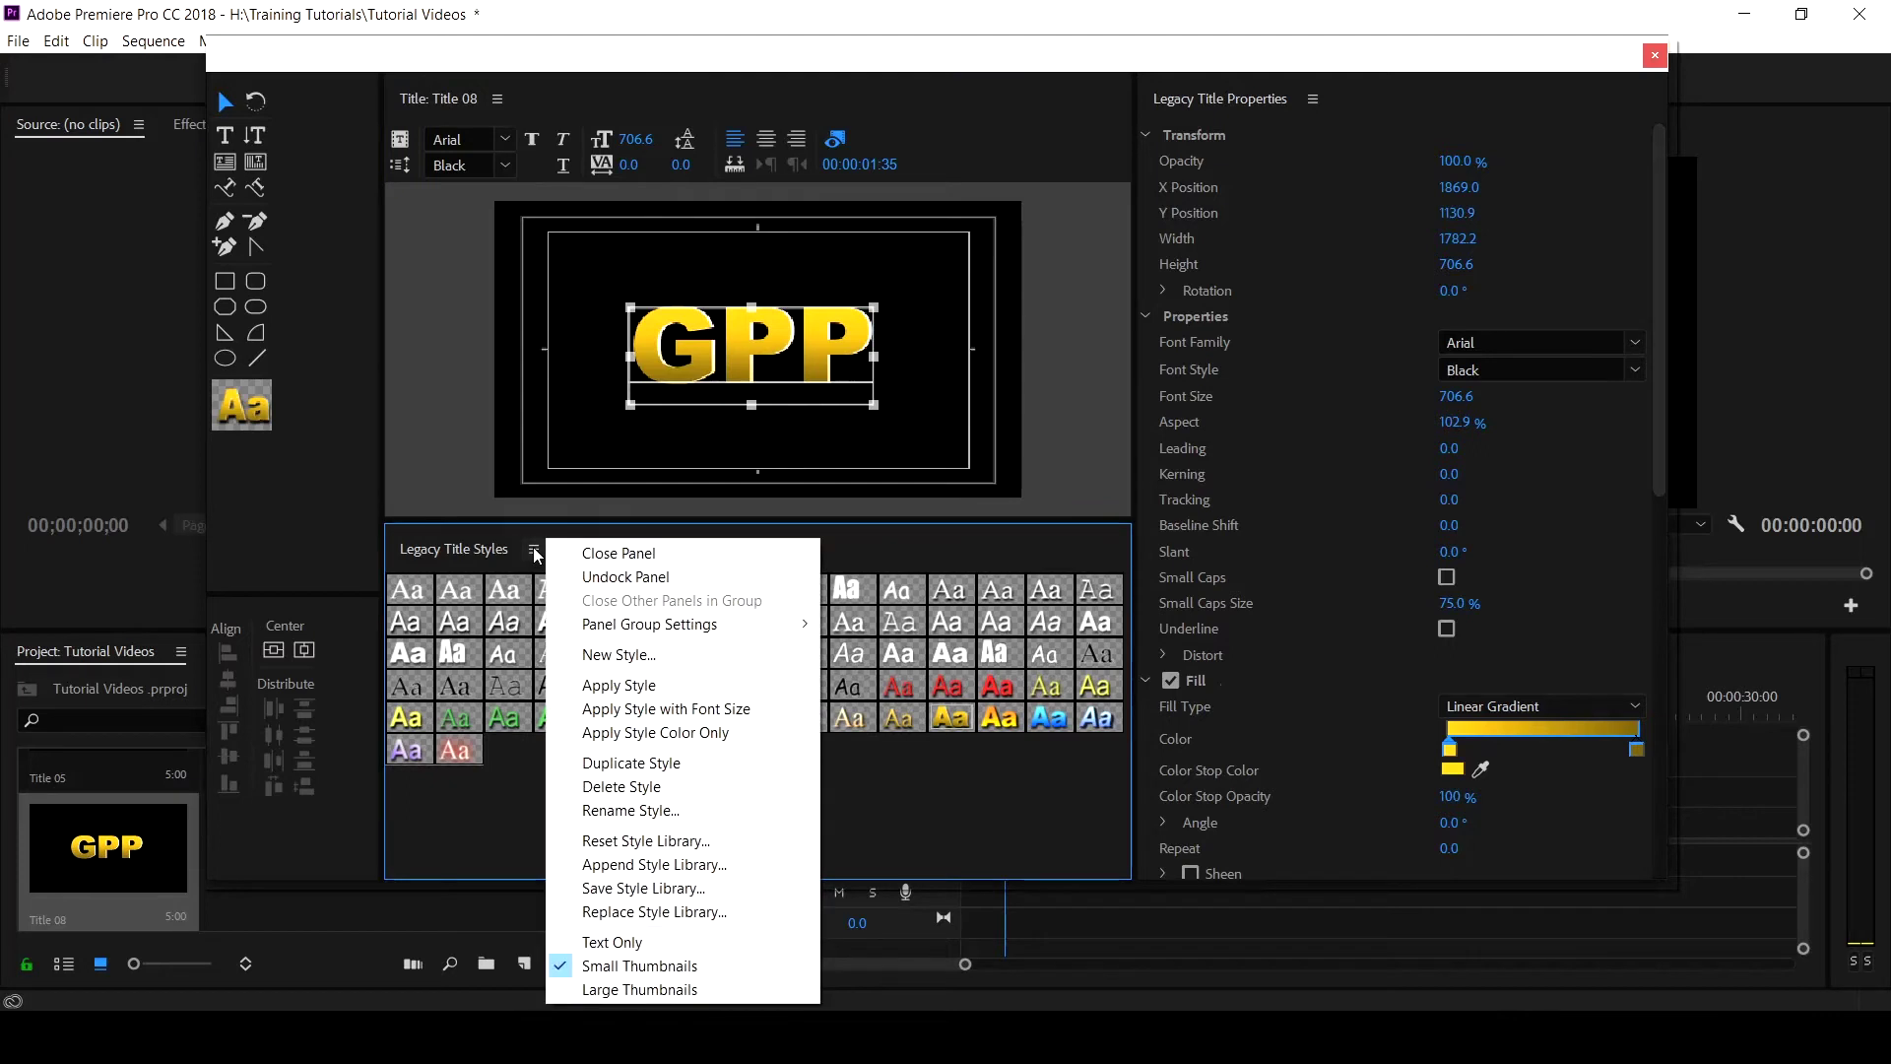
left_click(619, 655)
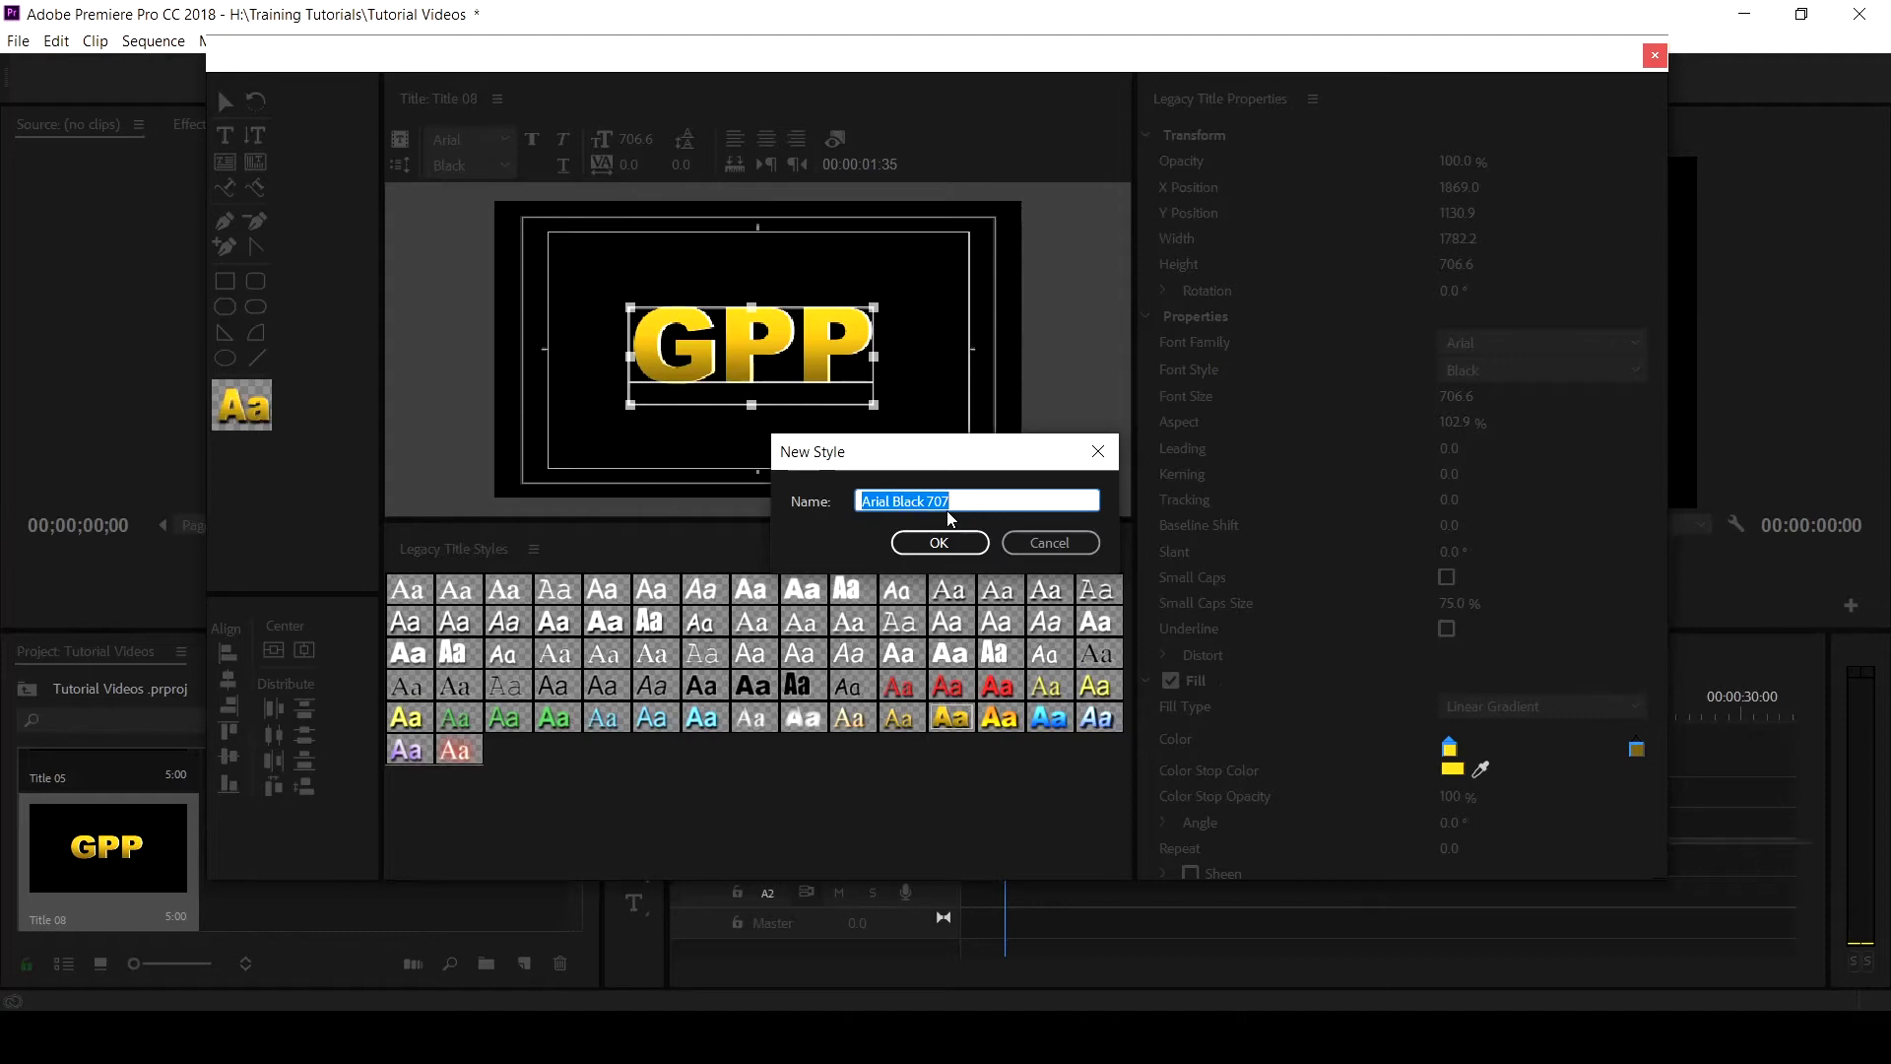
type("Golden")
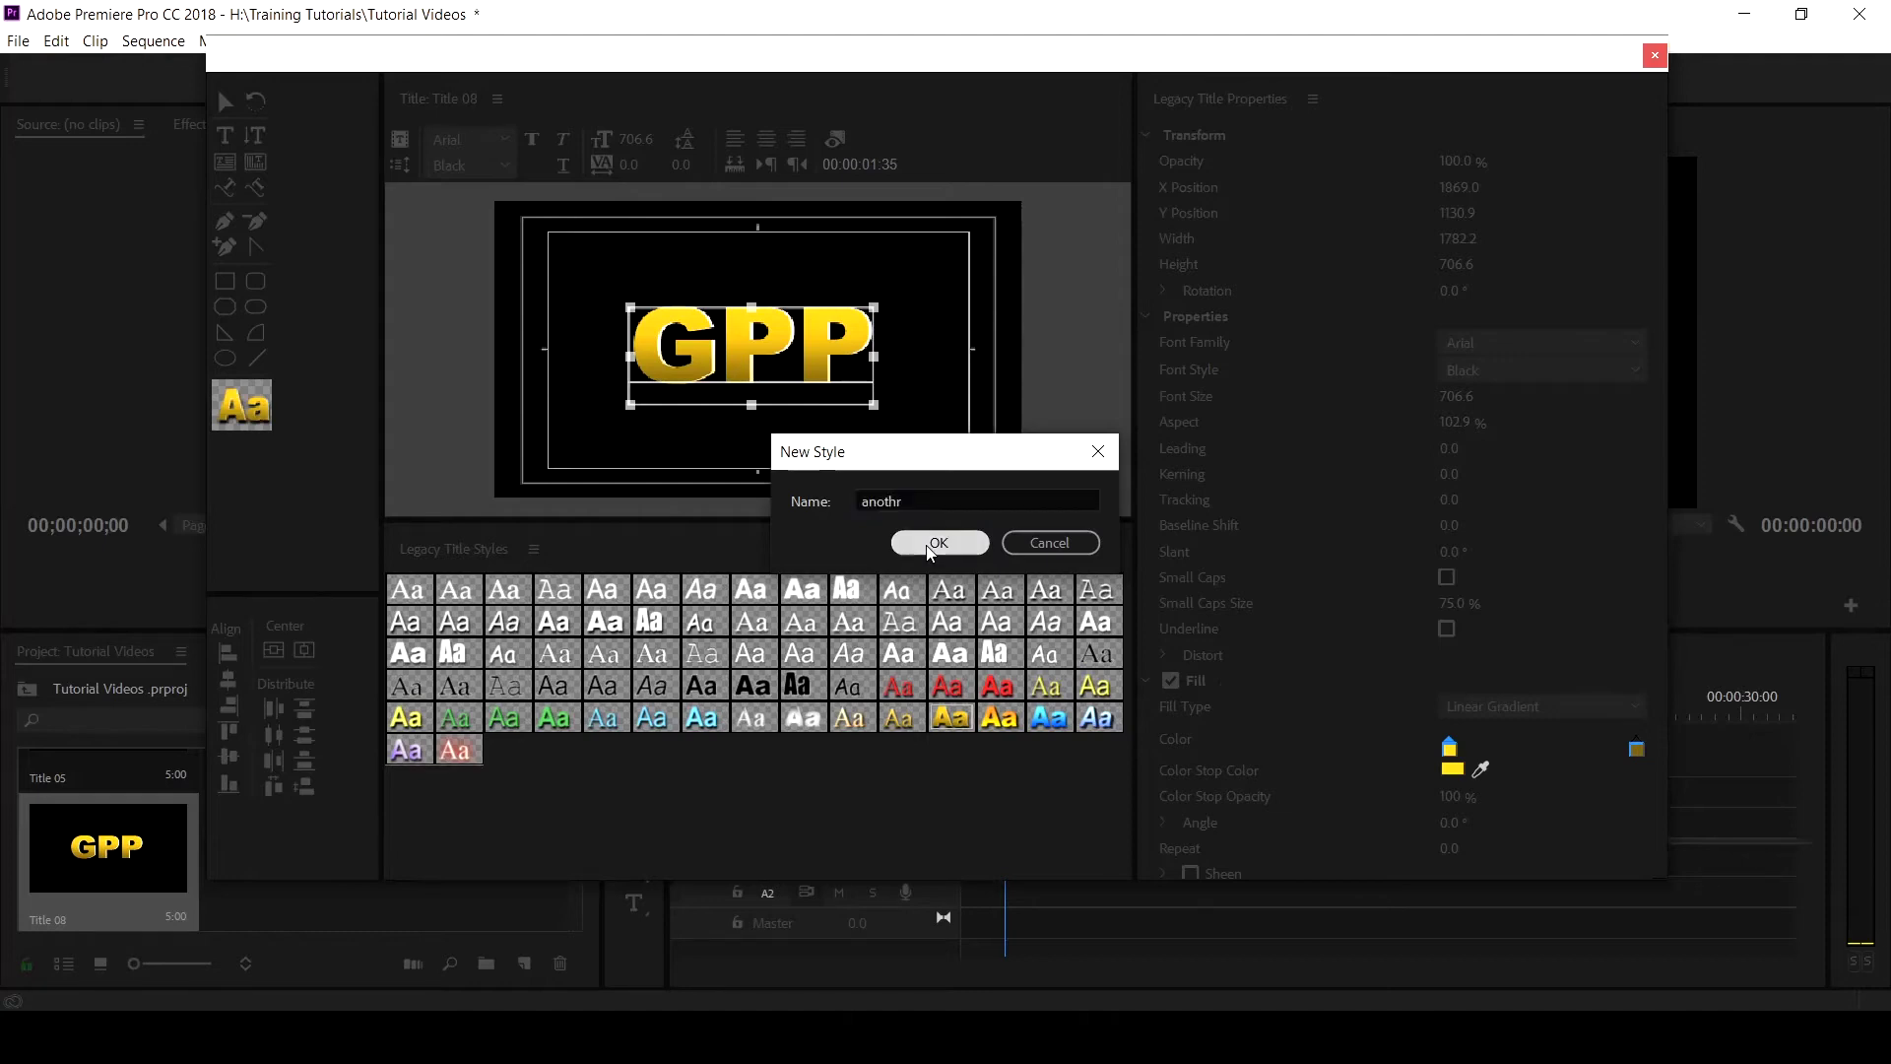
left_click(936, 543)
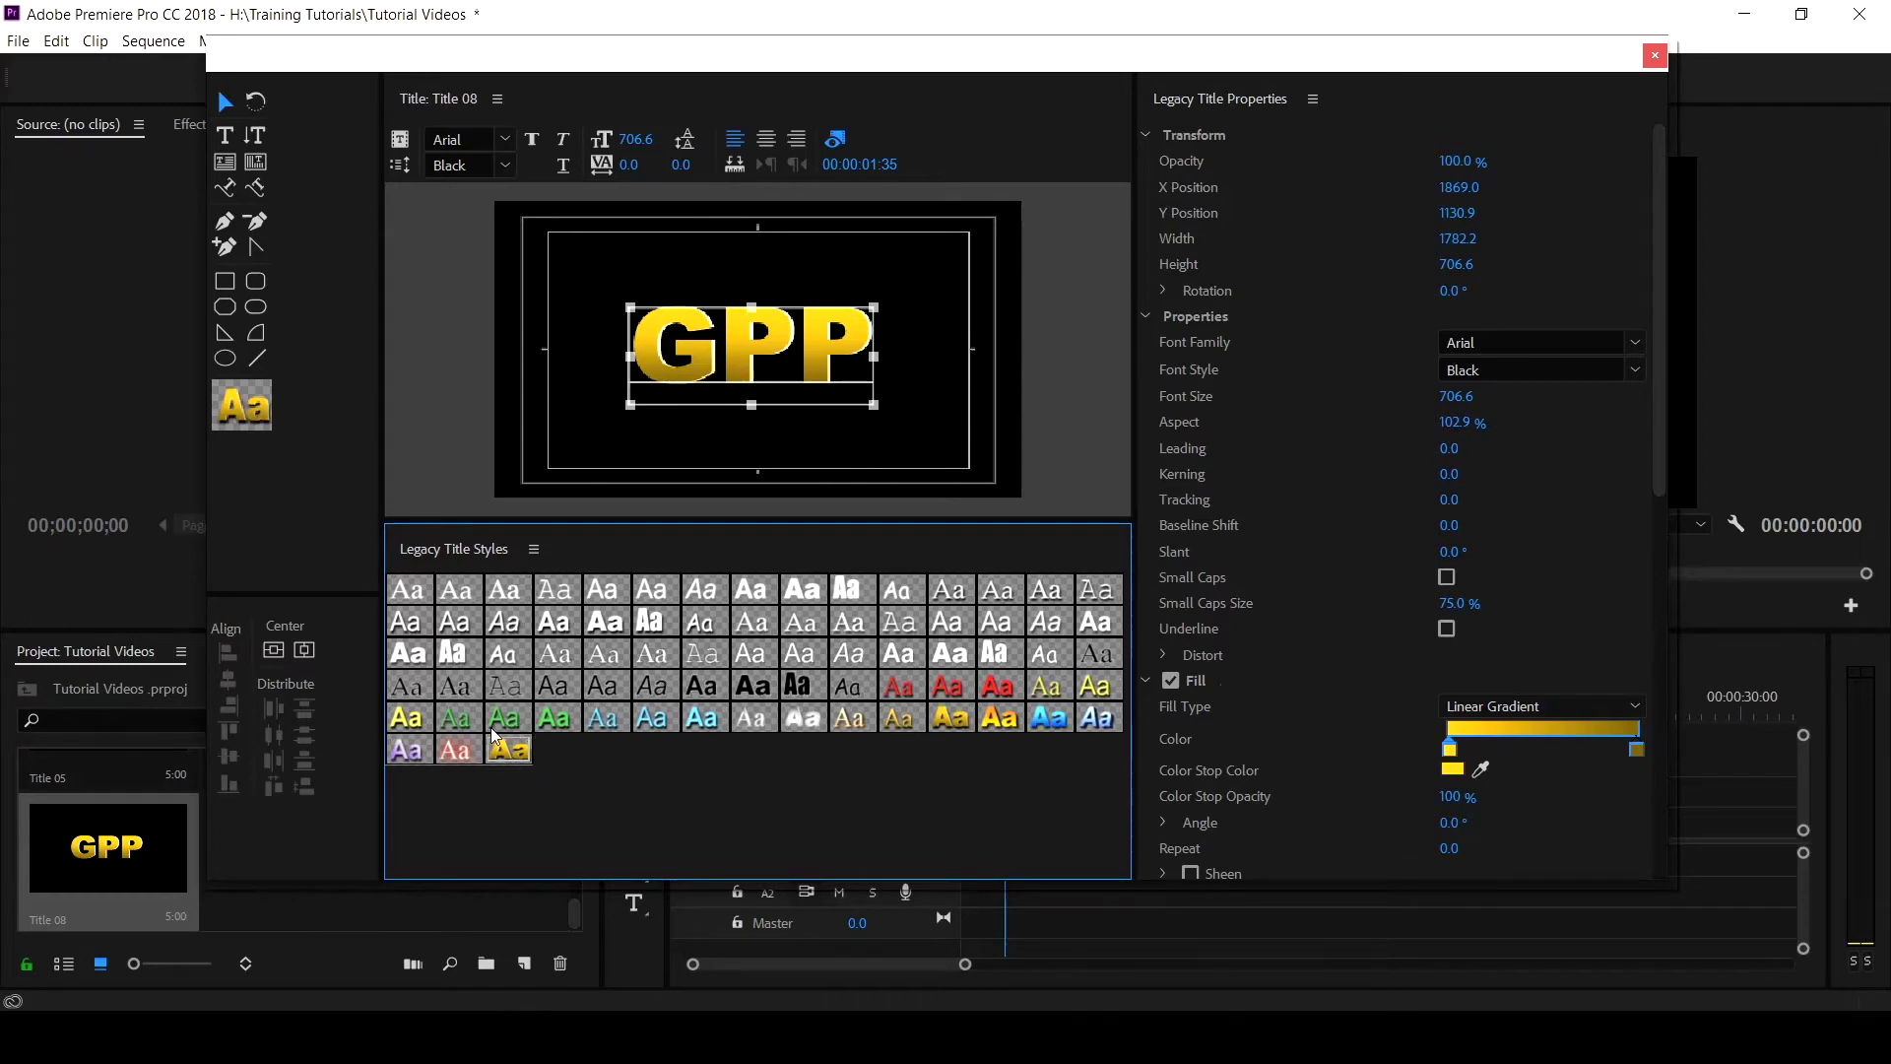
Show the title alignment actions and centre the GPP text horizontally and vertically in the frame.
left_click(499, 100)
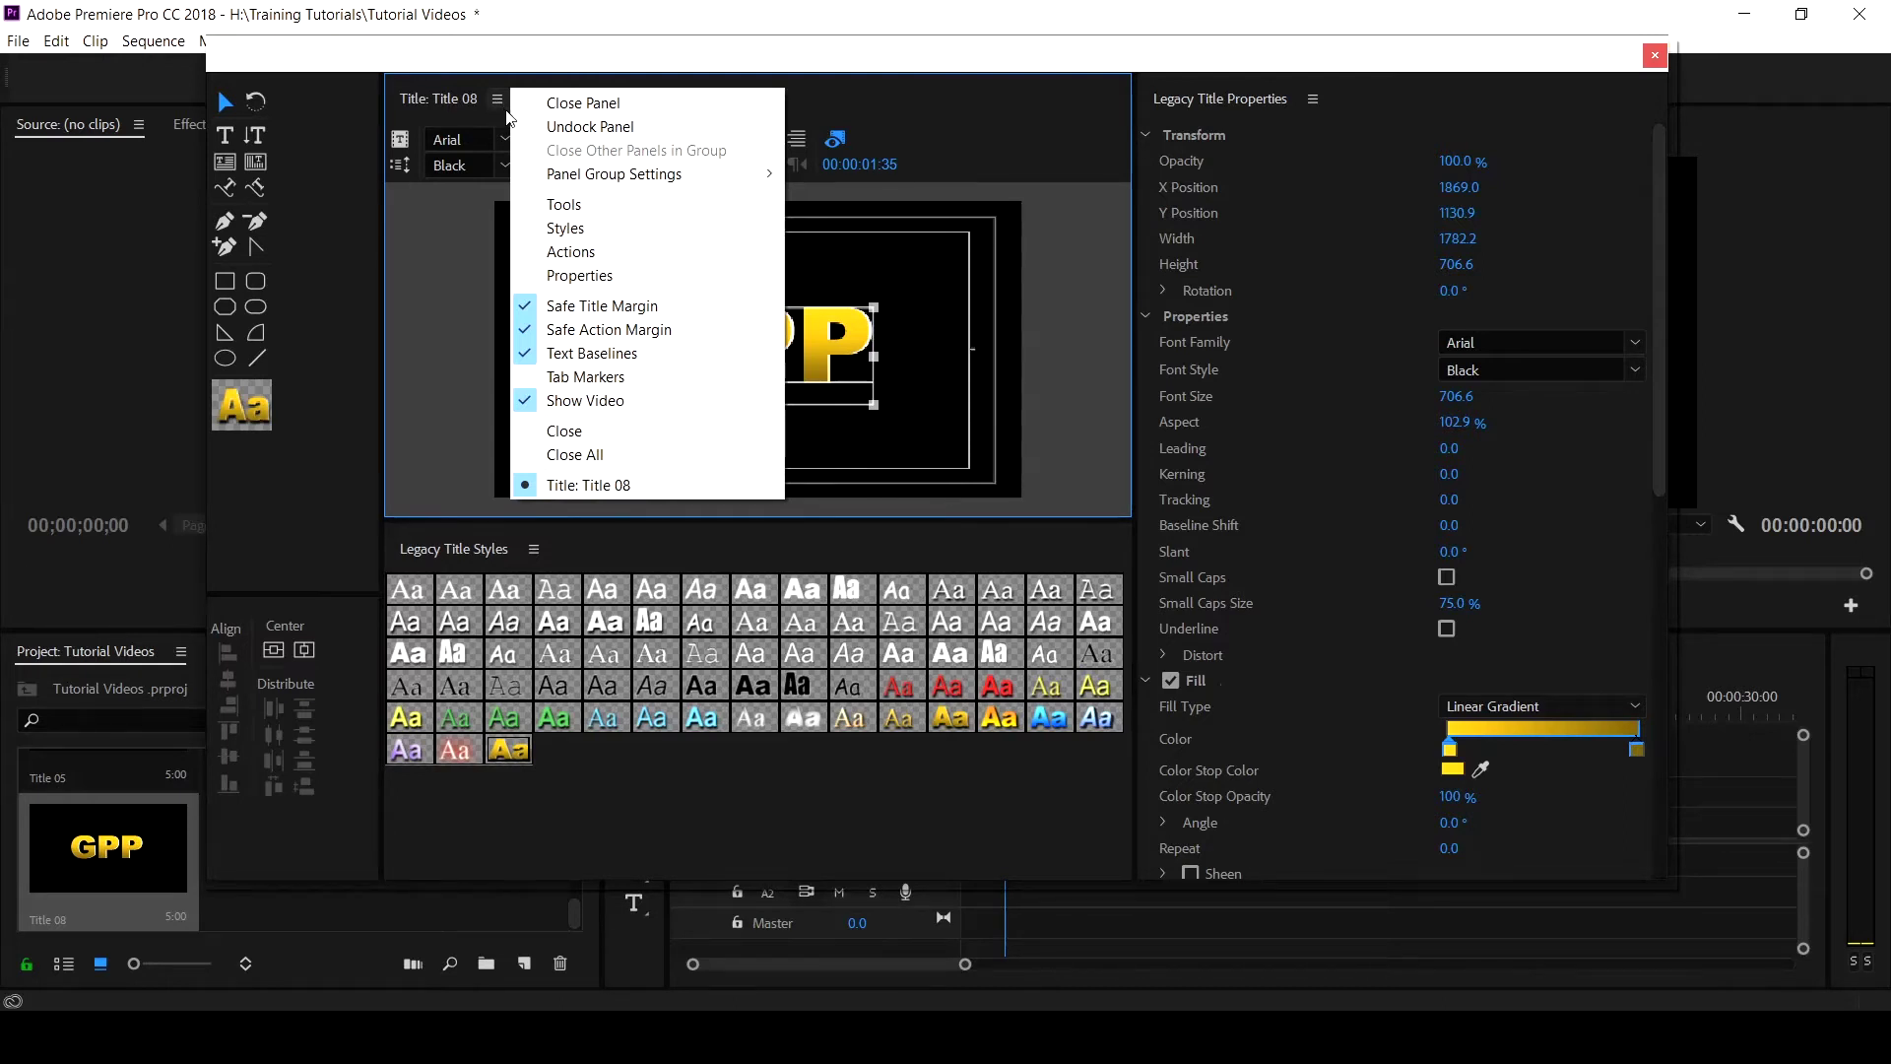
left_click(569, 252)
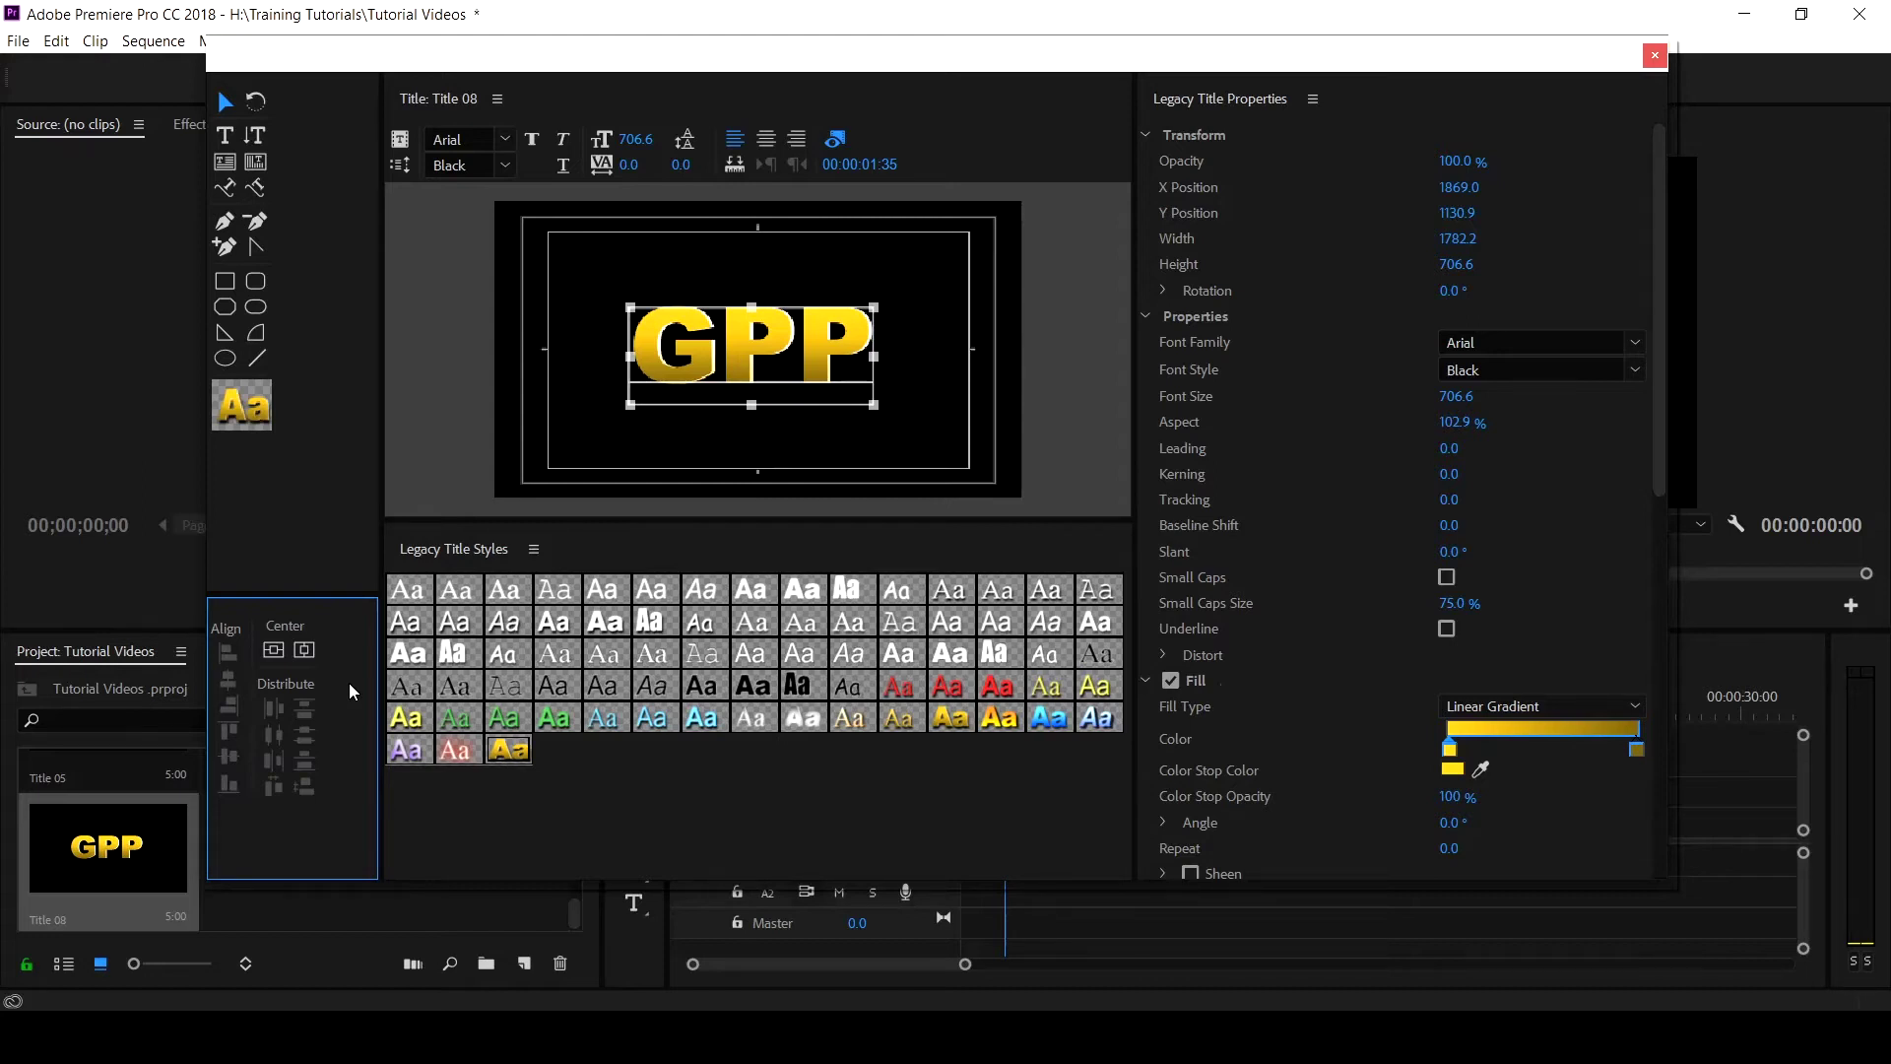
left_click(304, 651)
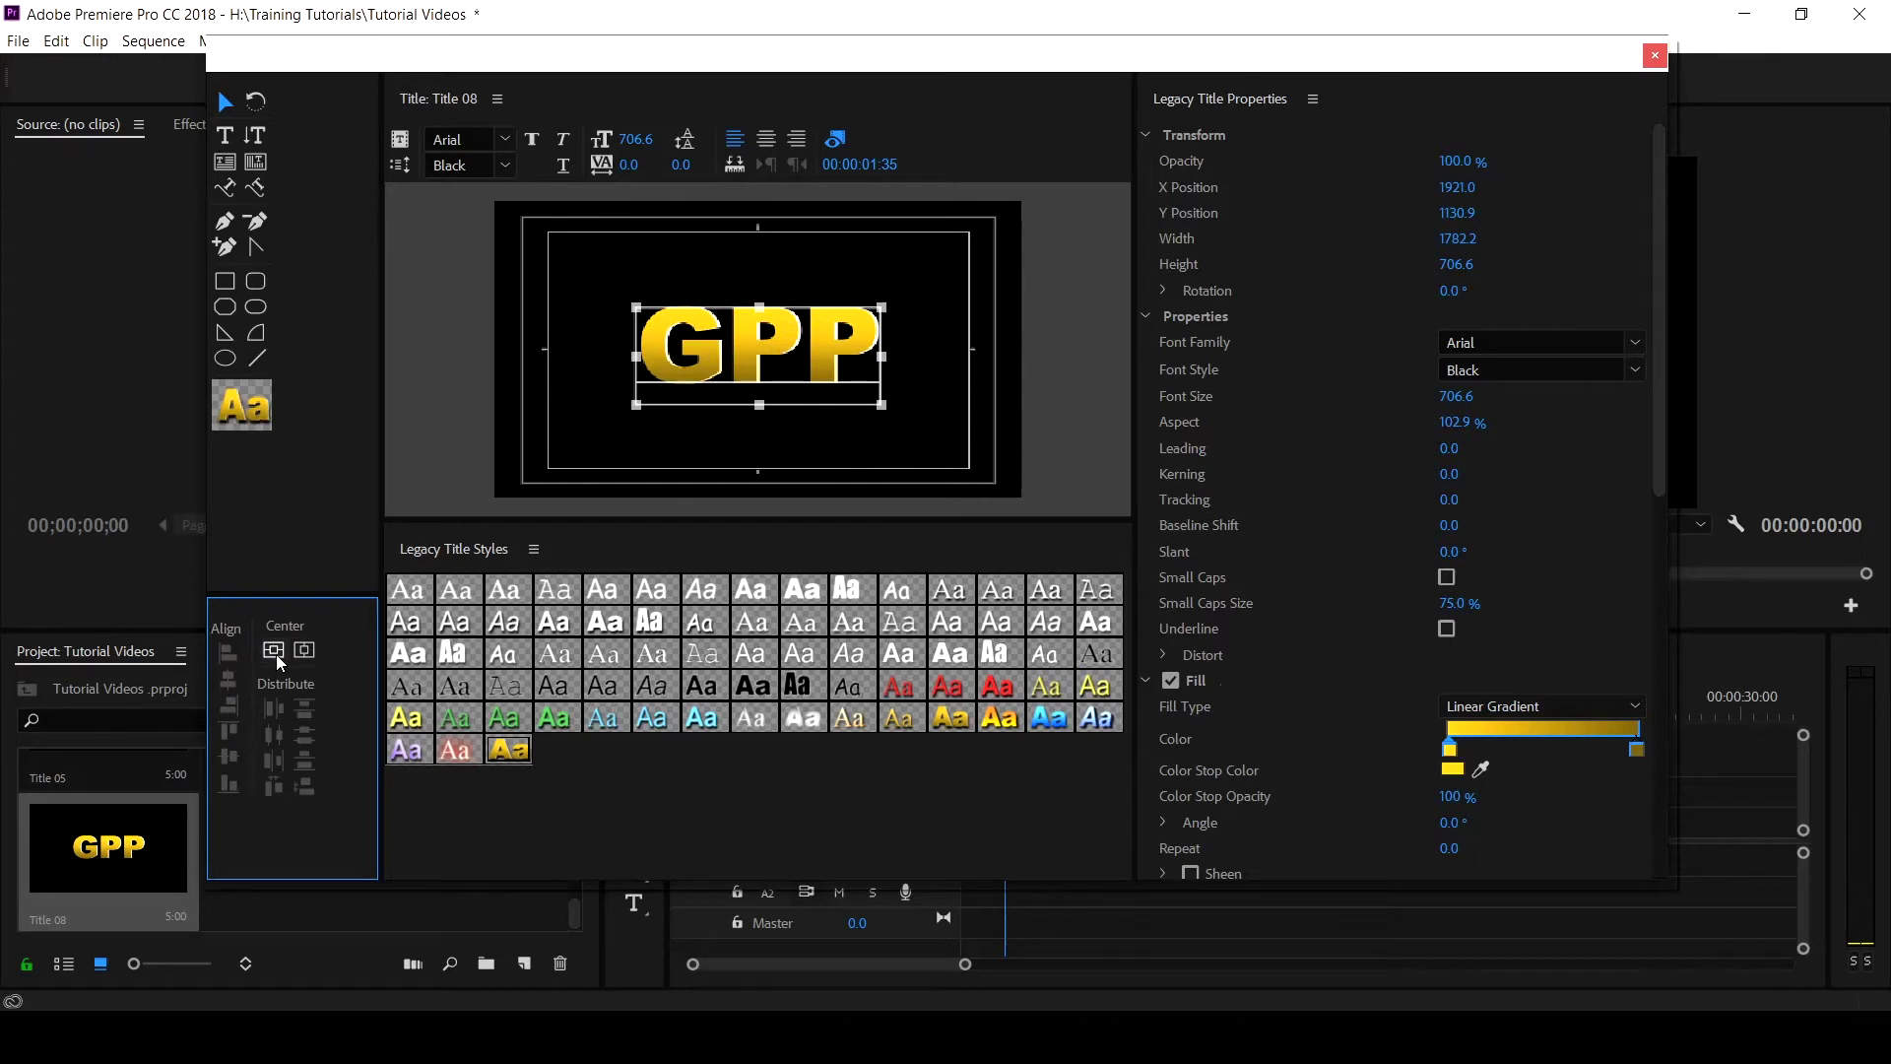
left_click(275, 654)
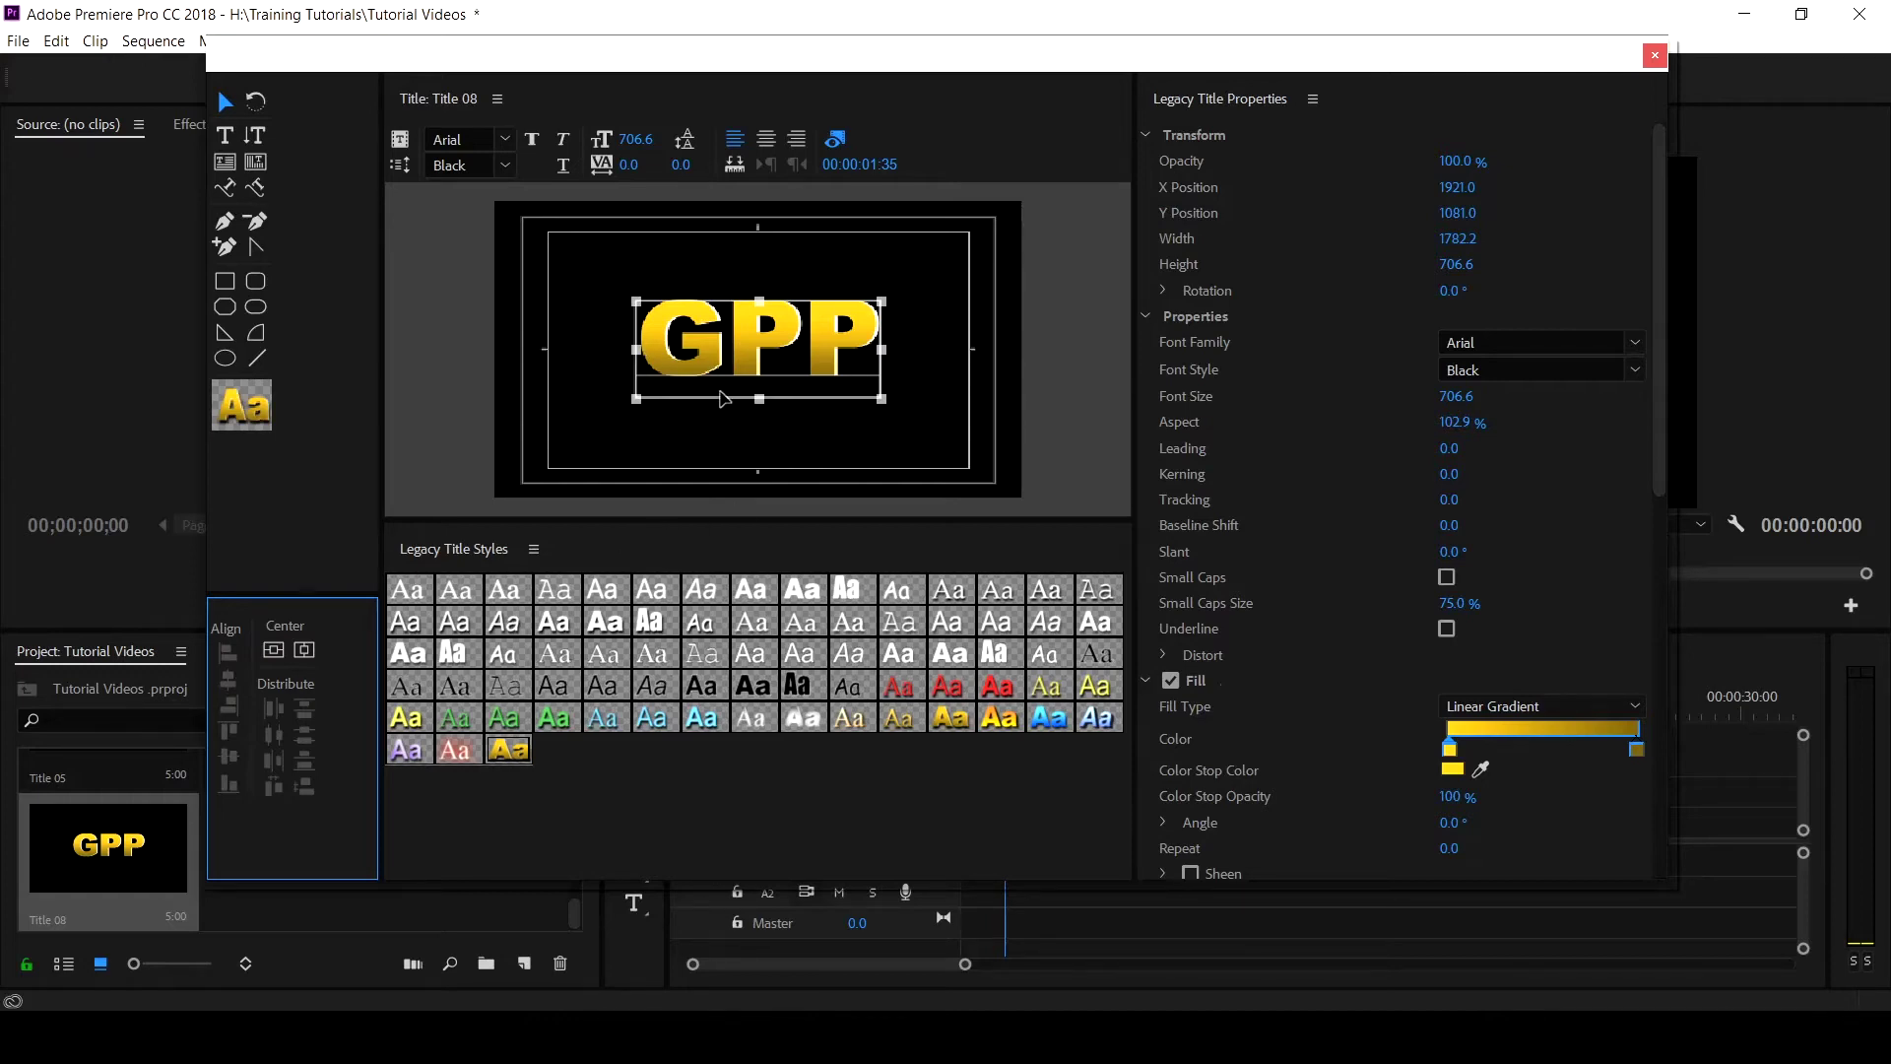
Move the GPP text off-centre to the left and recentre it vertically and horizontally in the frame.
left_click_drag(724, 399, 654, 473)
left_click(272, 650)
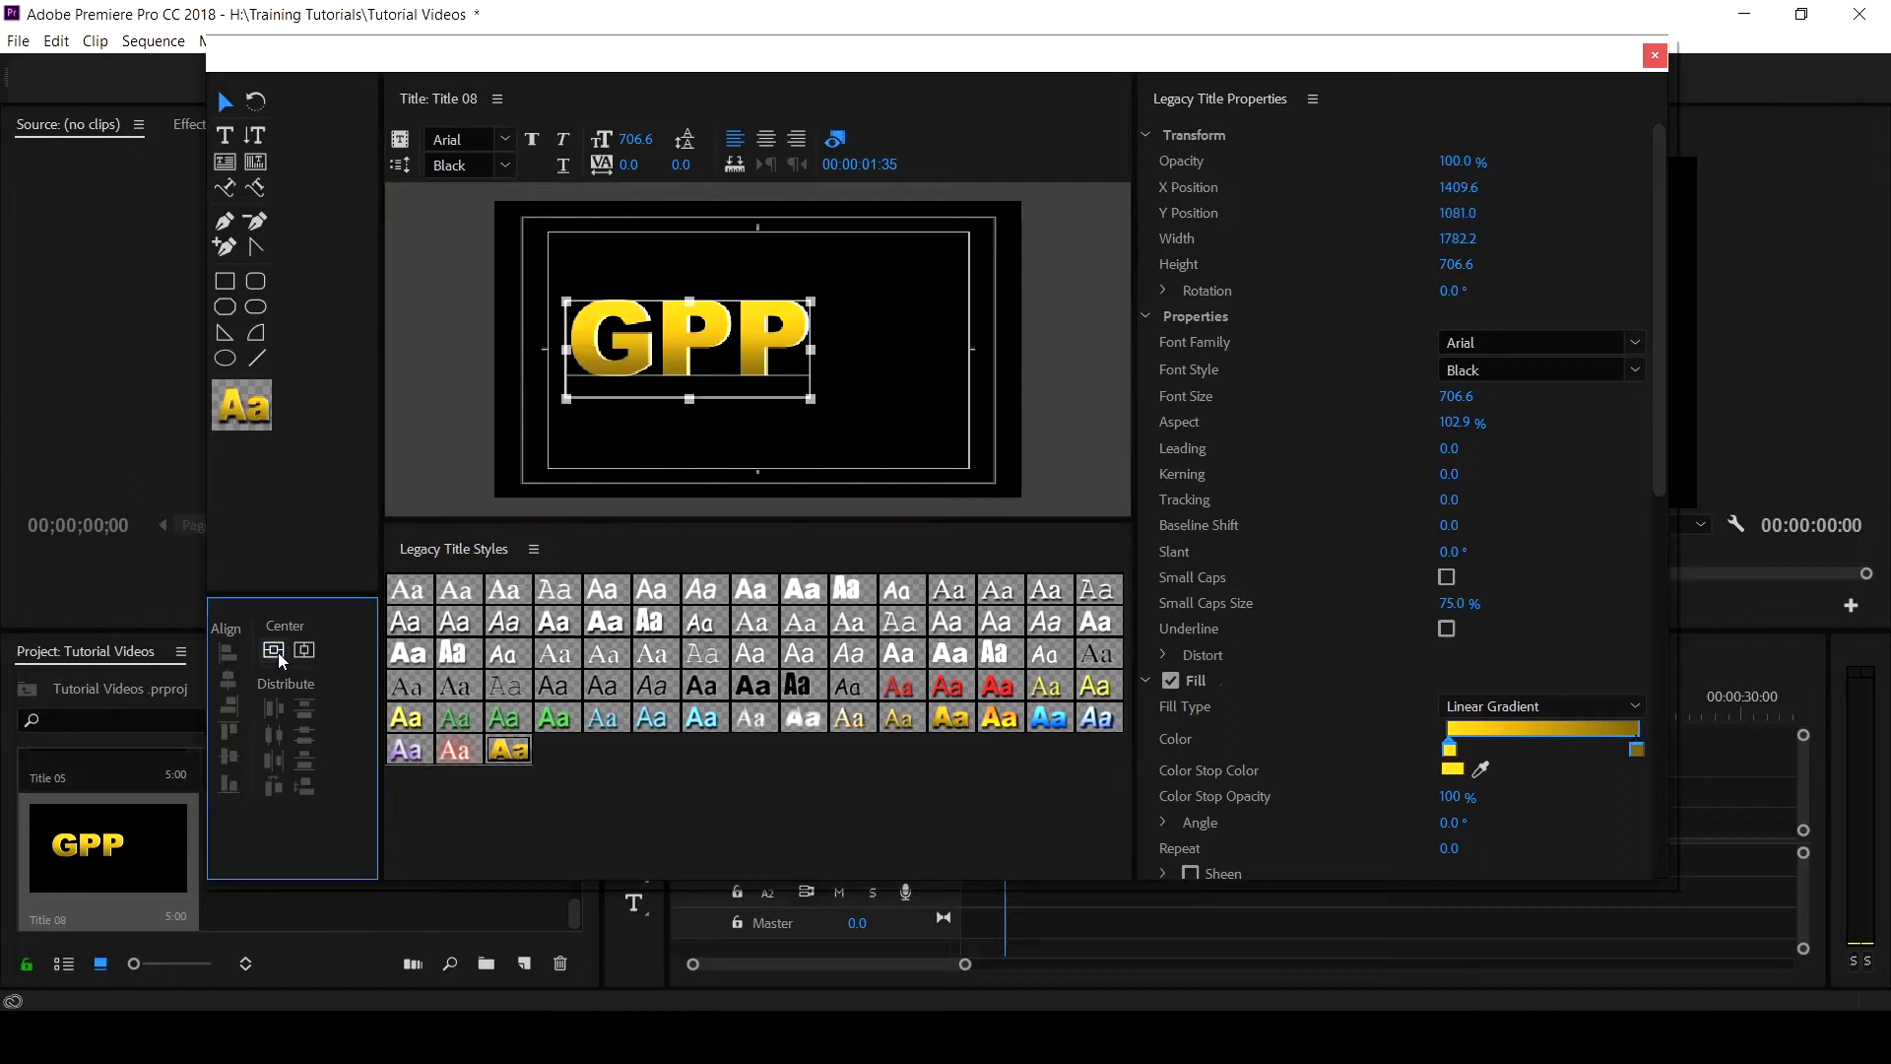
left_click(300, 652)
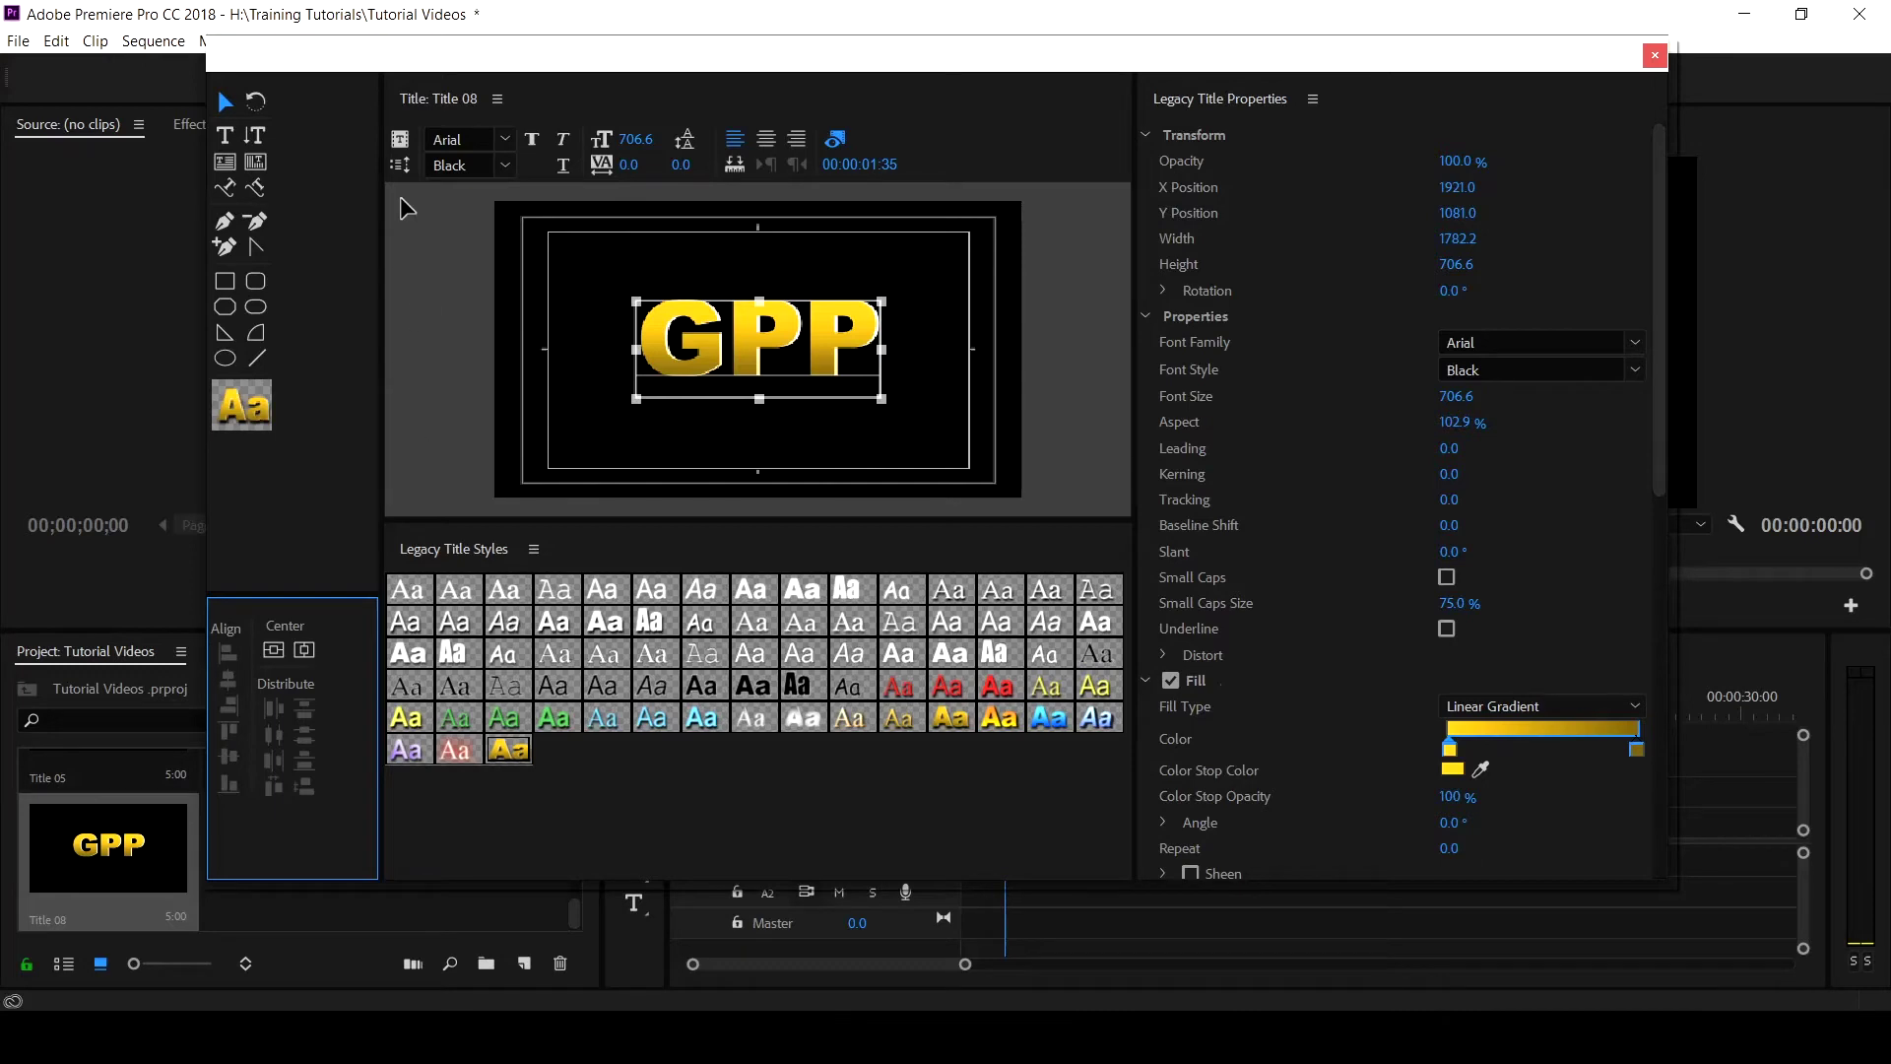
Show the title properties and set the GPP text's X position to 2019, width to 1922.2 and height to 815.6.
left_click(497, 99)
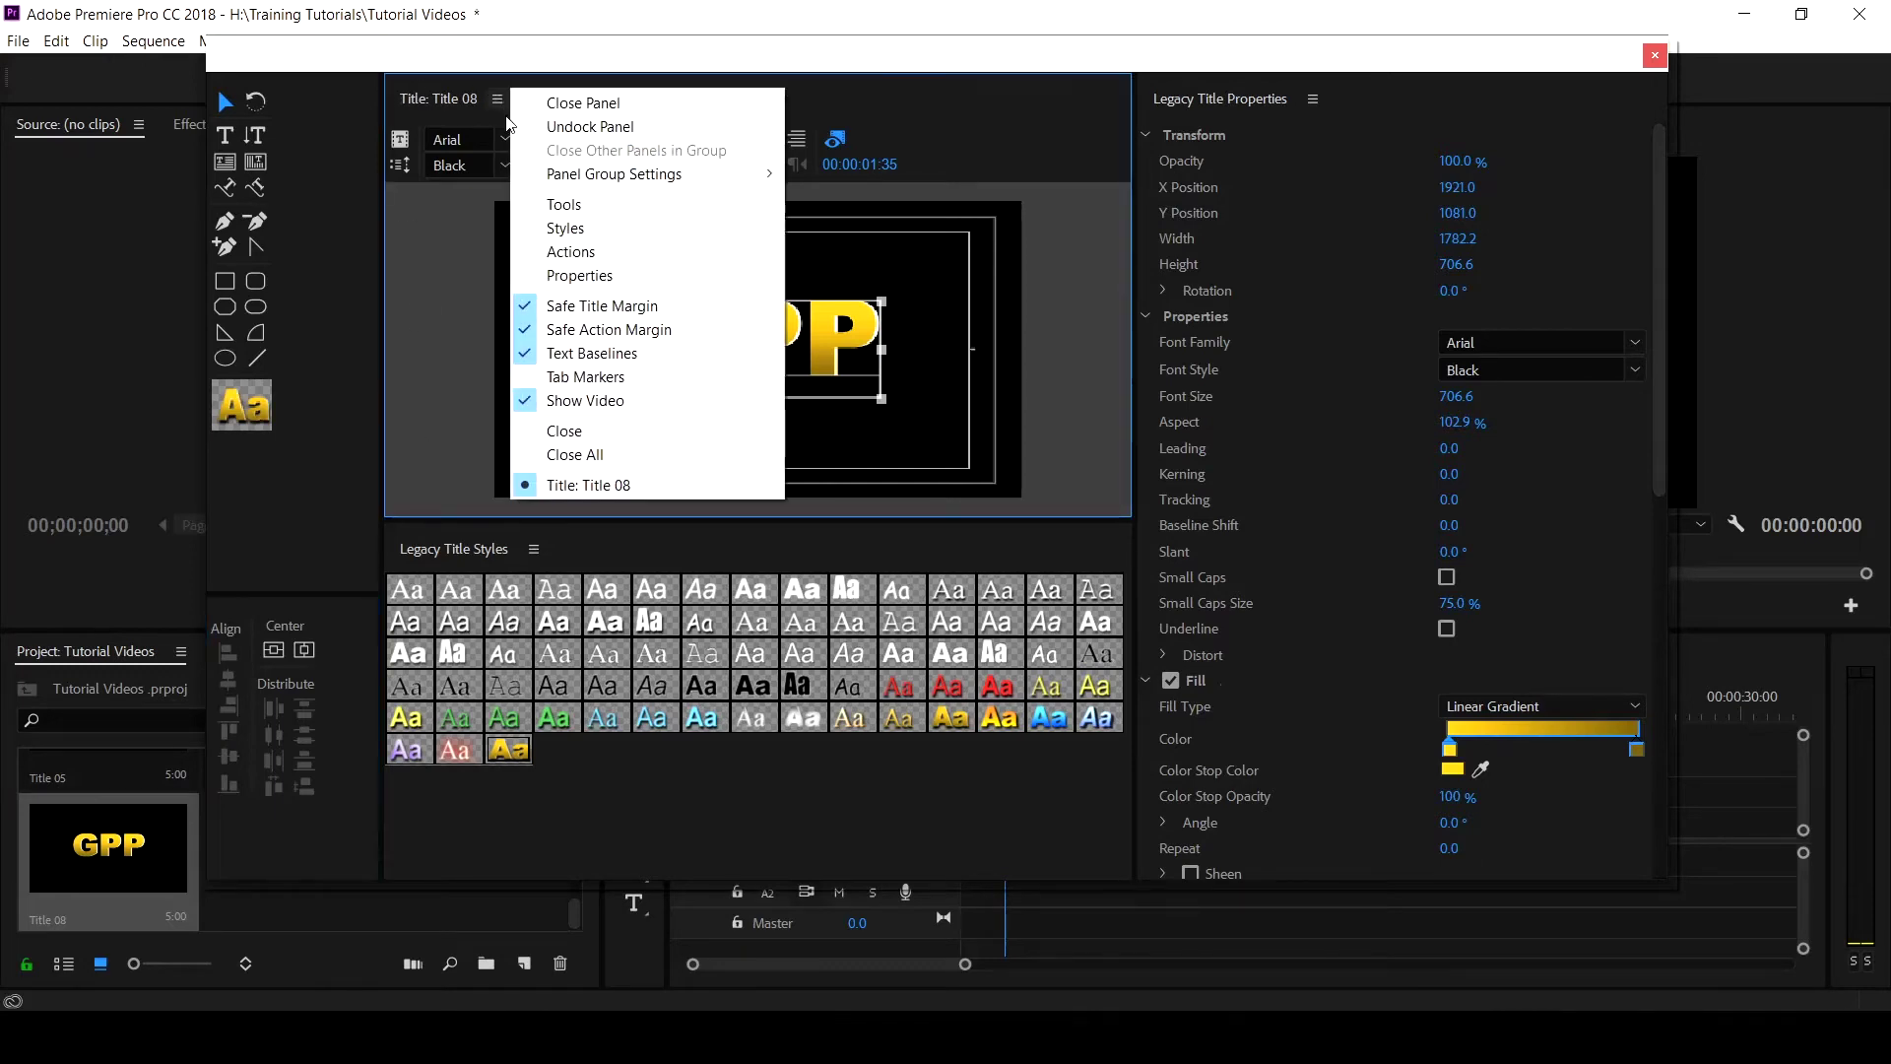
left_click(579, 276)
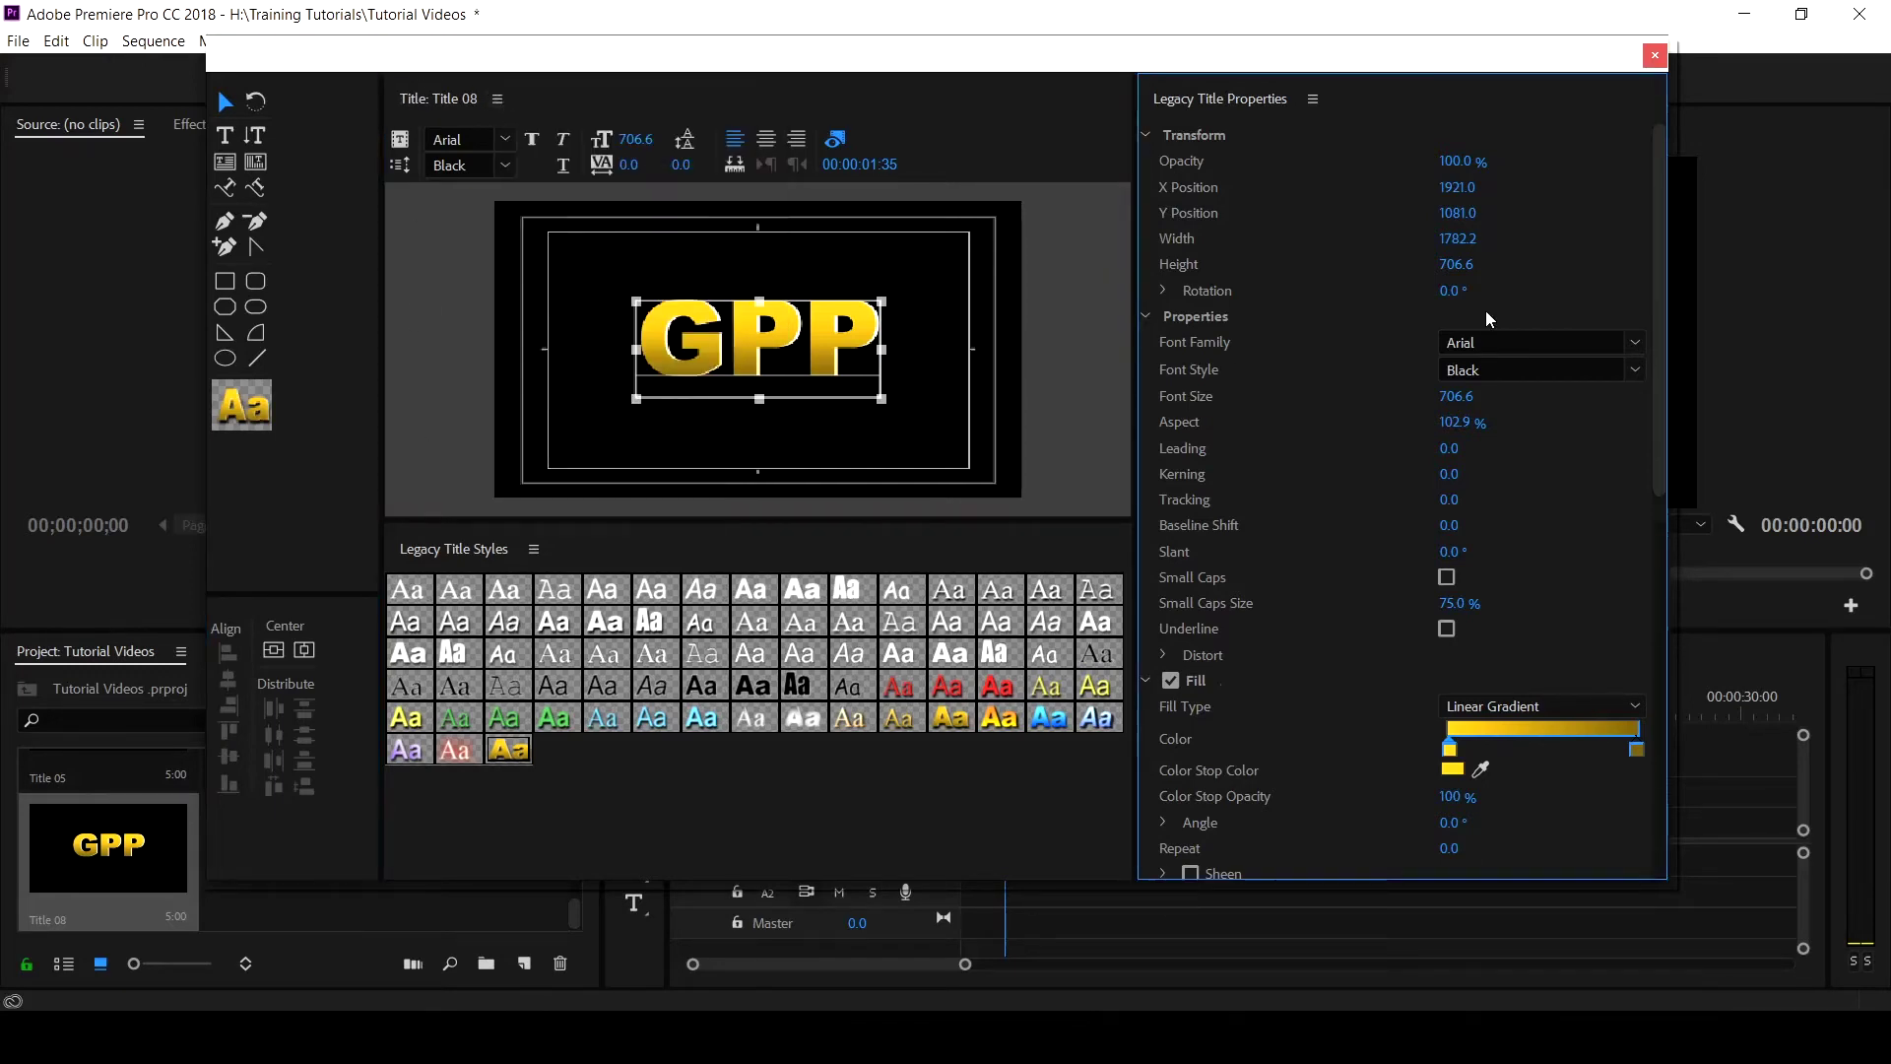
mouse_move(1662, 156)
left_mouse_down()
mouse_move(1657, 595)
mouse_move(1682, 132)
left_mouse_up()
left_click_drag(1445, 195, 1587, 240)
left_click_drag(1456, 265, 1543, 264)
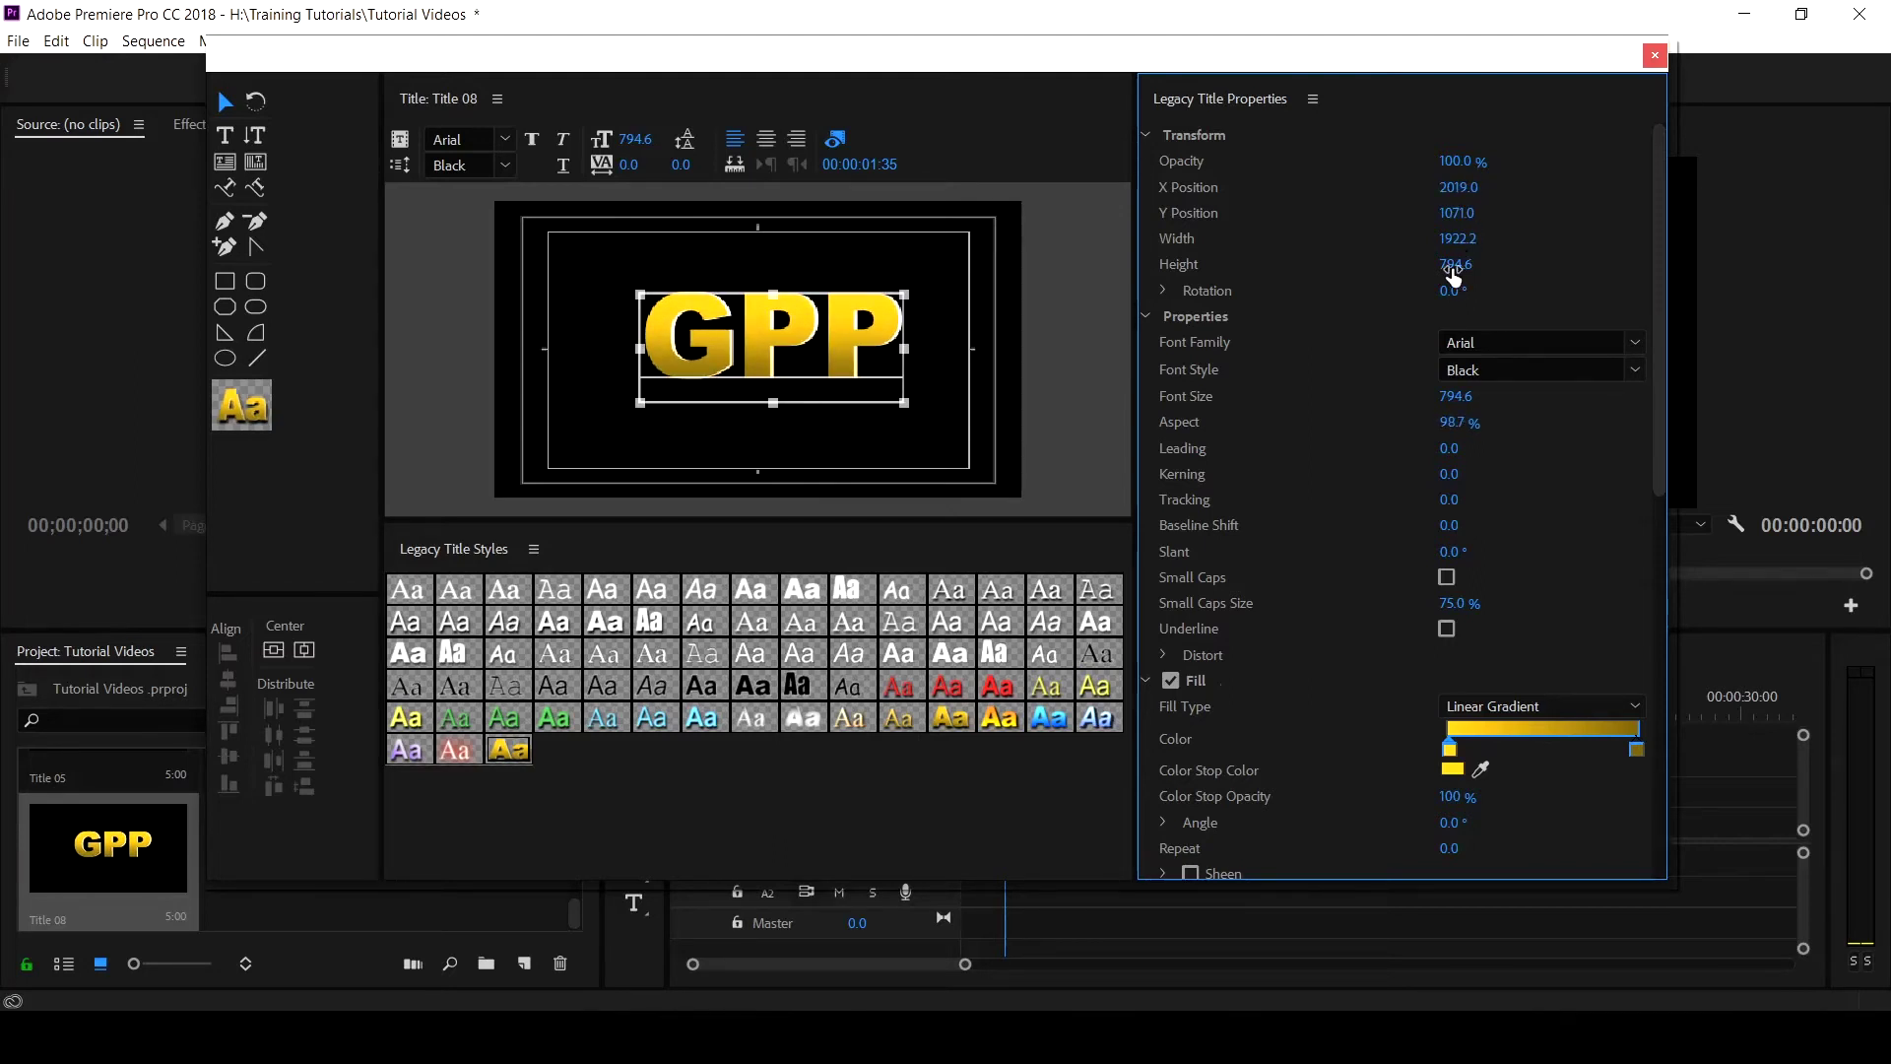
left_click_drag(1450, 265, 1753, 291)
Try rotating the GPP text to 243° and undo the rotation.
left_click(1162, 289)
left_click(1162, 290)
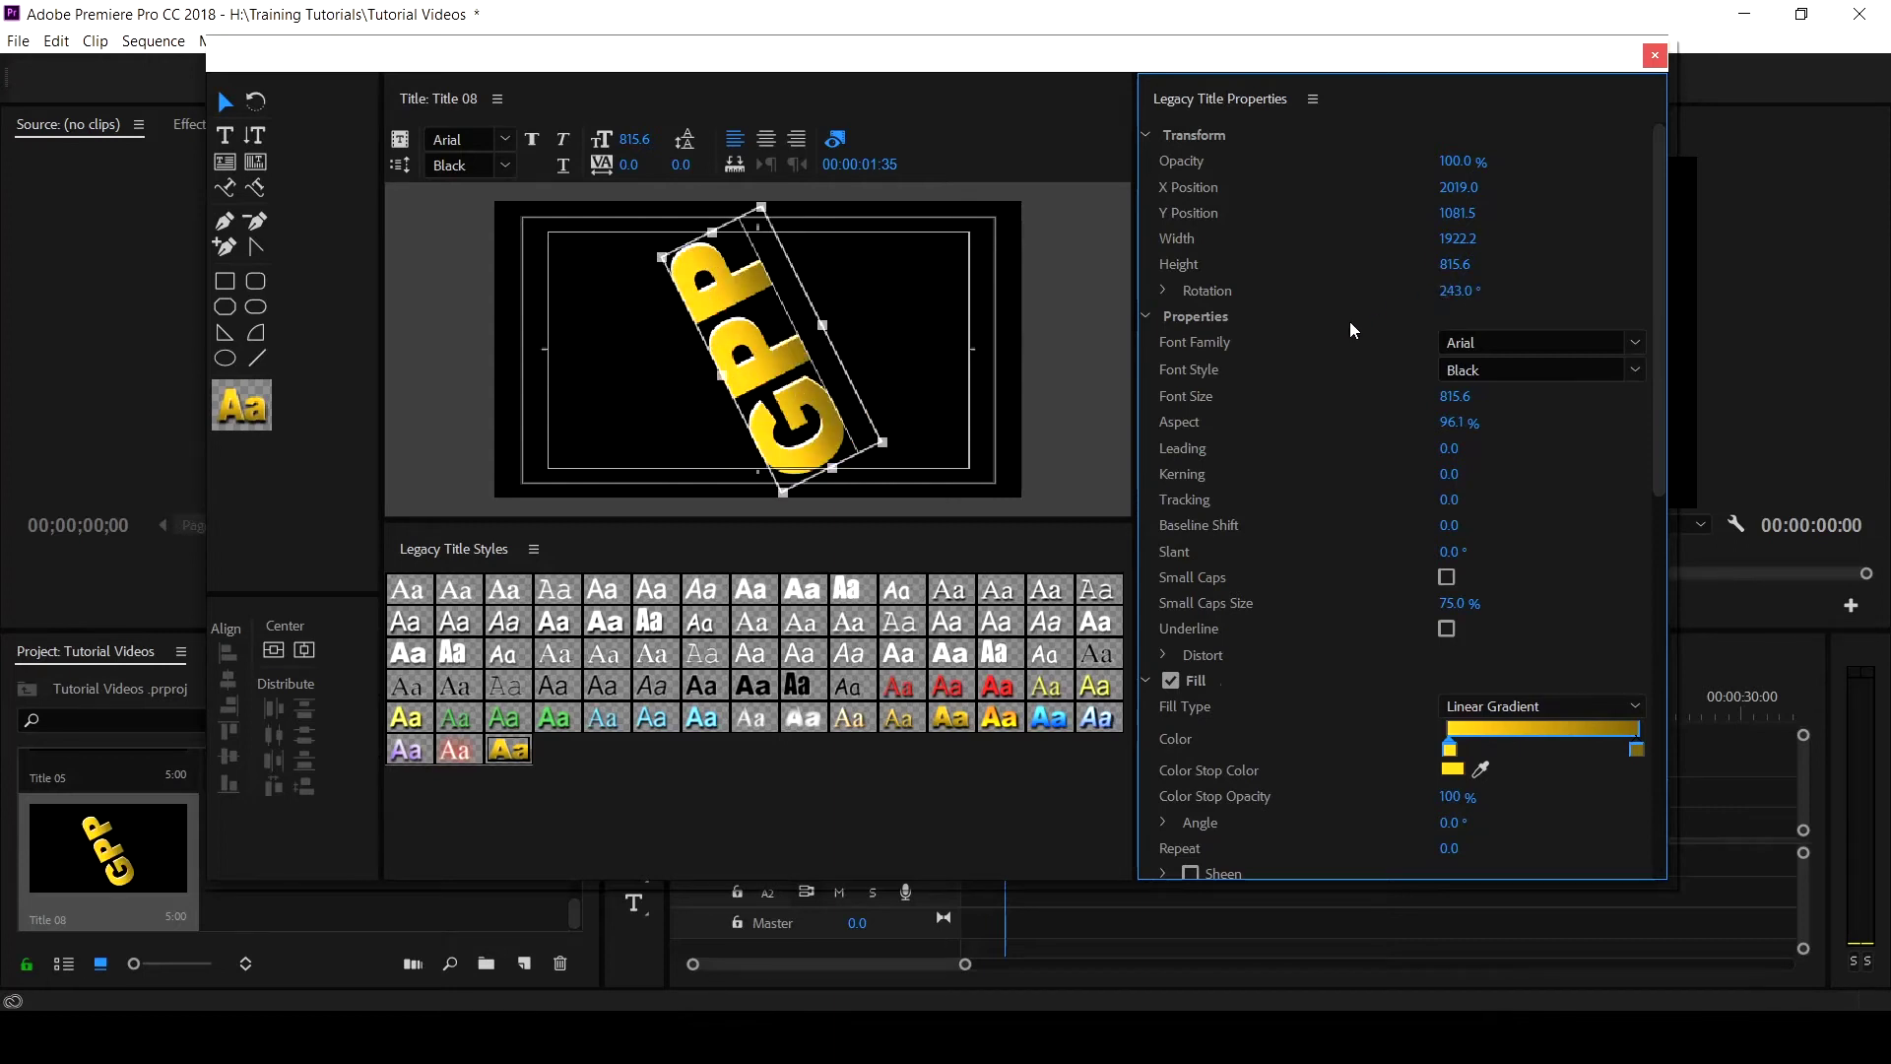
key("ctrl+z")
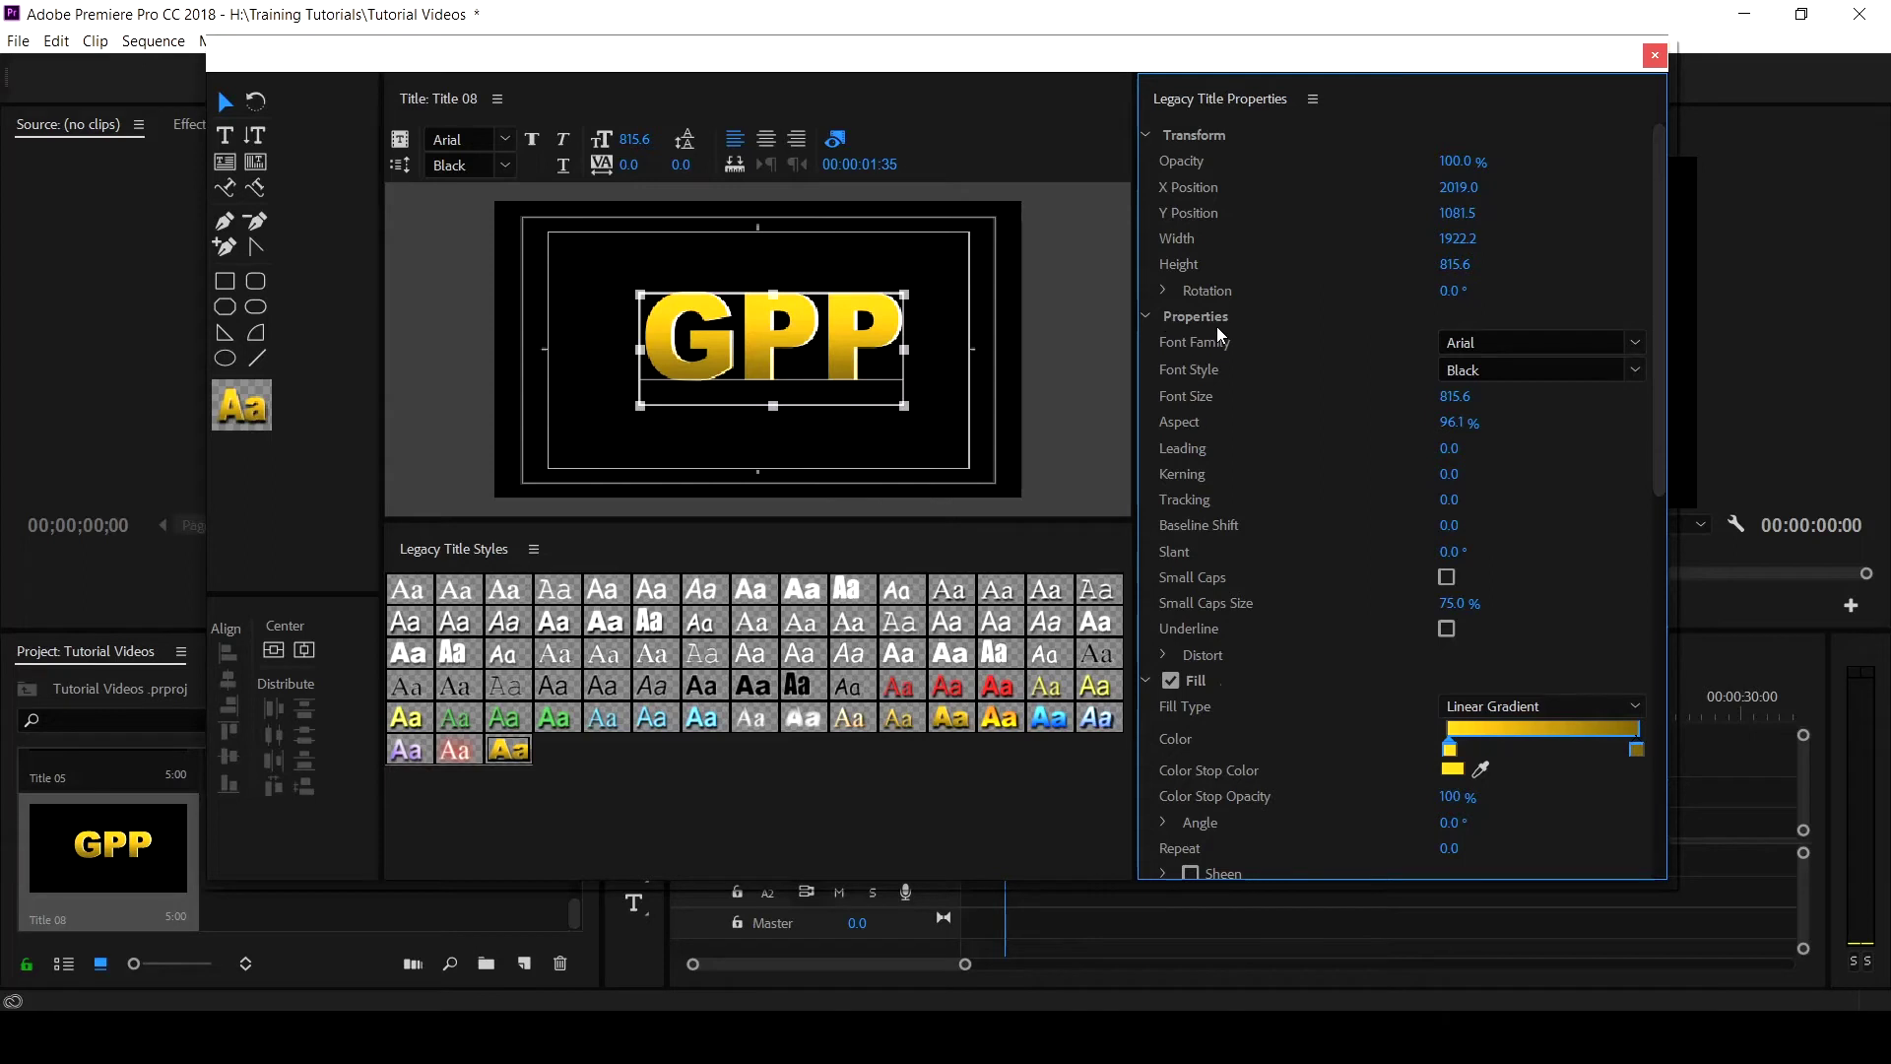
Browse the font families available for the GPP text, keeping Arial.
left_click(1634, 344)
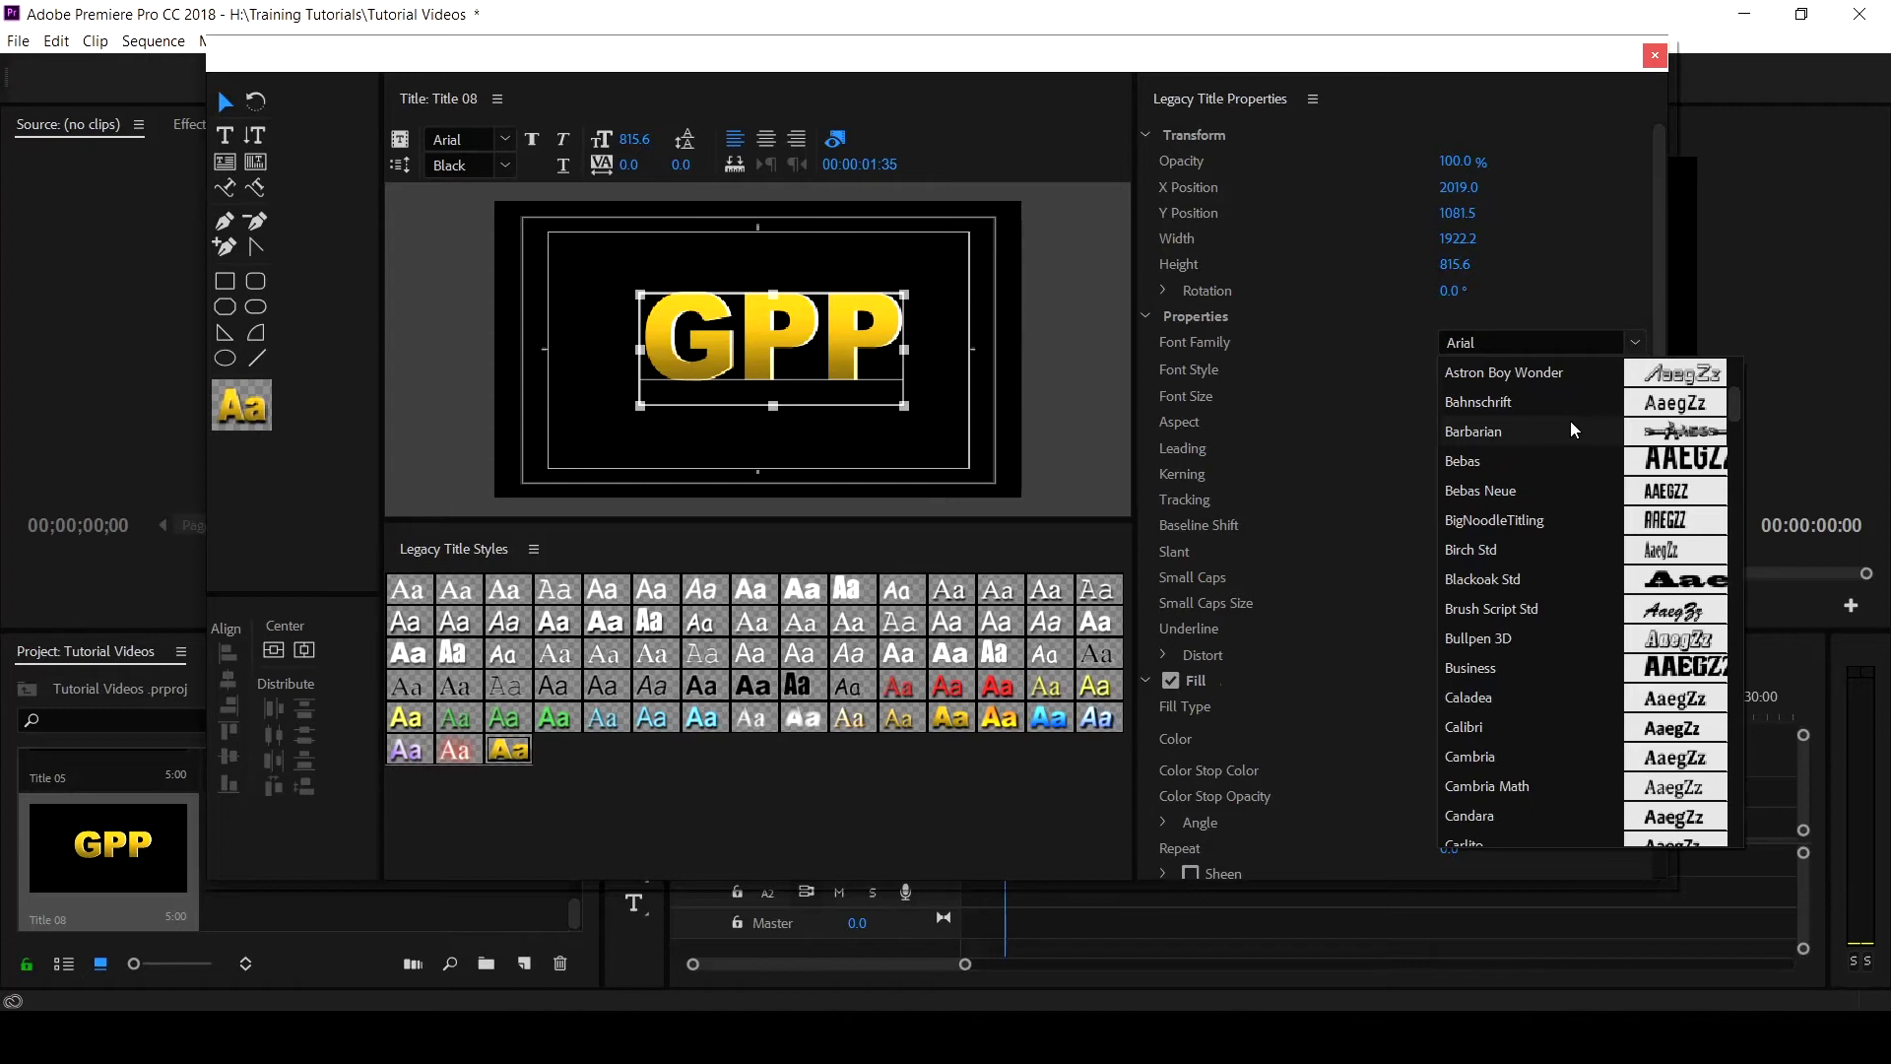
scroll(1570, 420, "down", 3)
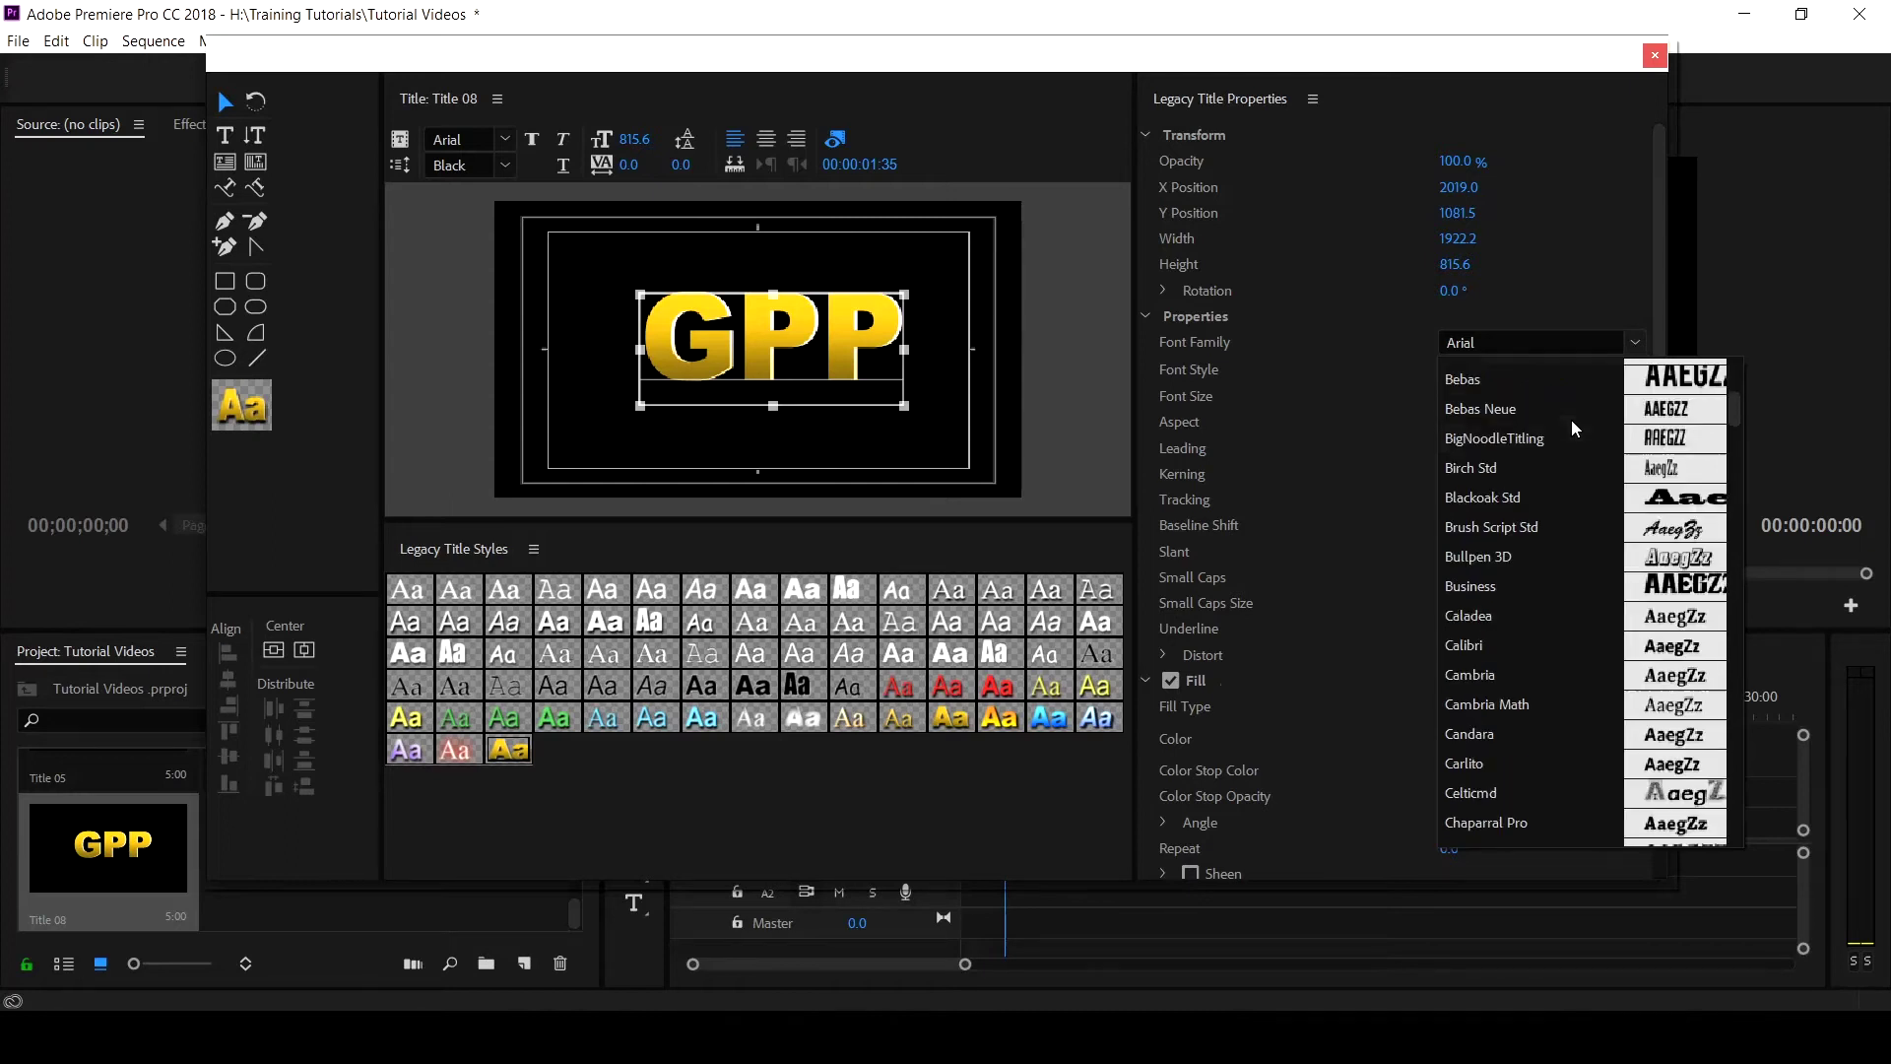
left_click(1609, 276)
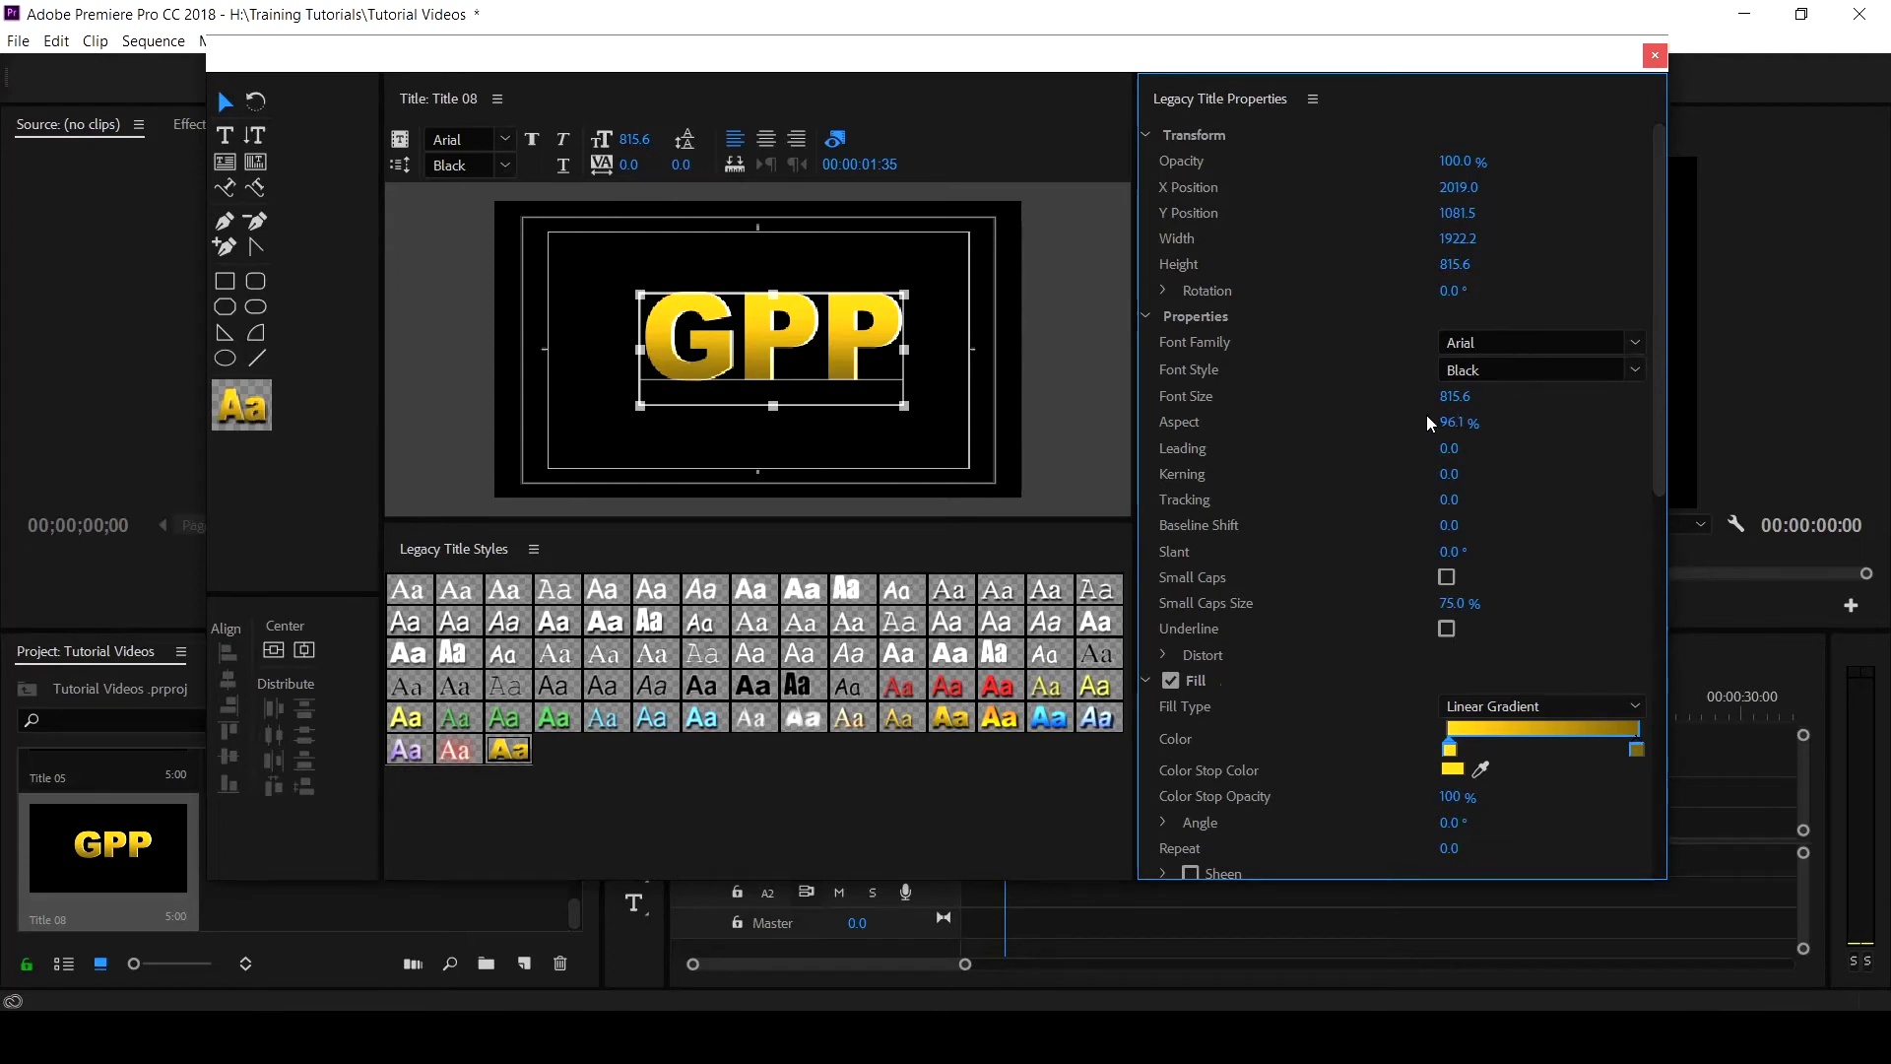
Set the GPP text's font size to 813.6 and its leading to 24.
mouse_move(1456, 398)
left_mouse_down()
mouse_move(1430, 399)
mouse_move(1454, 399)
left_mouse_up()
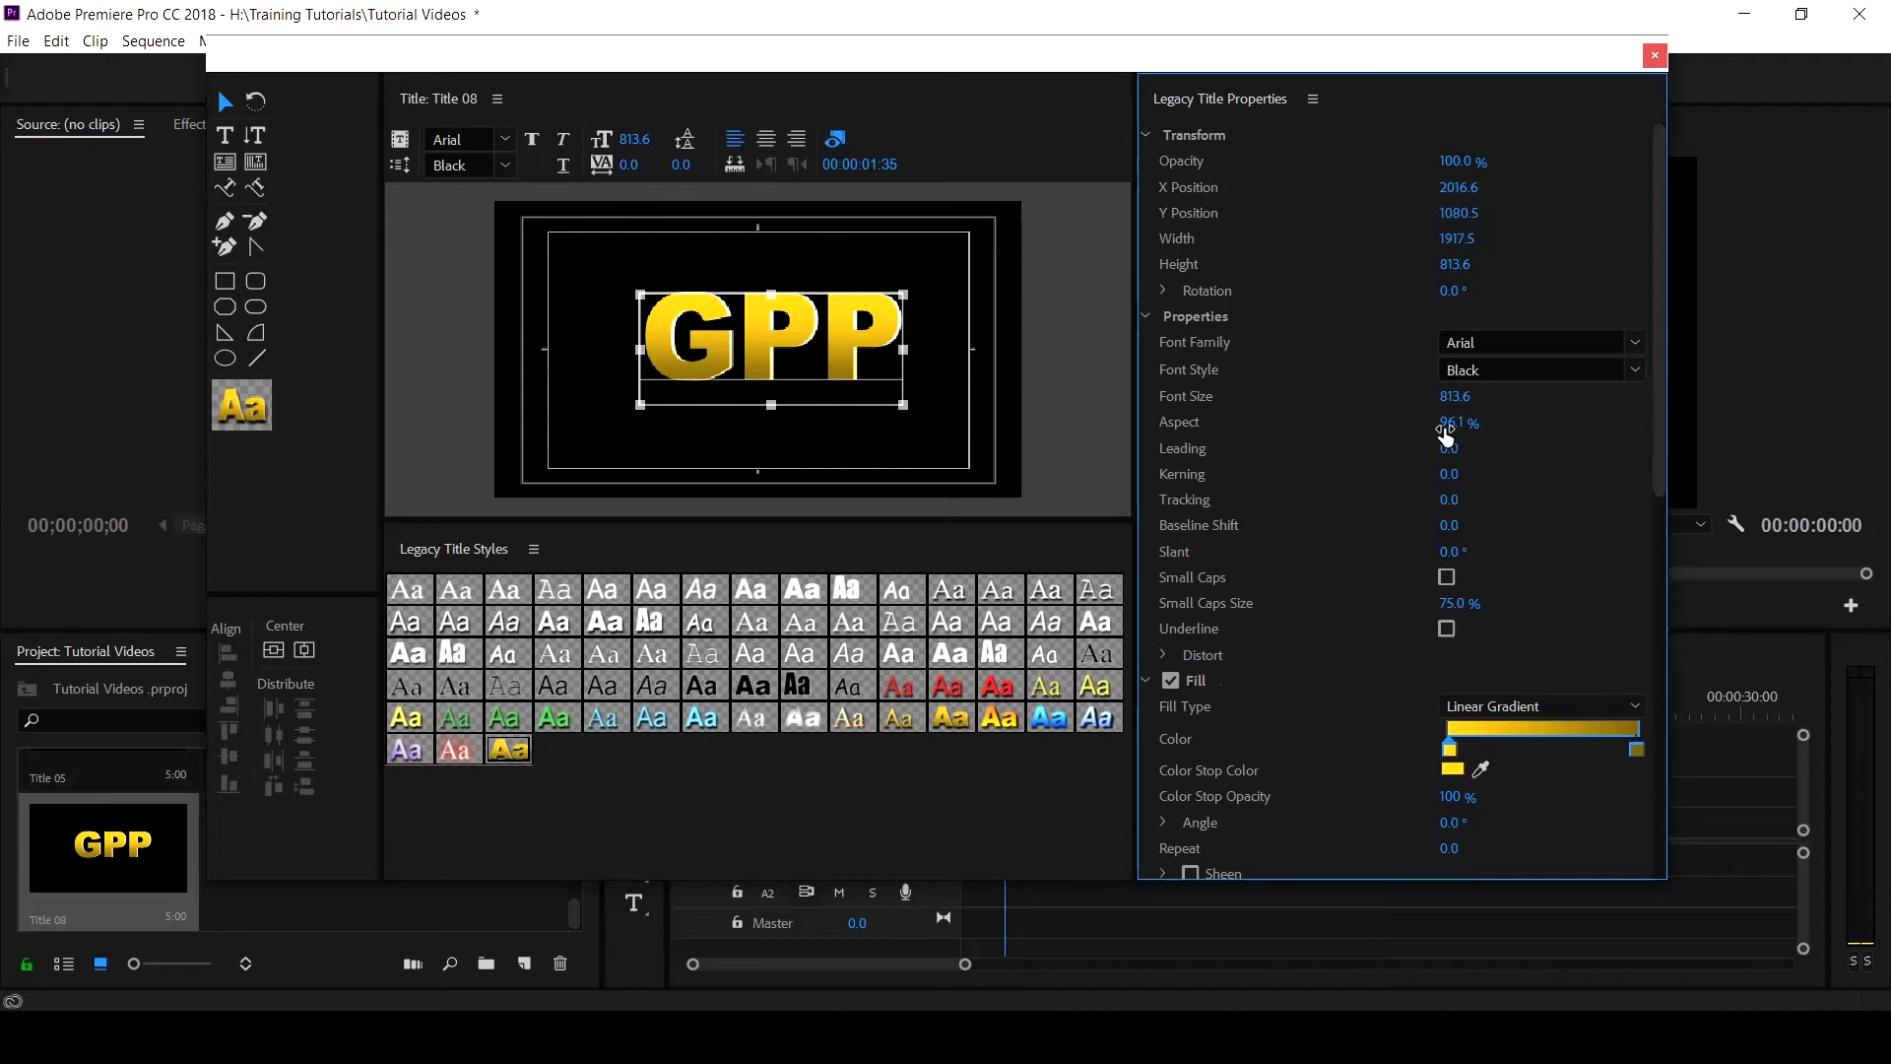
mouse_move(1451, 433)
left_mouse_down()
mouse_move(1376, 433)
mouse_move(1491, 433)
mouse_move(1466, 431)
left_mouse_up()
left_click_drag(1449, 448, 1470, 448)
Set the GPP text's kerning to 72, tracking to 69 and baseline shift to -3.
left_click_drag(1448, 478, 1542, 478)
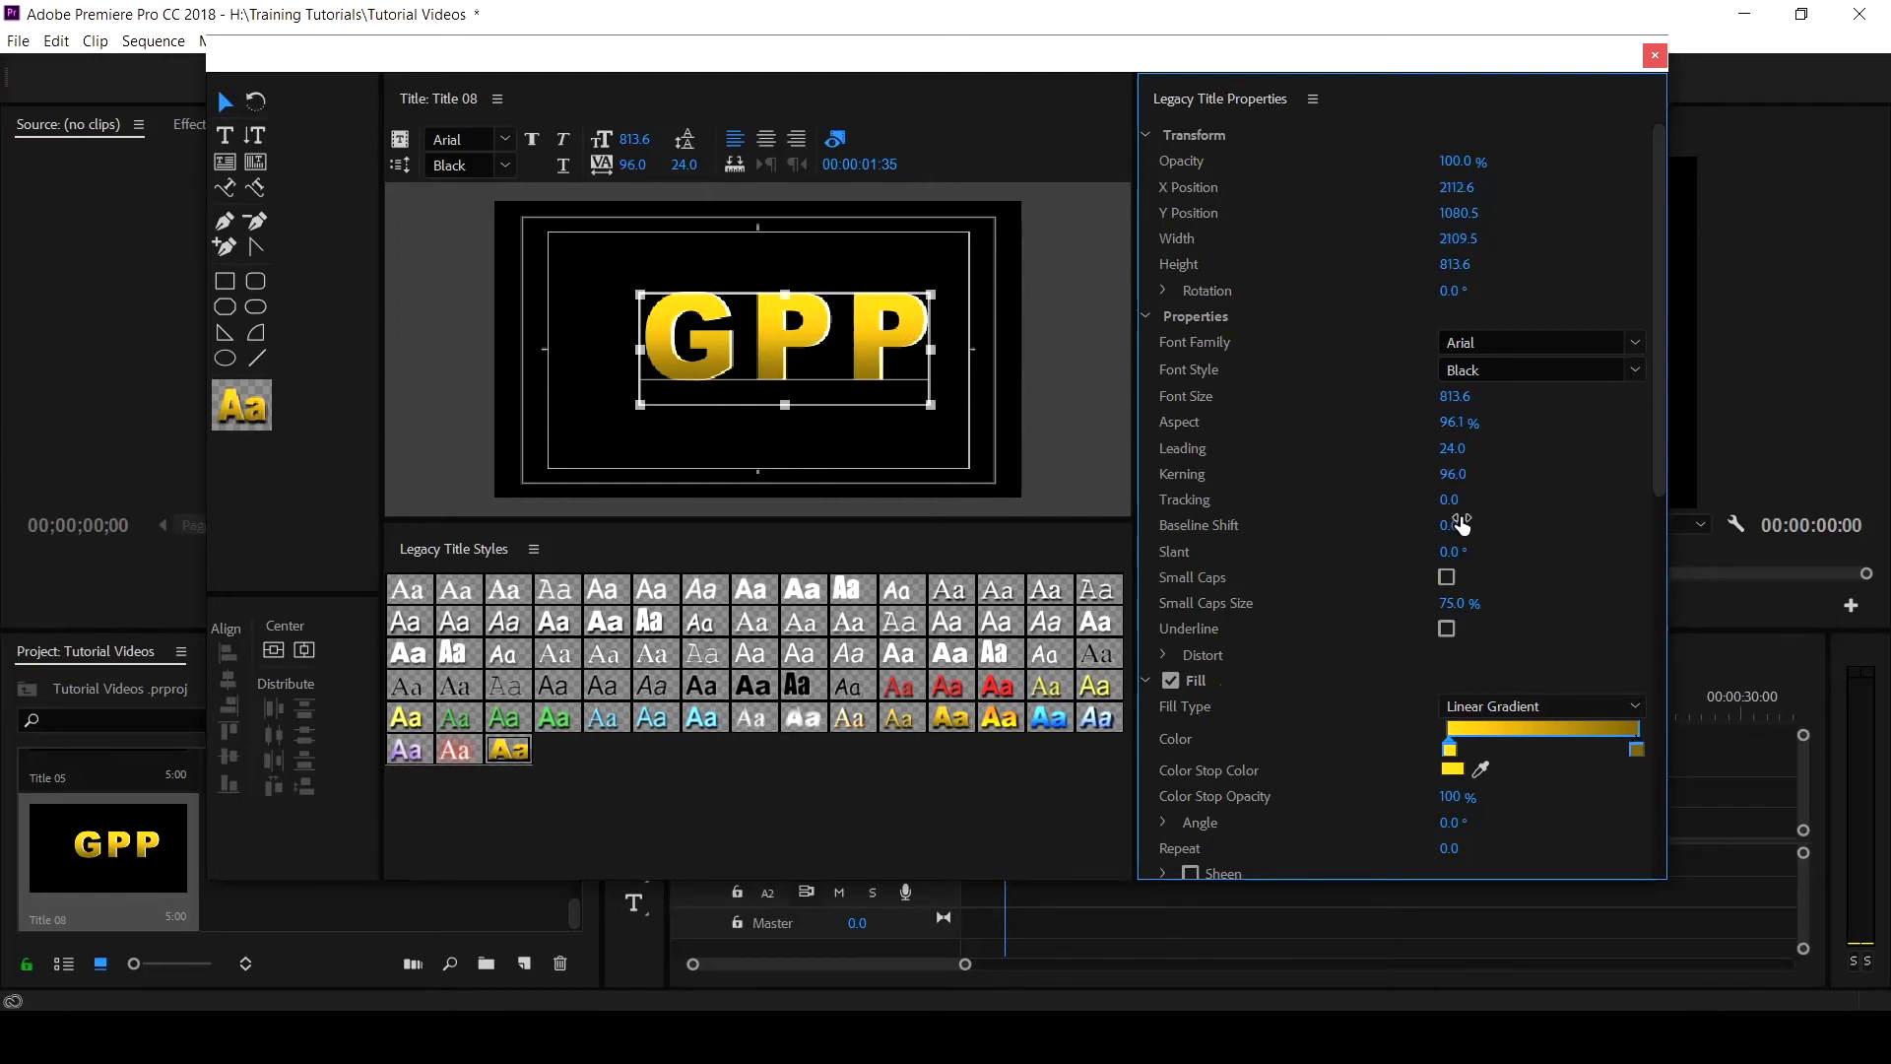
mouse_move(1452, 474)
left_mouse_down()
mouse_move(1258, 473)
mouse_move(1459, 473)
left_mouse_up()
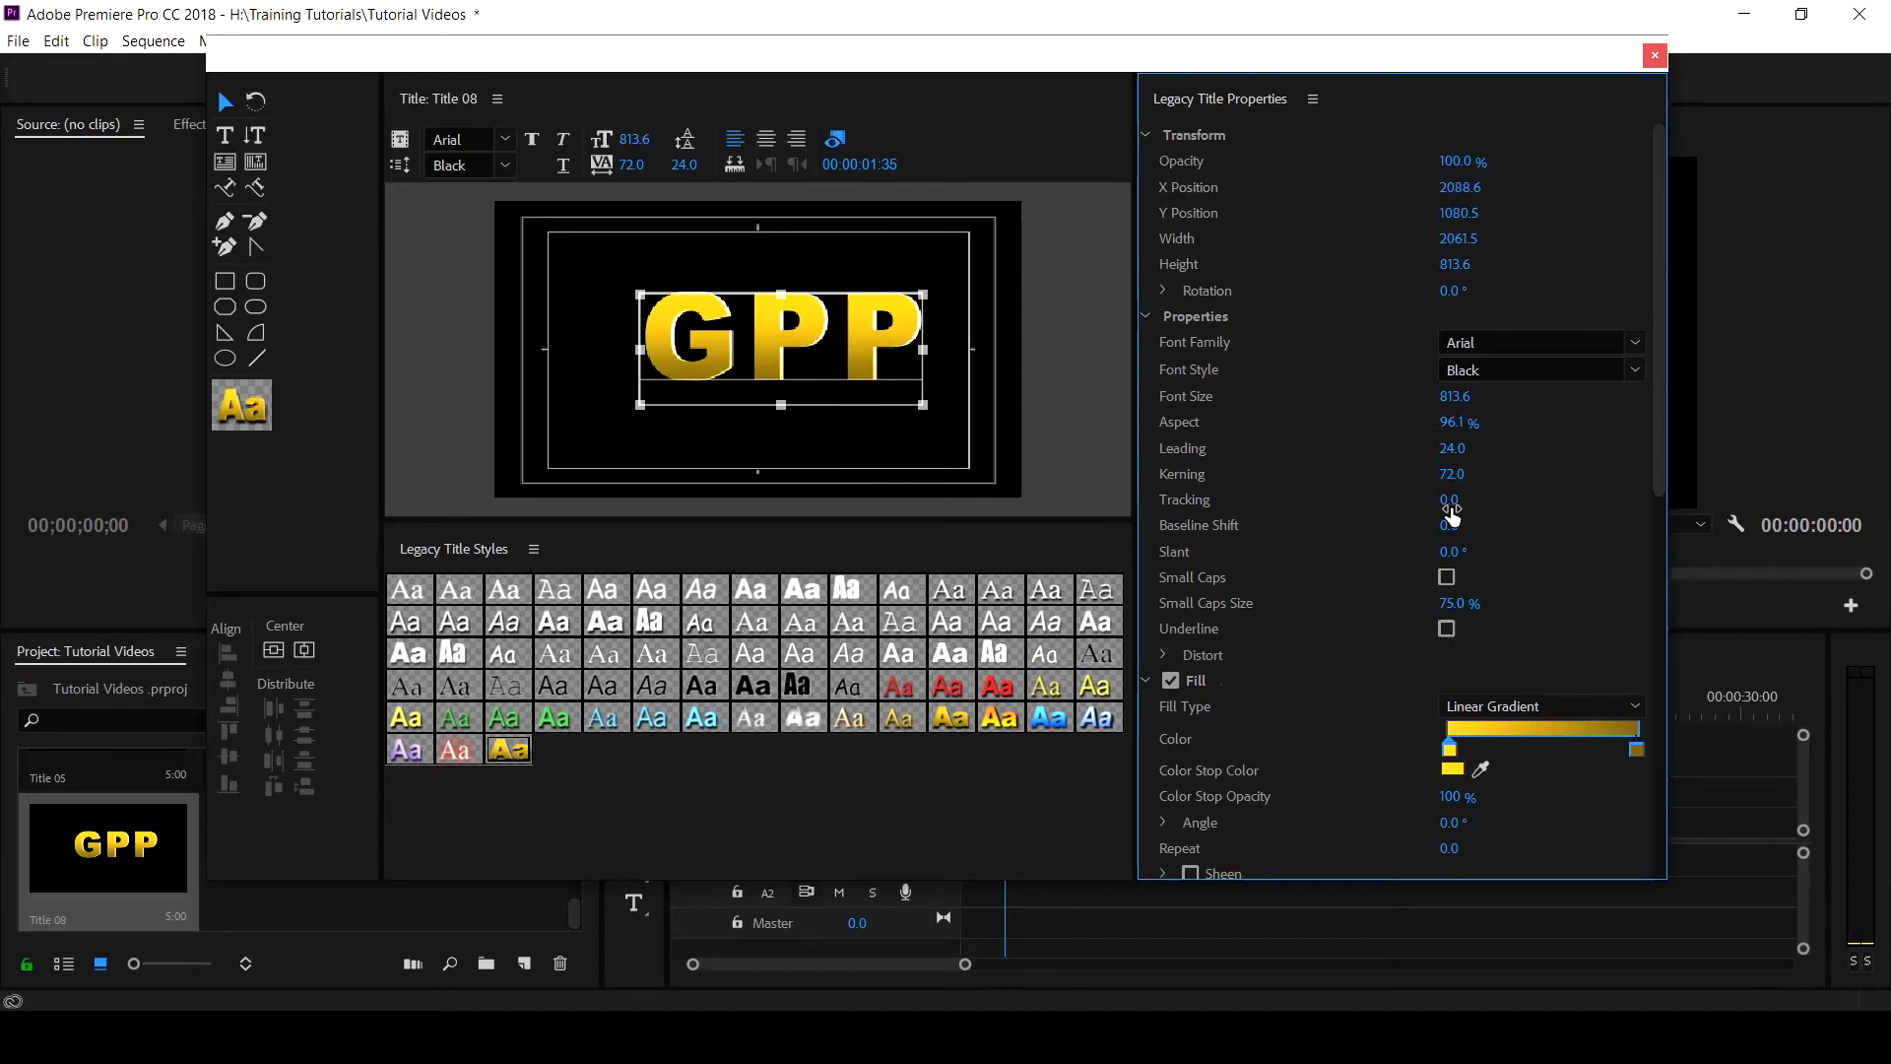
mouse_move(1446, 502)
left_mouse_down()
mouse_move(1492, 502)
mouse_move(1415, 499)
left_mouse_up()
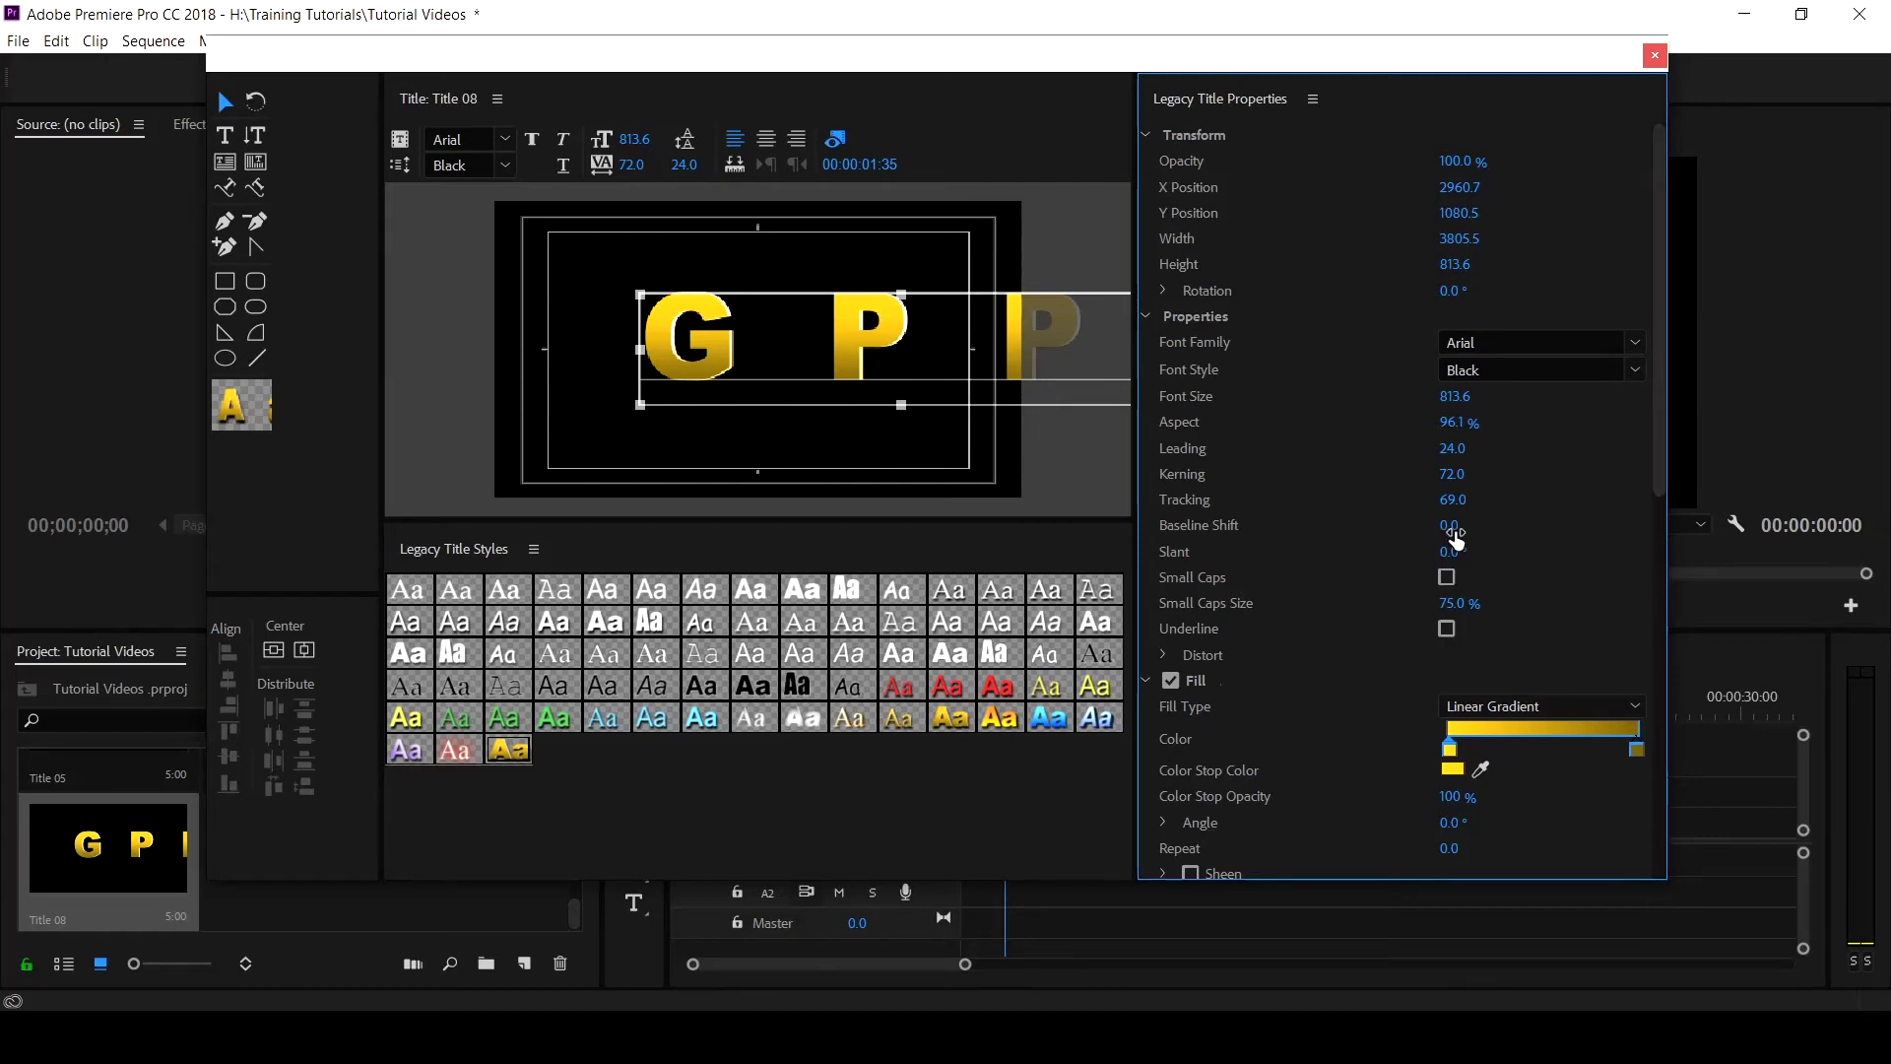
mouse_move(1448, 525)
left_mouse_down()
mouse_move(1418, 525)
mouse_move(1436, 524)
left_mouse_up()
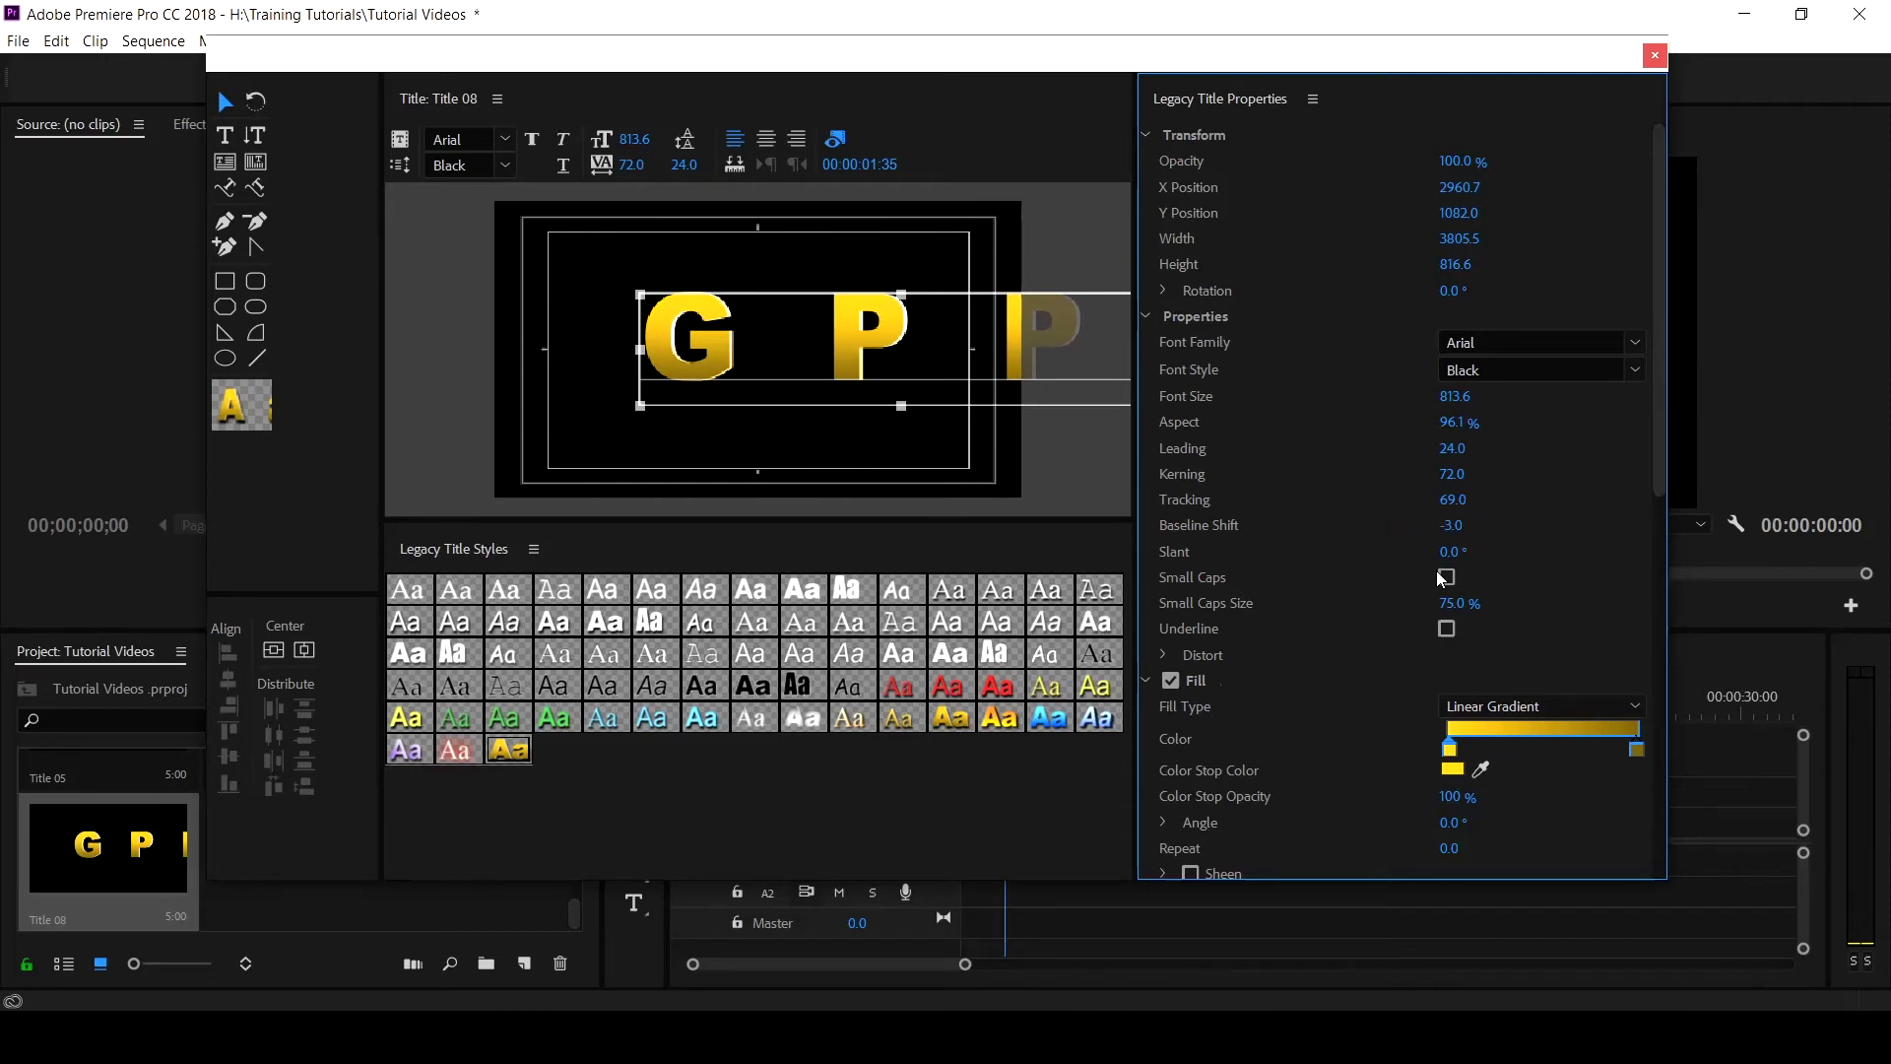
Try slanting the GPP letters and reset the slant to 0°.
mouse_move(1446, 552)
left_mouse_down()
mouse_move(1489, 551)
mouse_move(1403, 551)
mouse_move(1477, 551)
mouse_move(1443, 549)
left_mouse_up()
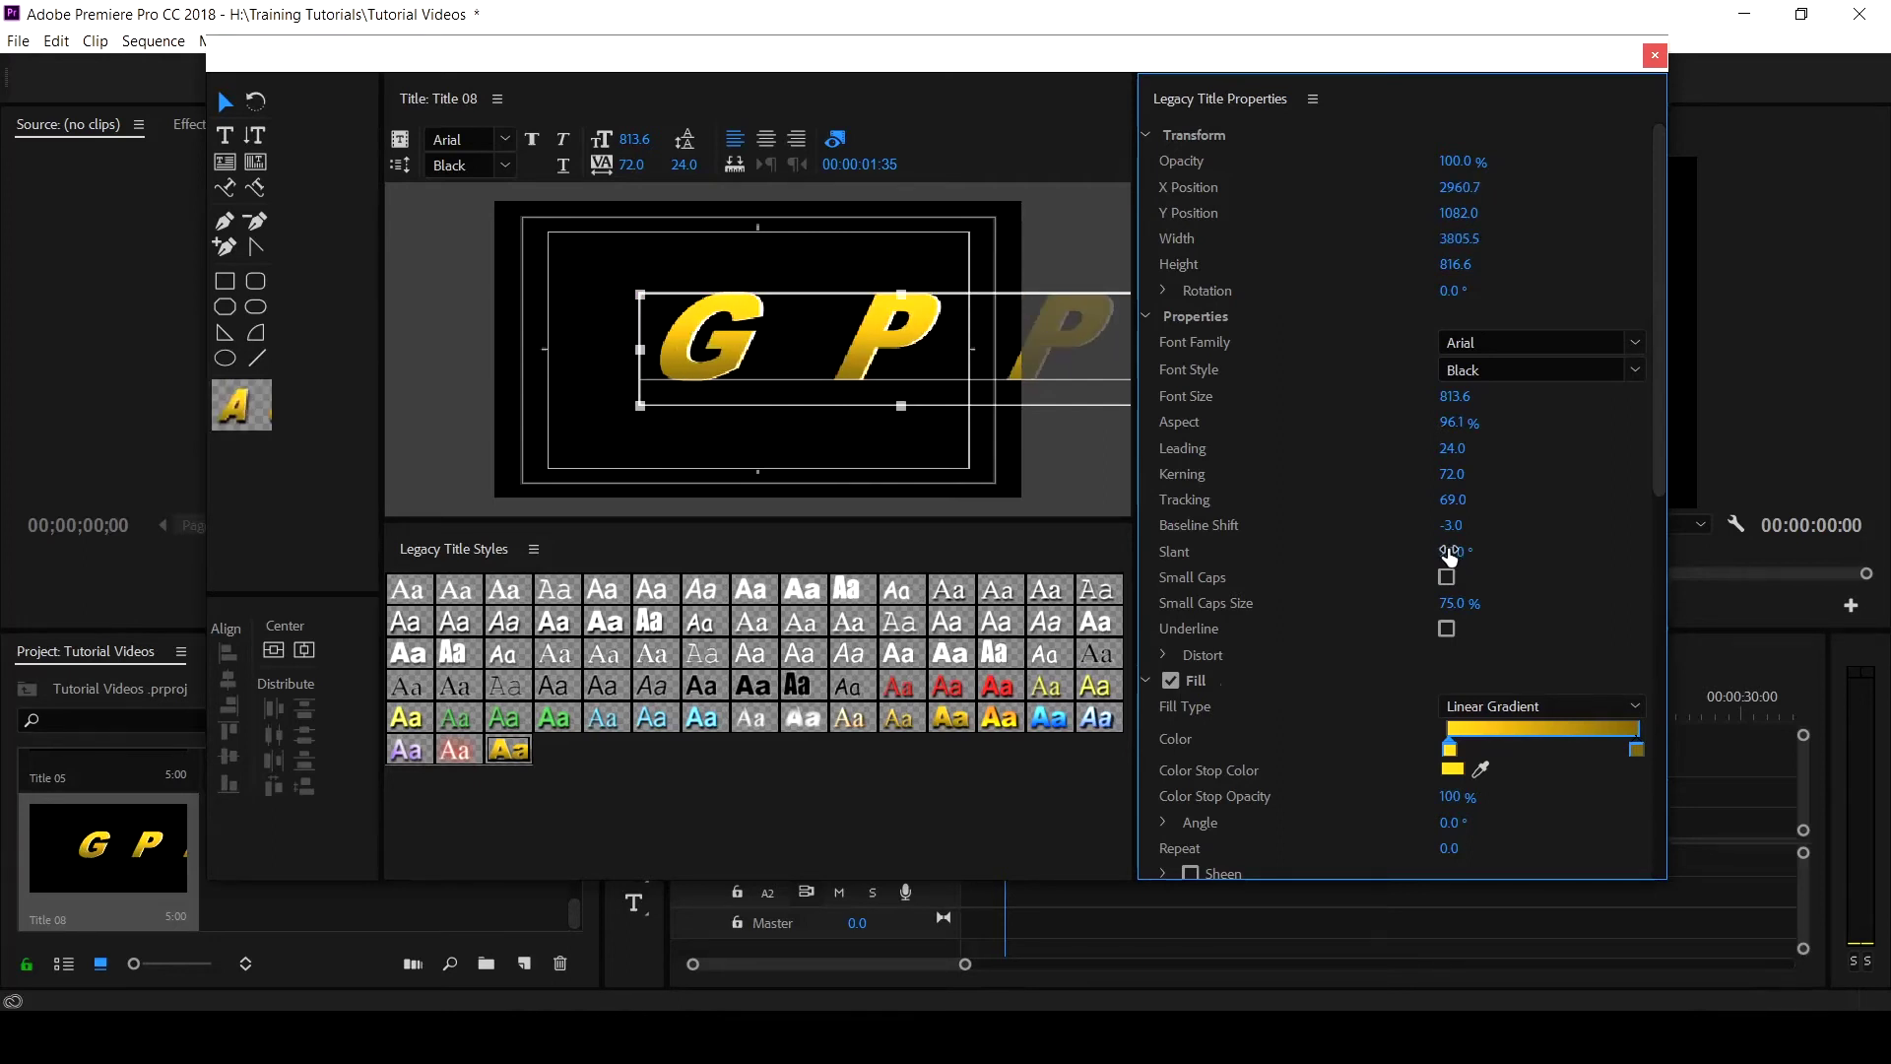
left_click(1443, 549)
type("0")
key("Return")
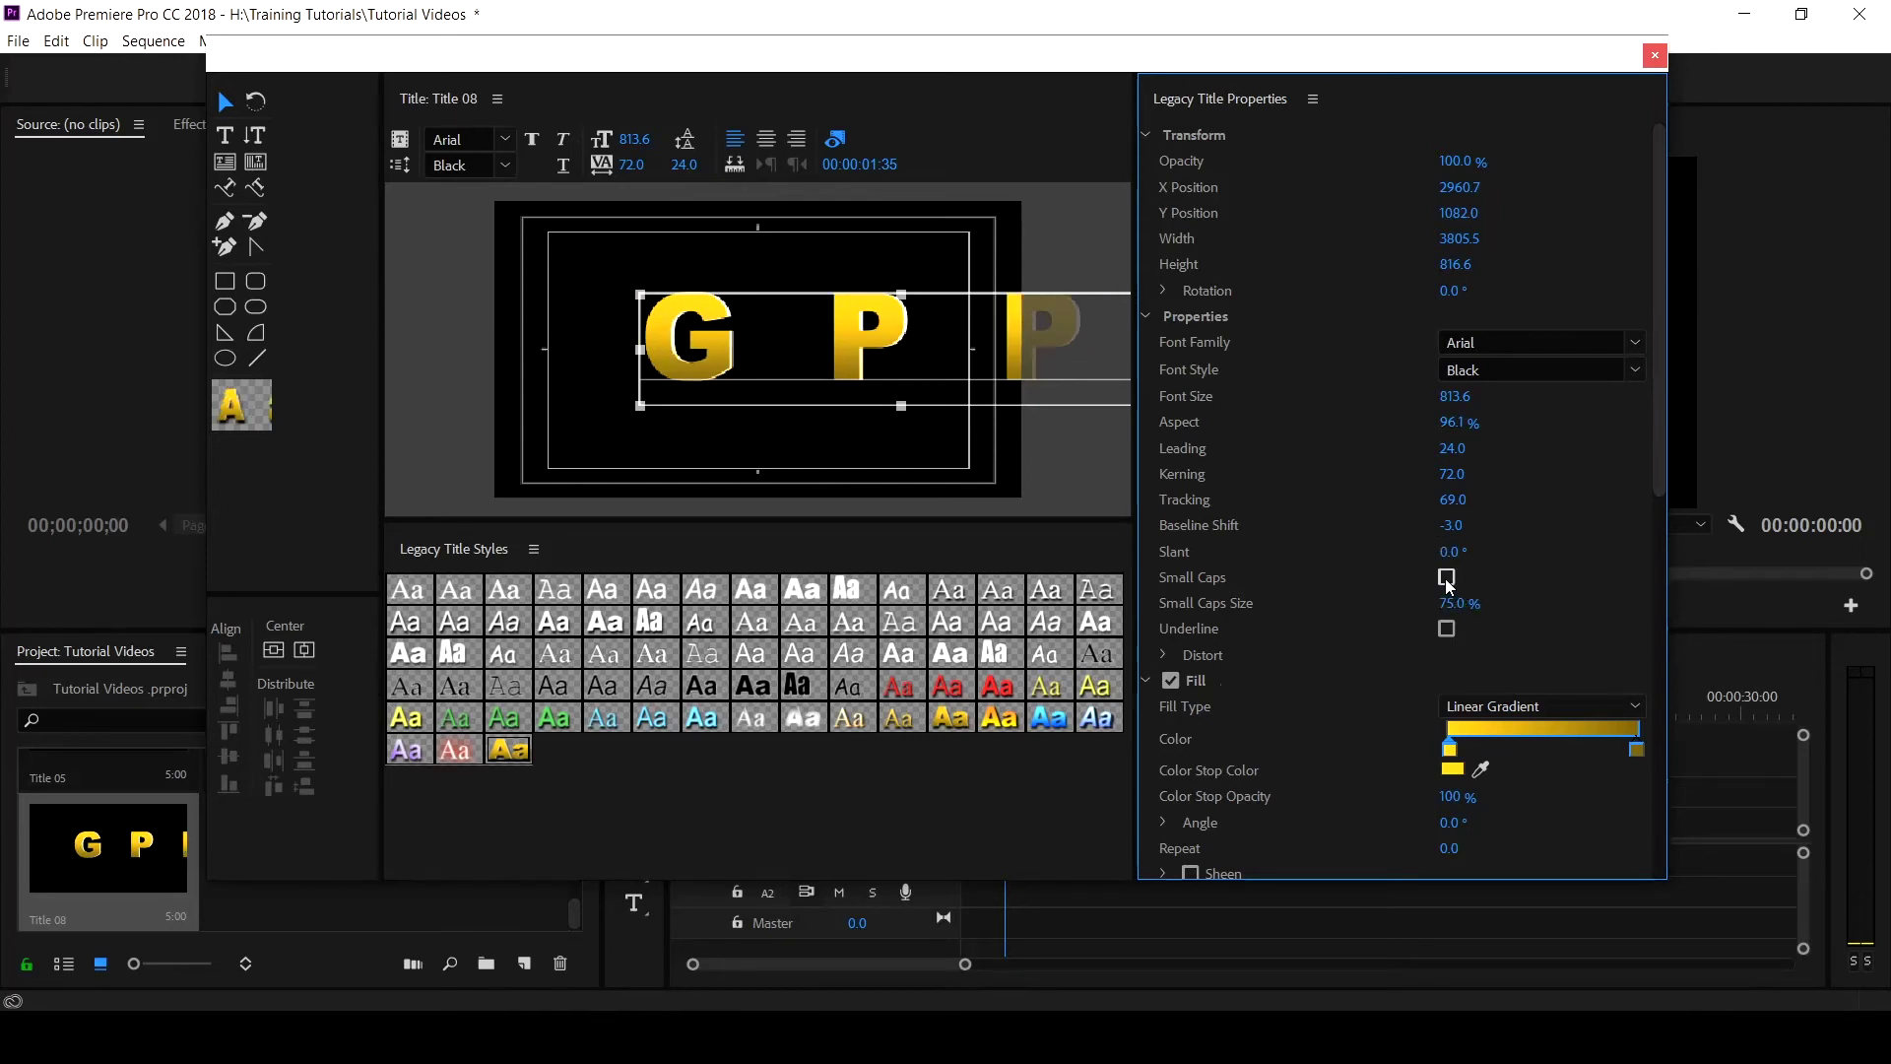
Enable small caps for the GPP text and set the small caps size to 46%.
left_click(1444, 577)
left_click(1446, 578)
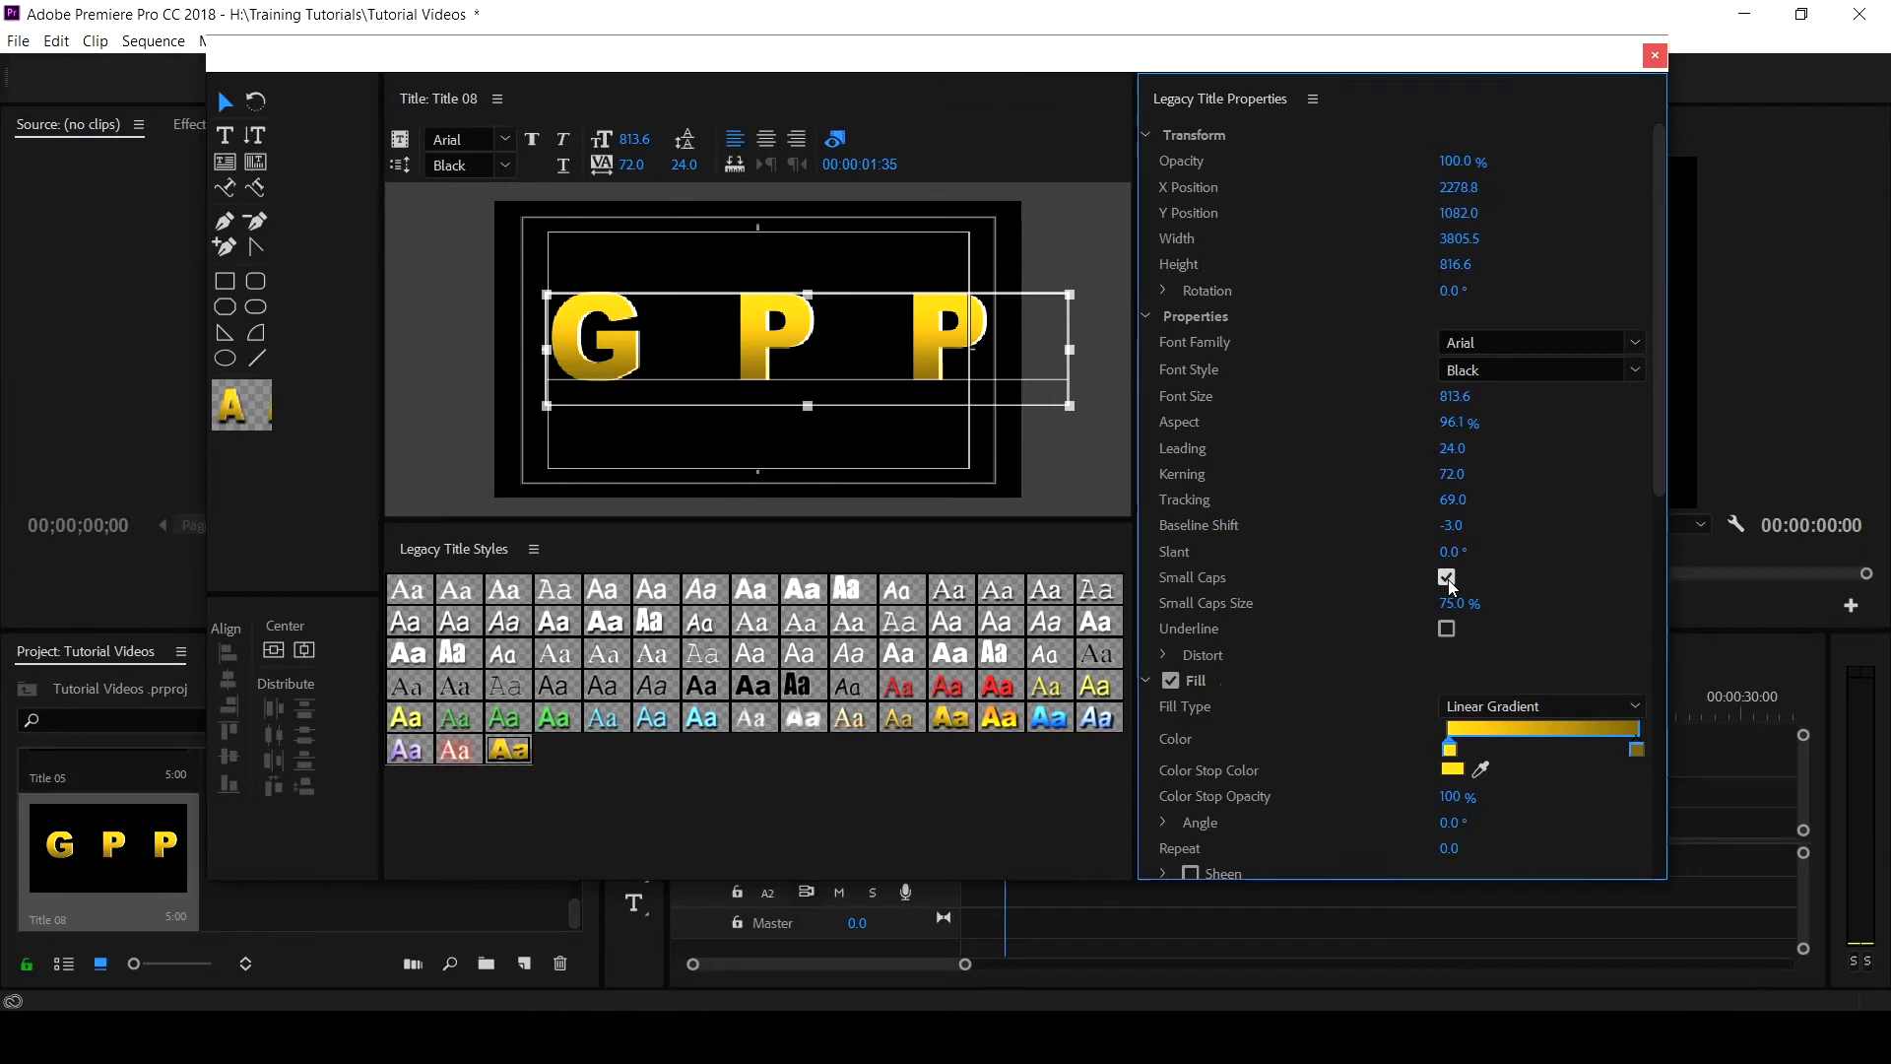
left_click(1447, 578)
left_click_drag(1462, 602, 1408, 602)
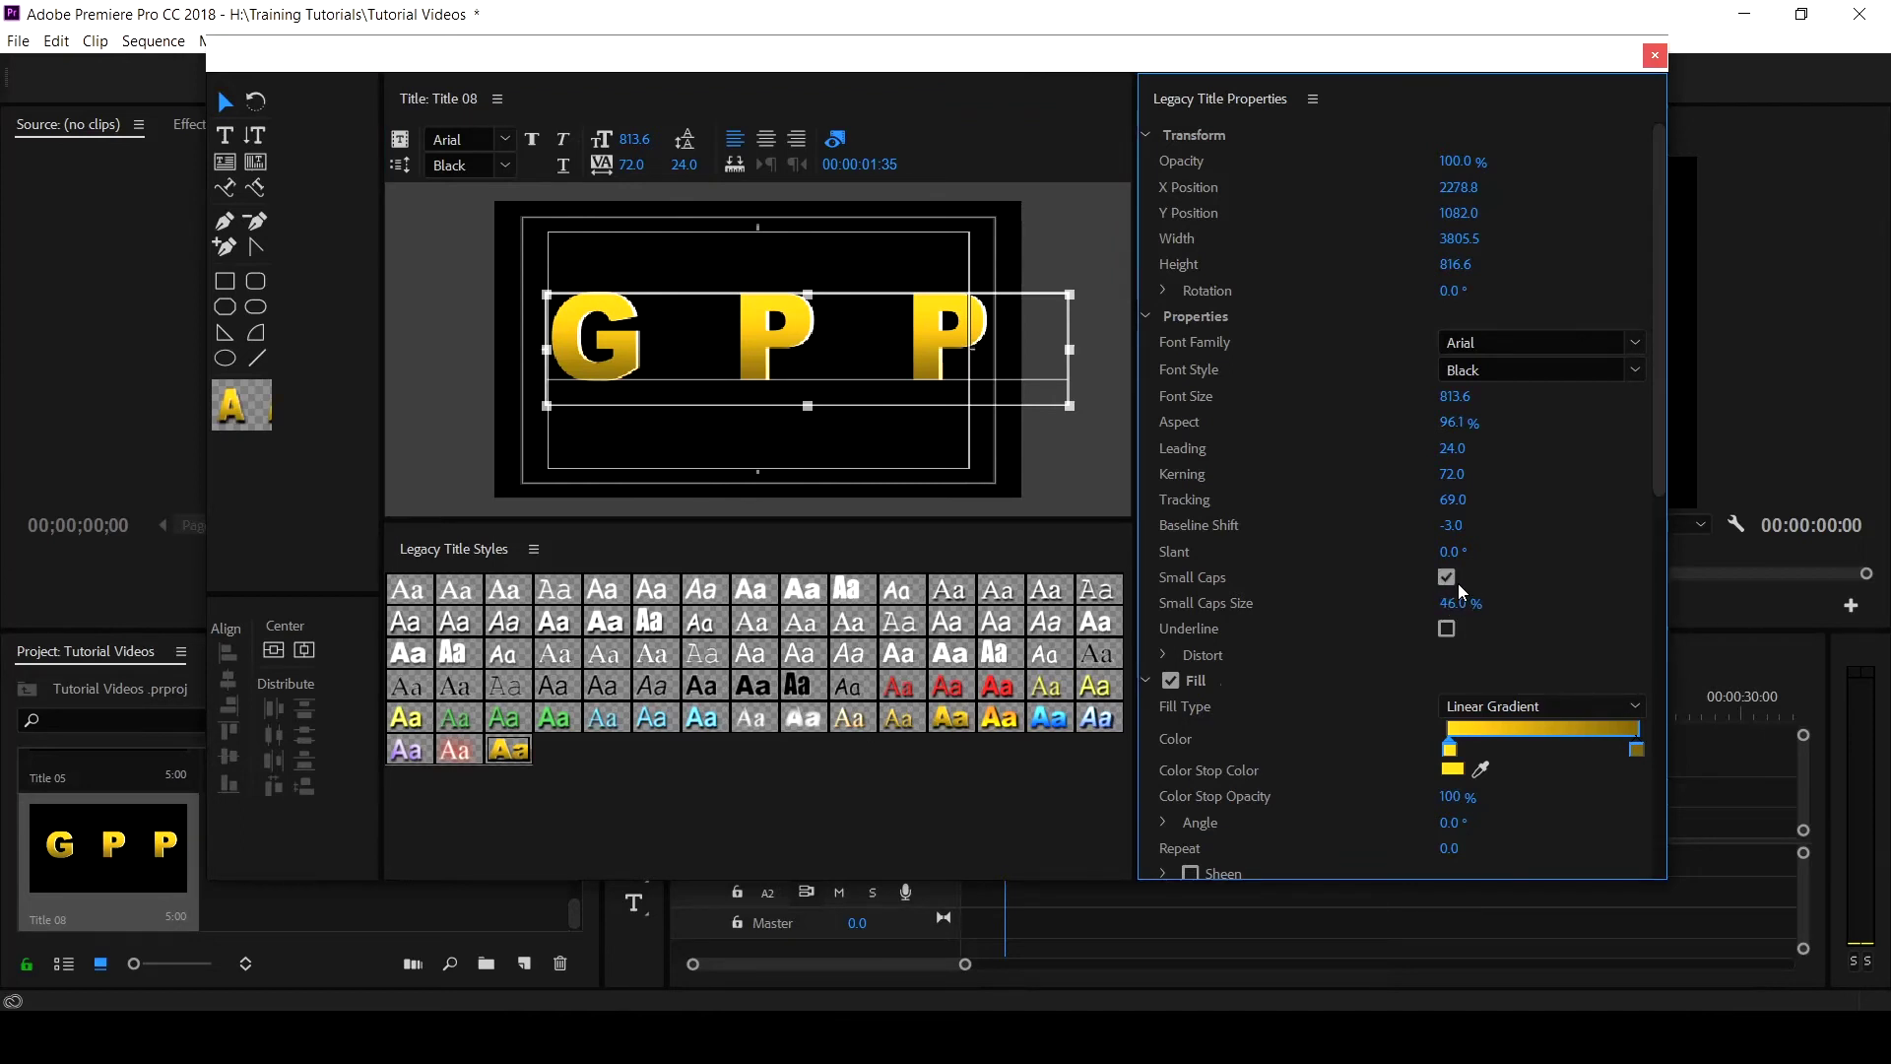
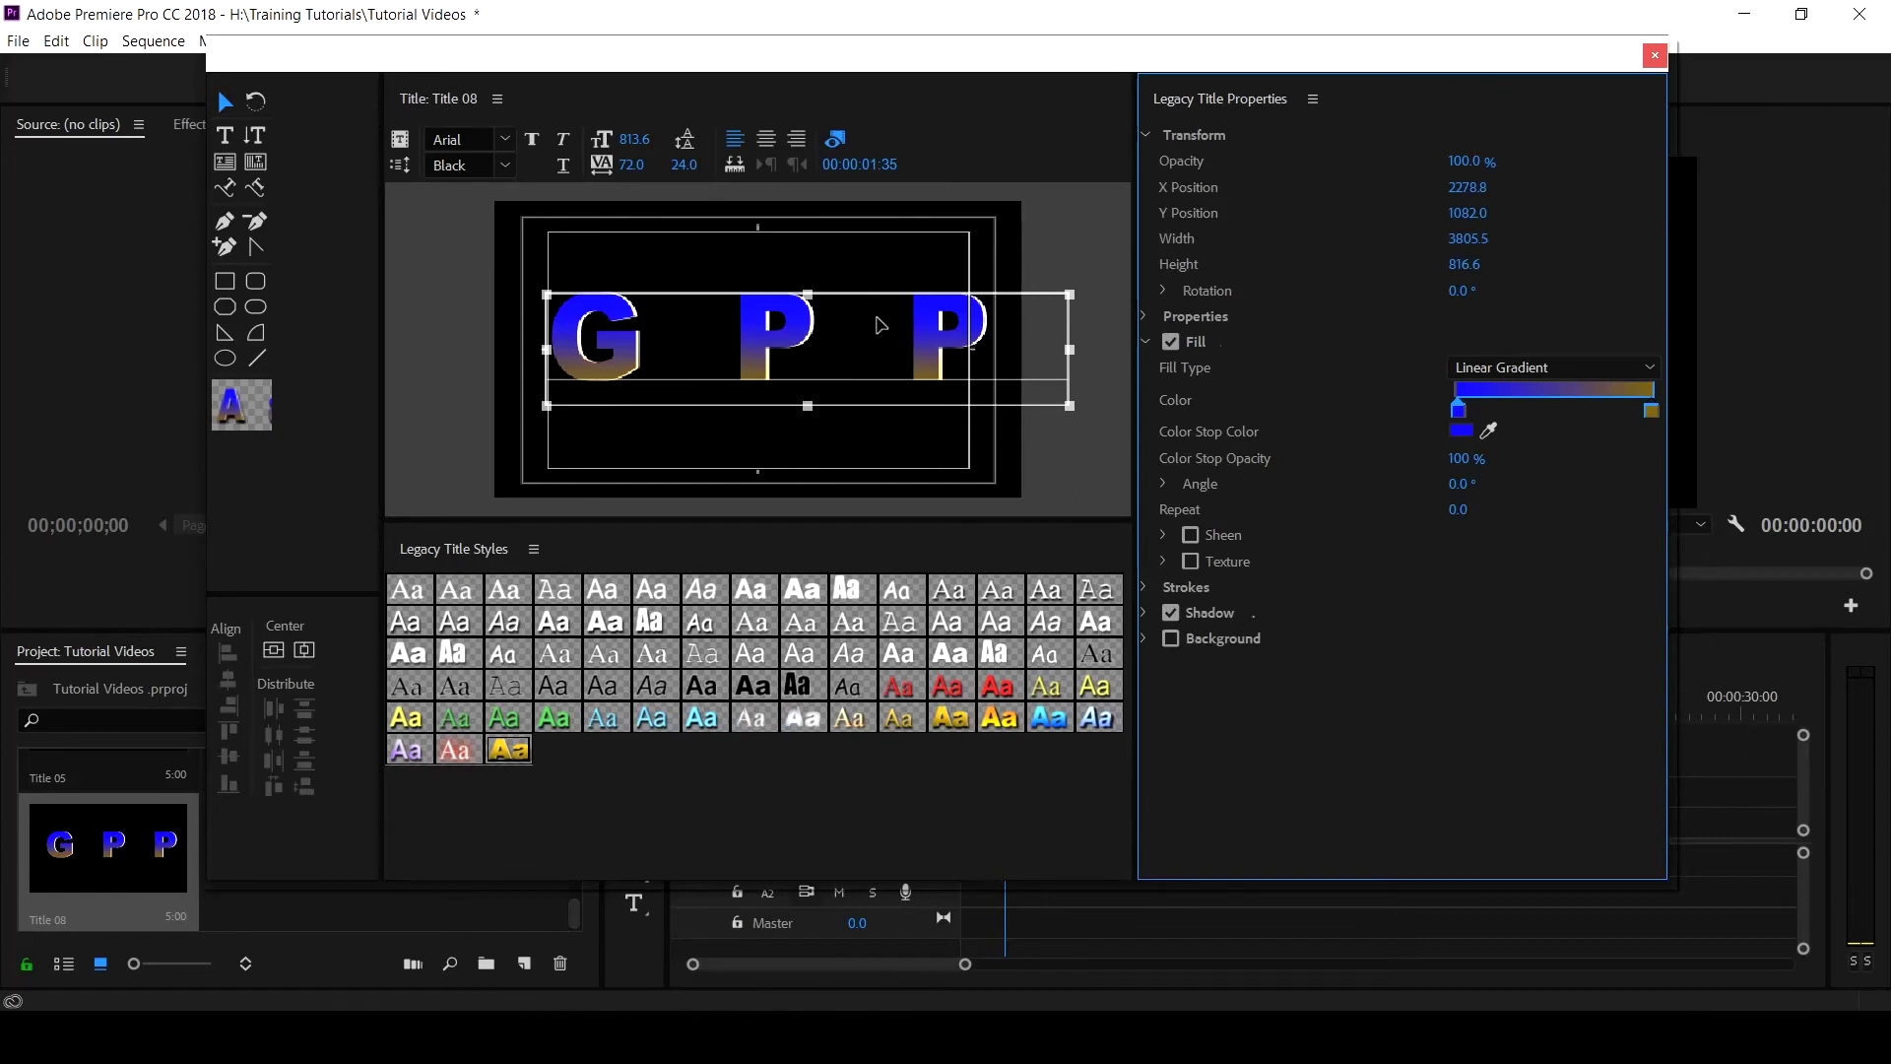
Change the end colour stop of the GPP text's linear gradient fill to orange-red.
double_click(1652, 409)
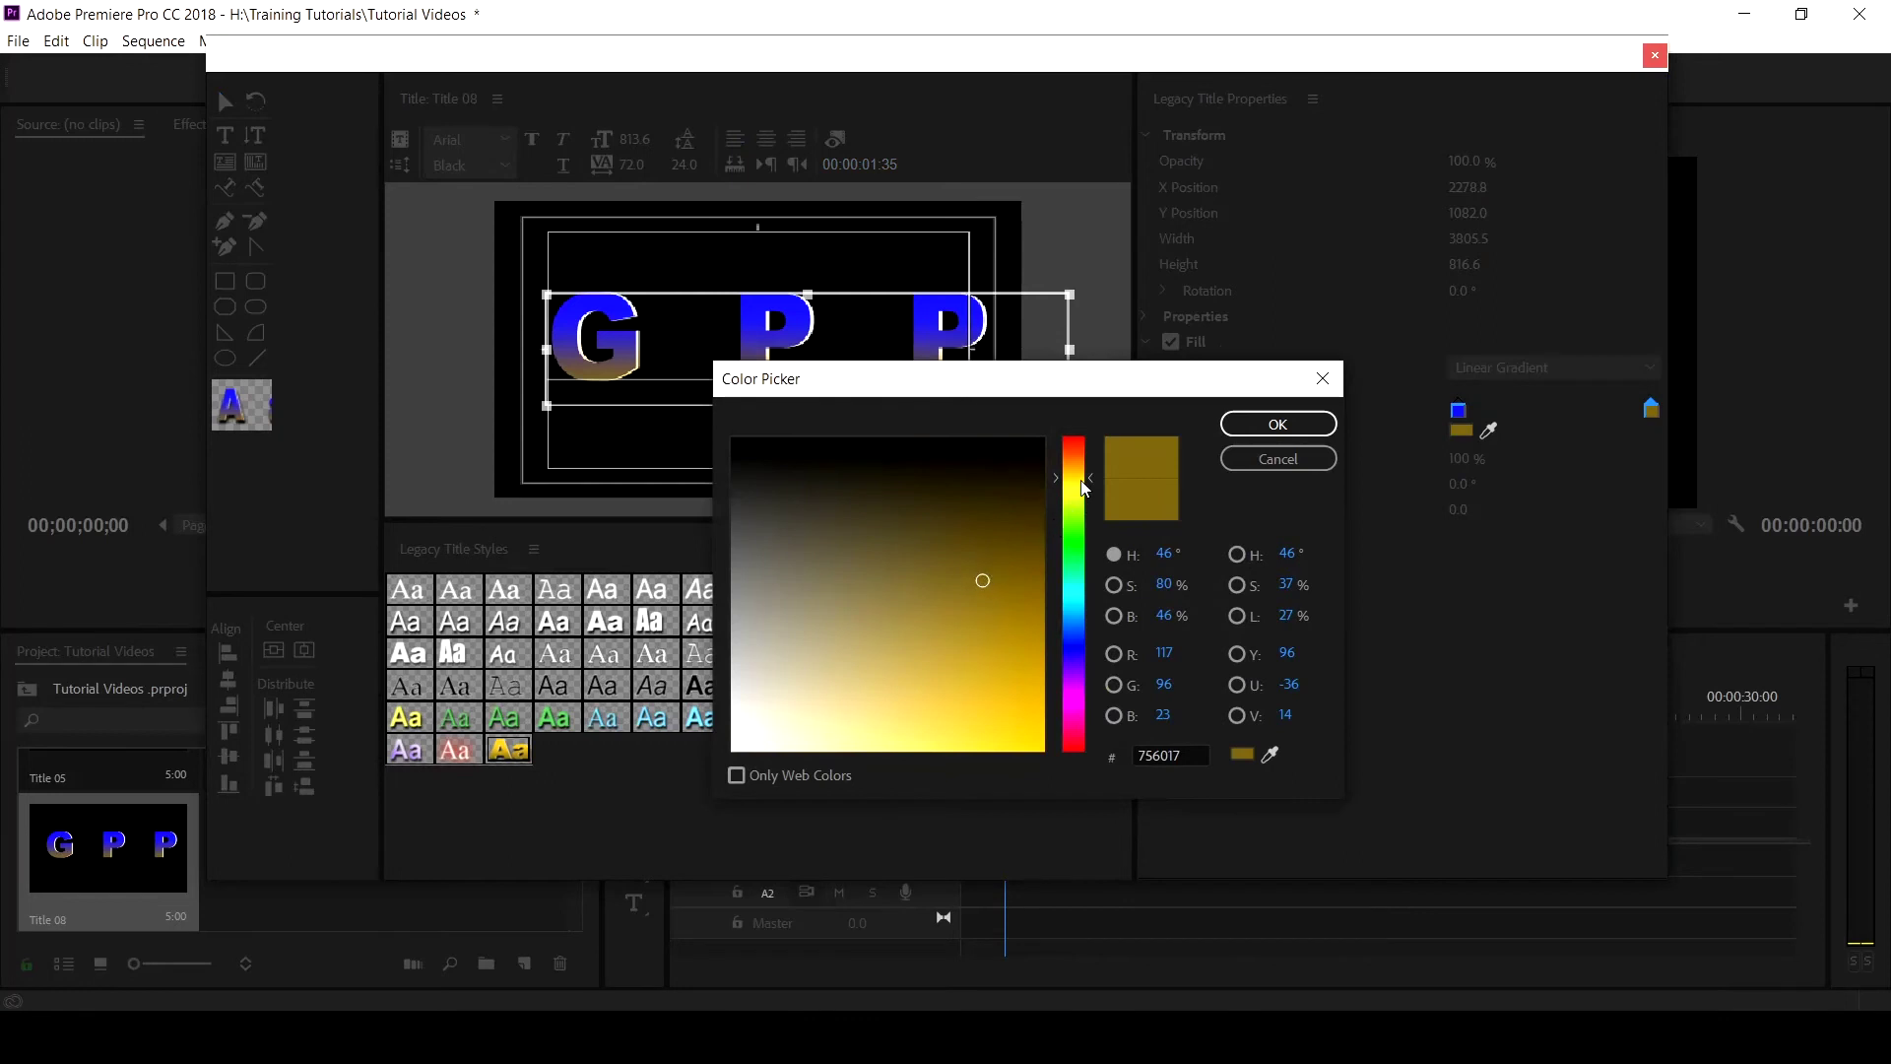
left_click(1084, 449)
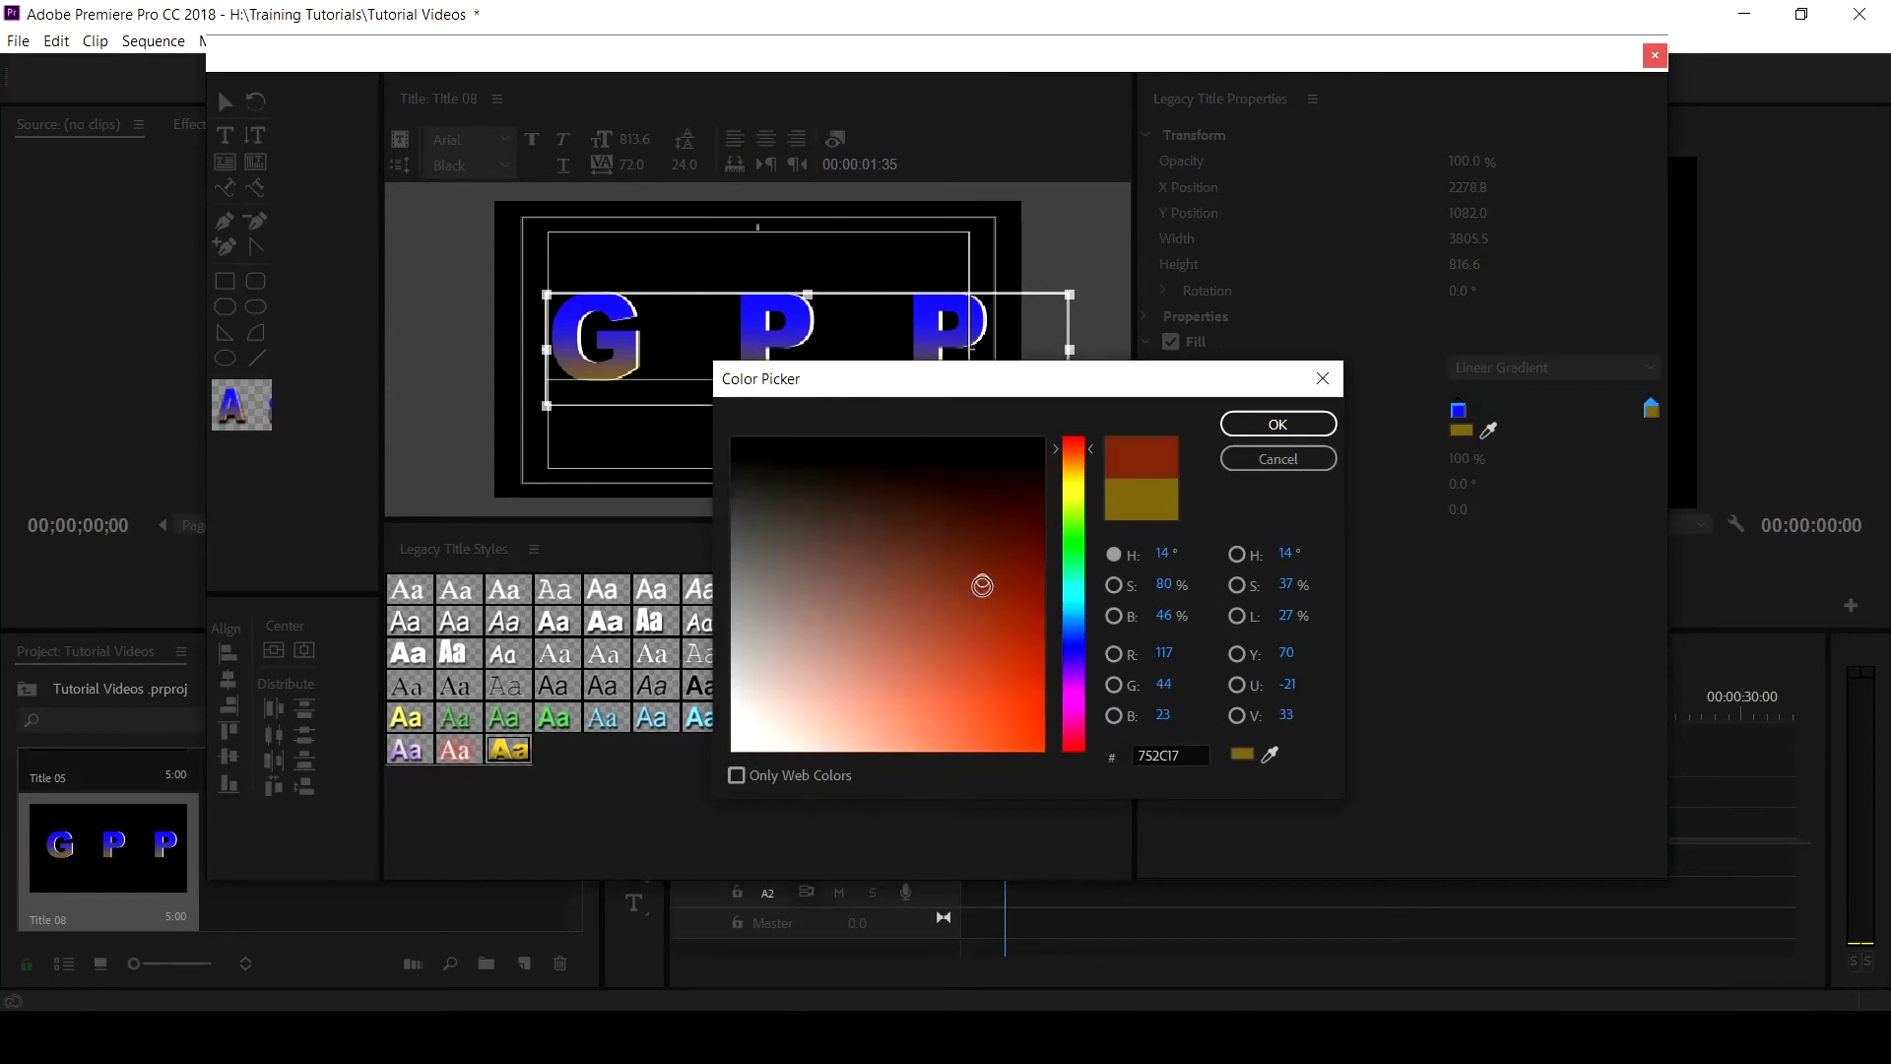
left_click_drag(995, 680, 1005, 721)
left_click(1271, 423)
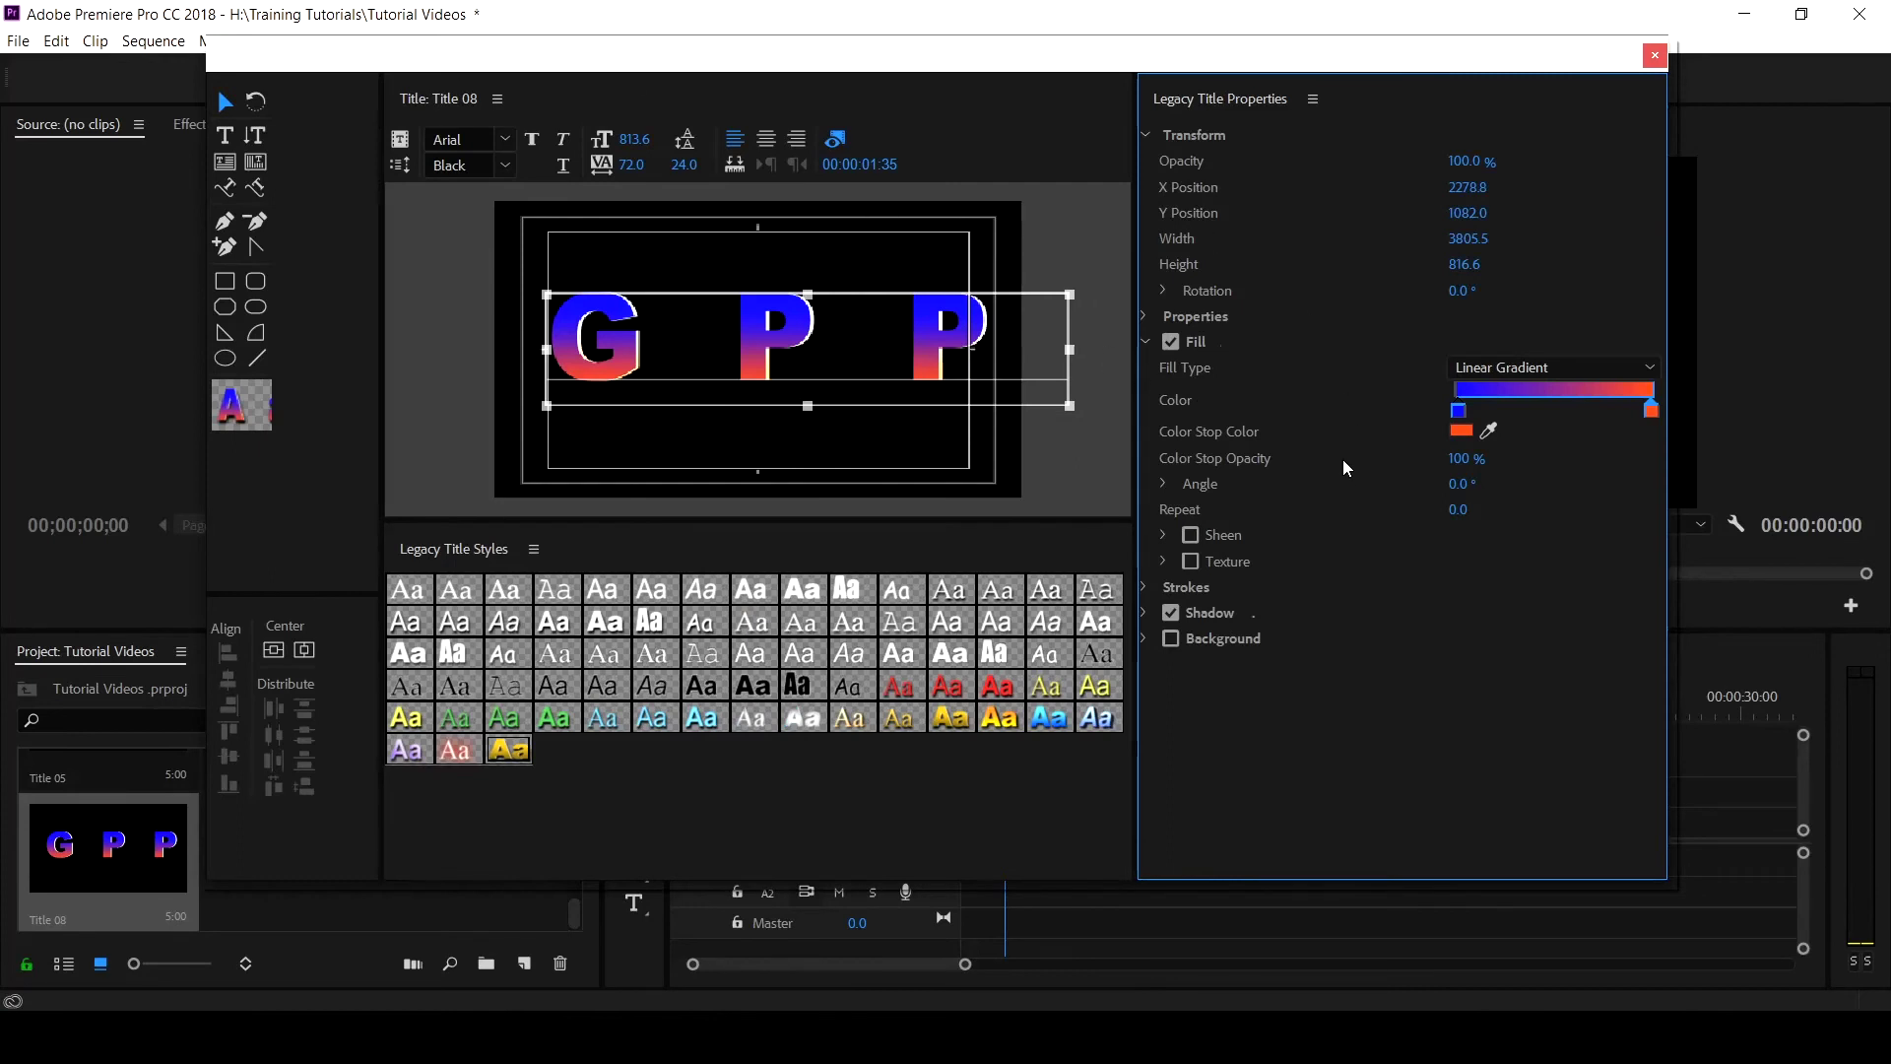
Try a Solid fill on the GPP text and change the fill type to Radial Gradient.
left_click(1532, 370)
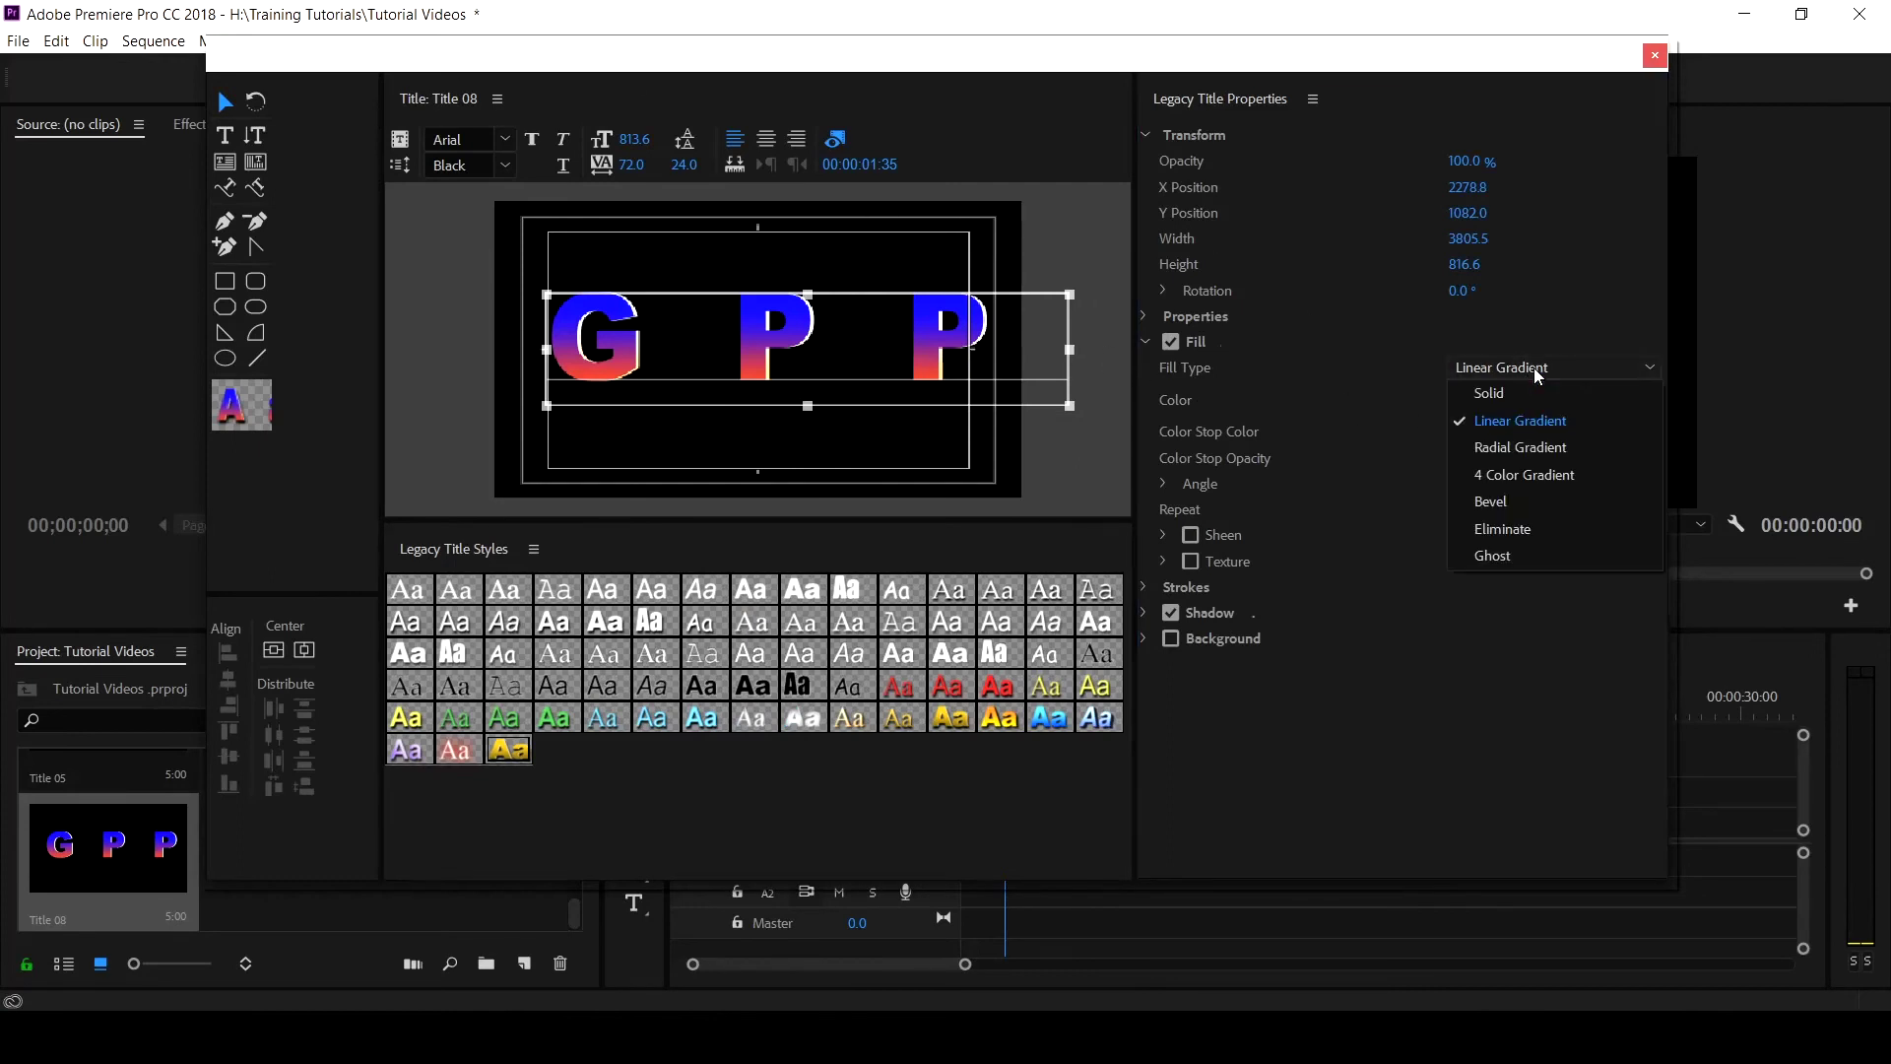
left_click(1491, 396)
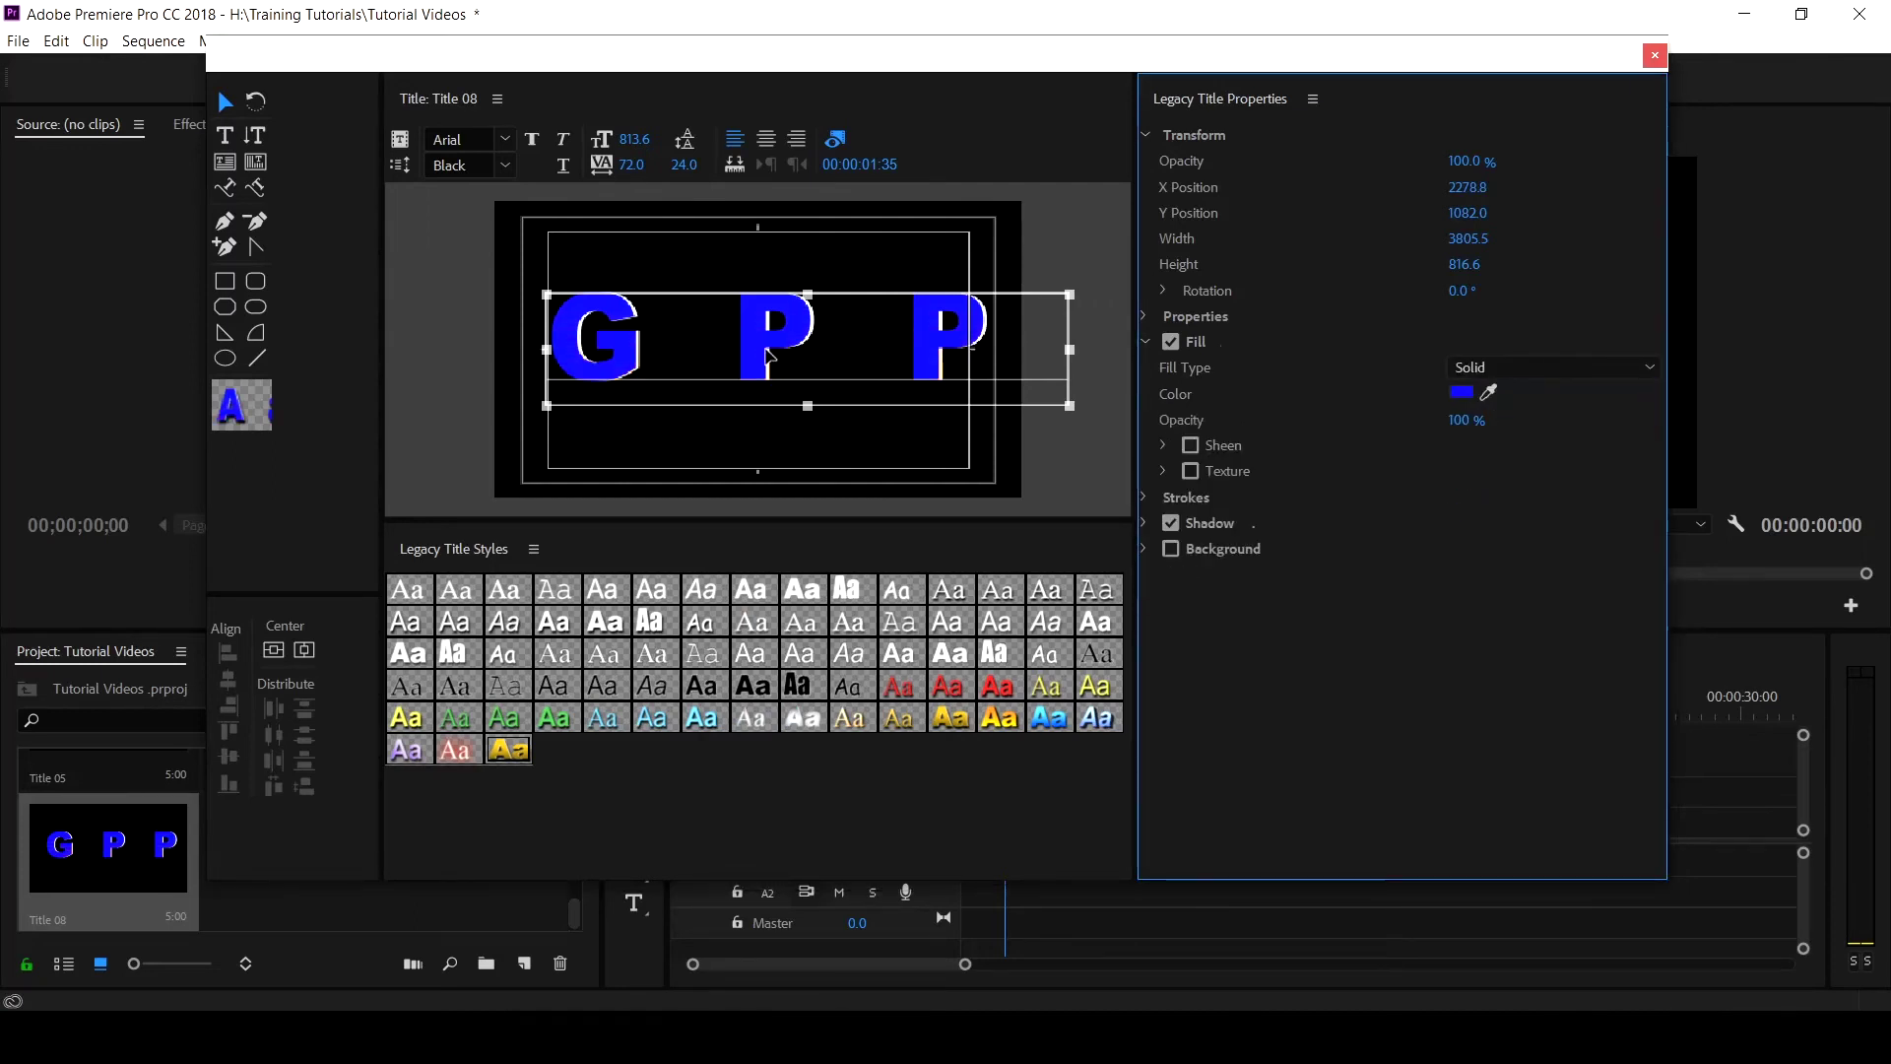
left_click(1501, 367)
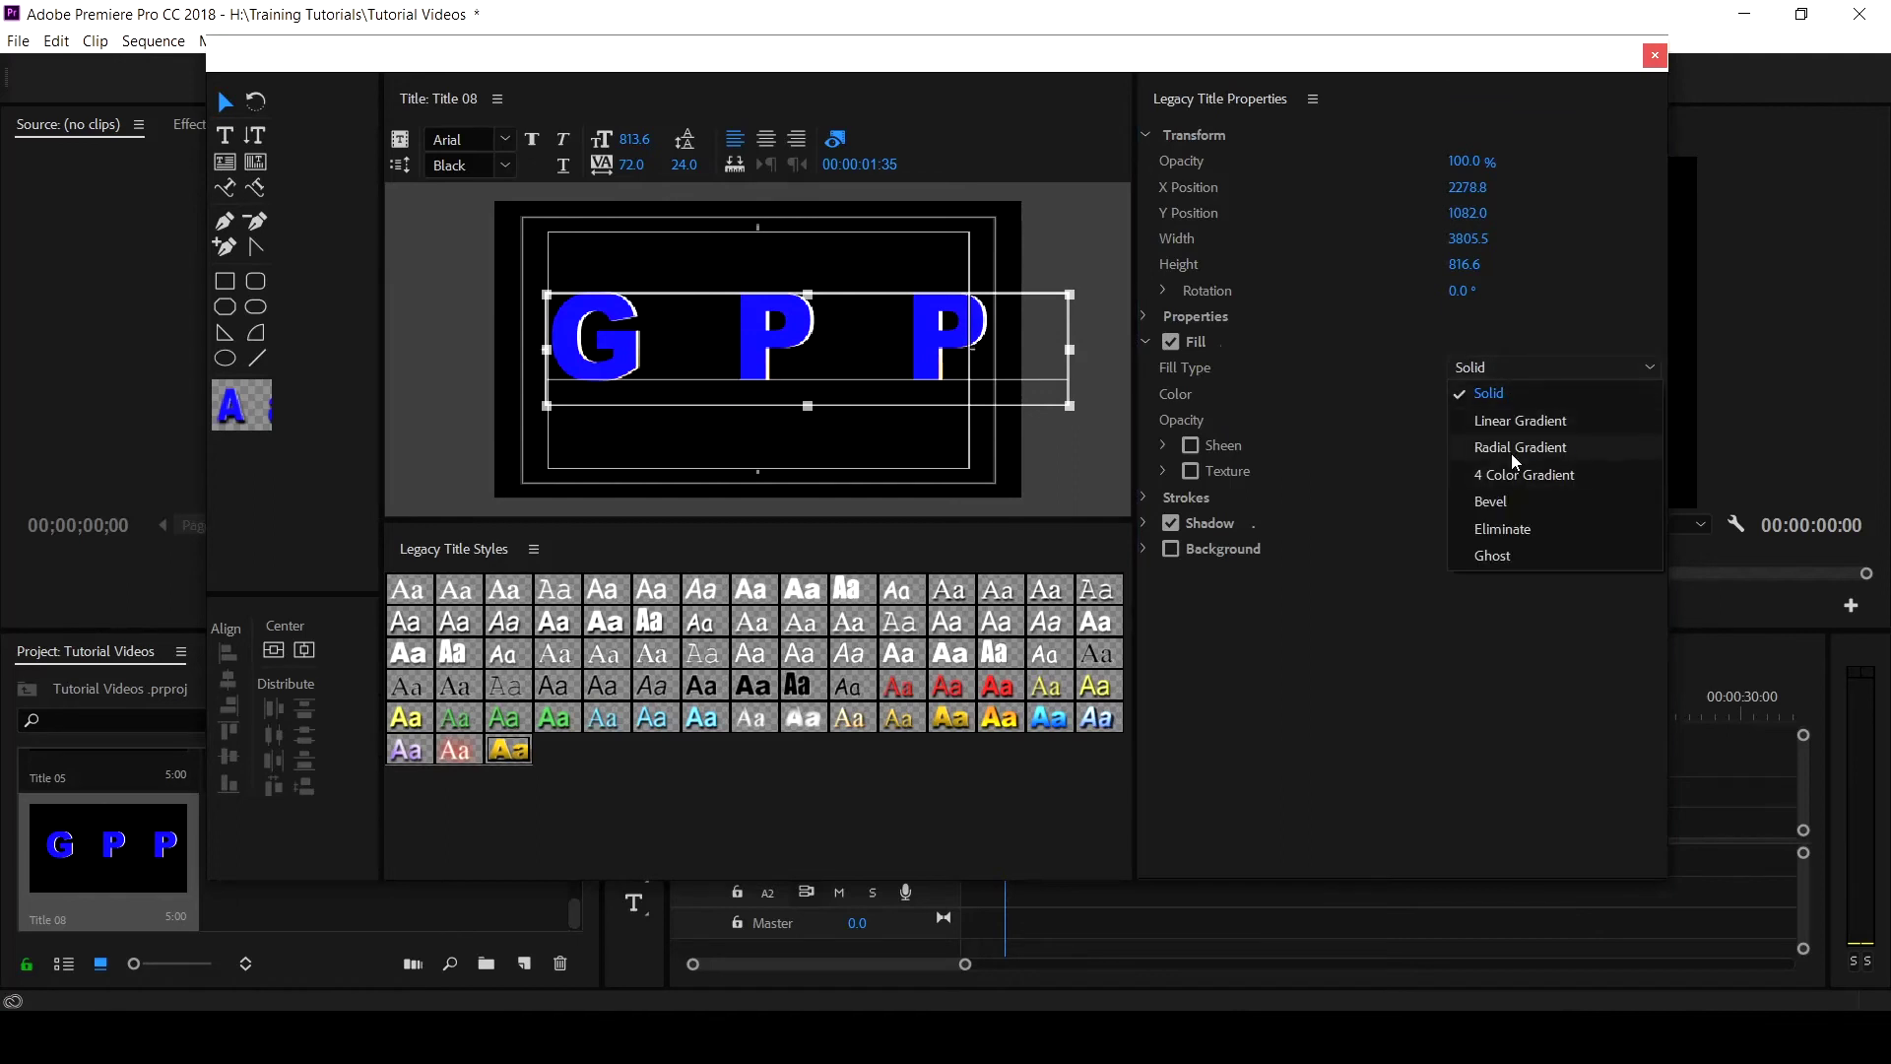
left_click(1514, 448)
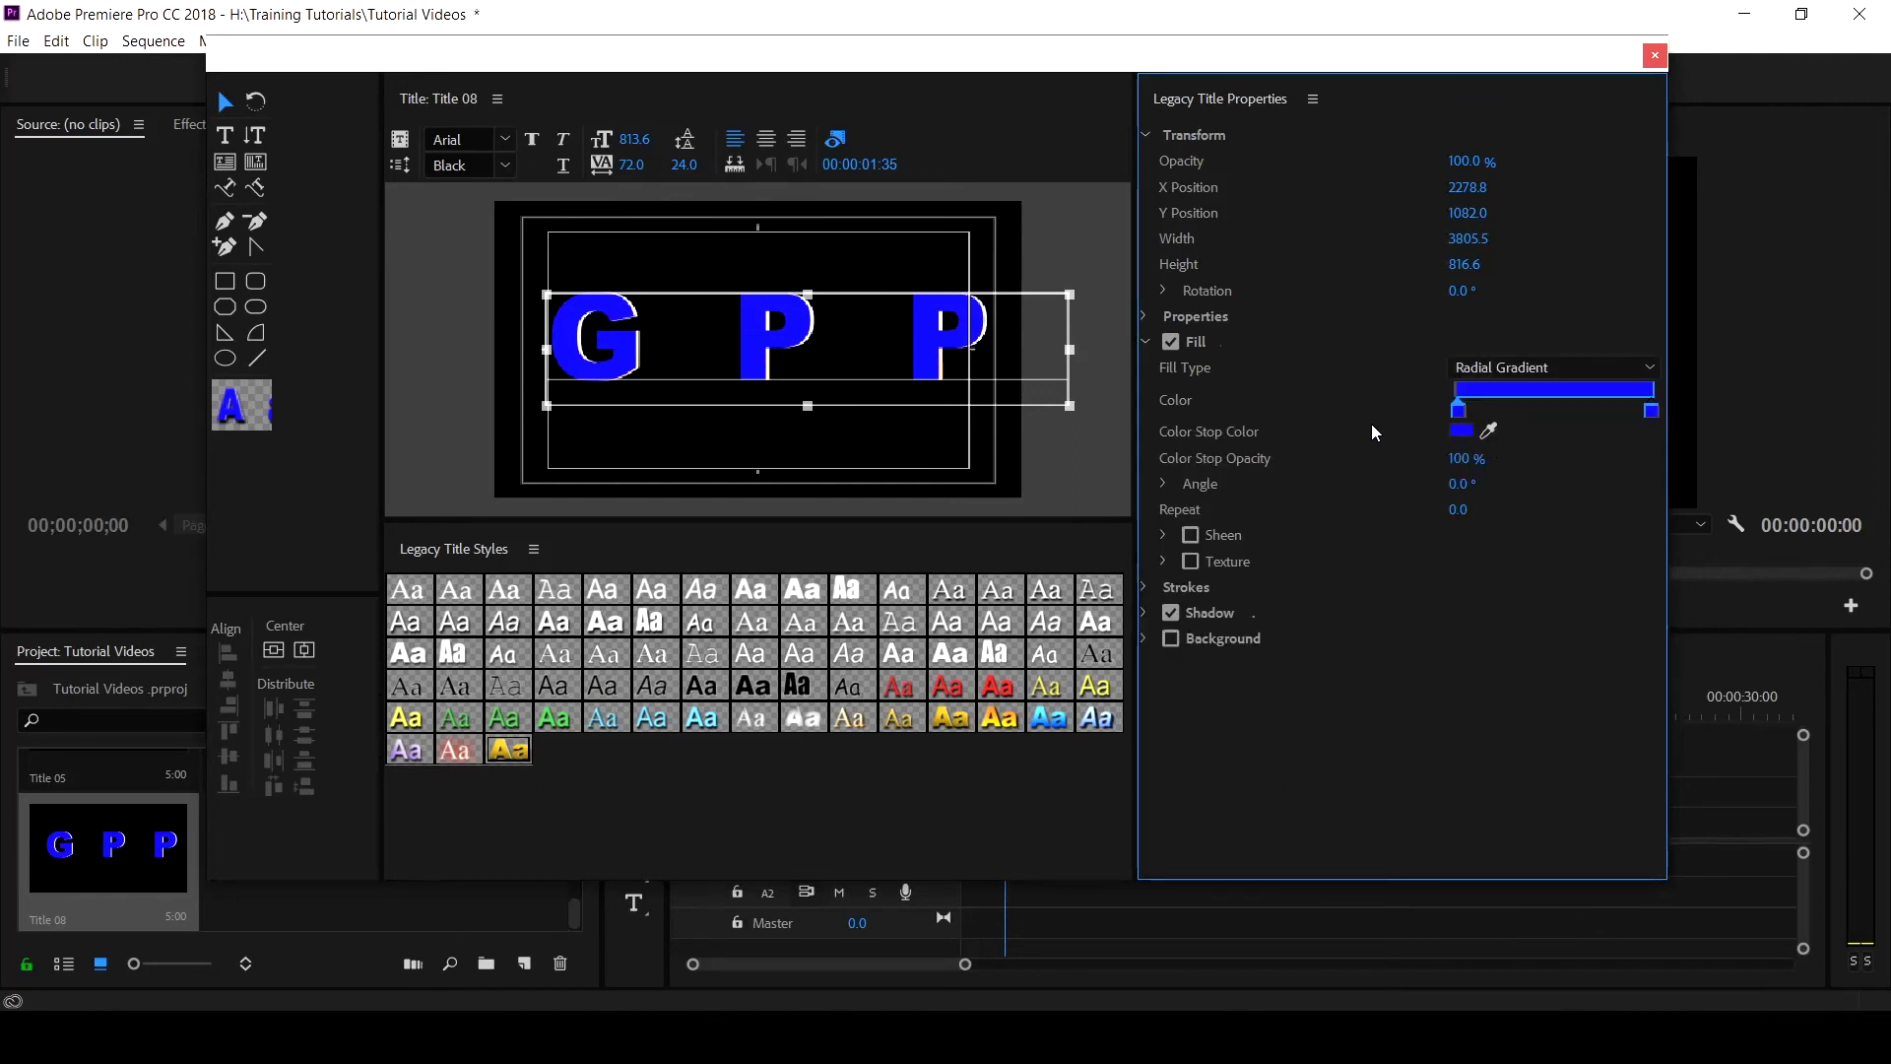
Change the radial gradient's start colour stop to bright green.
left_click(1462, 430)
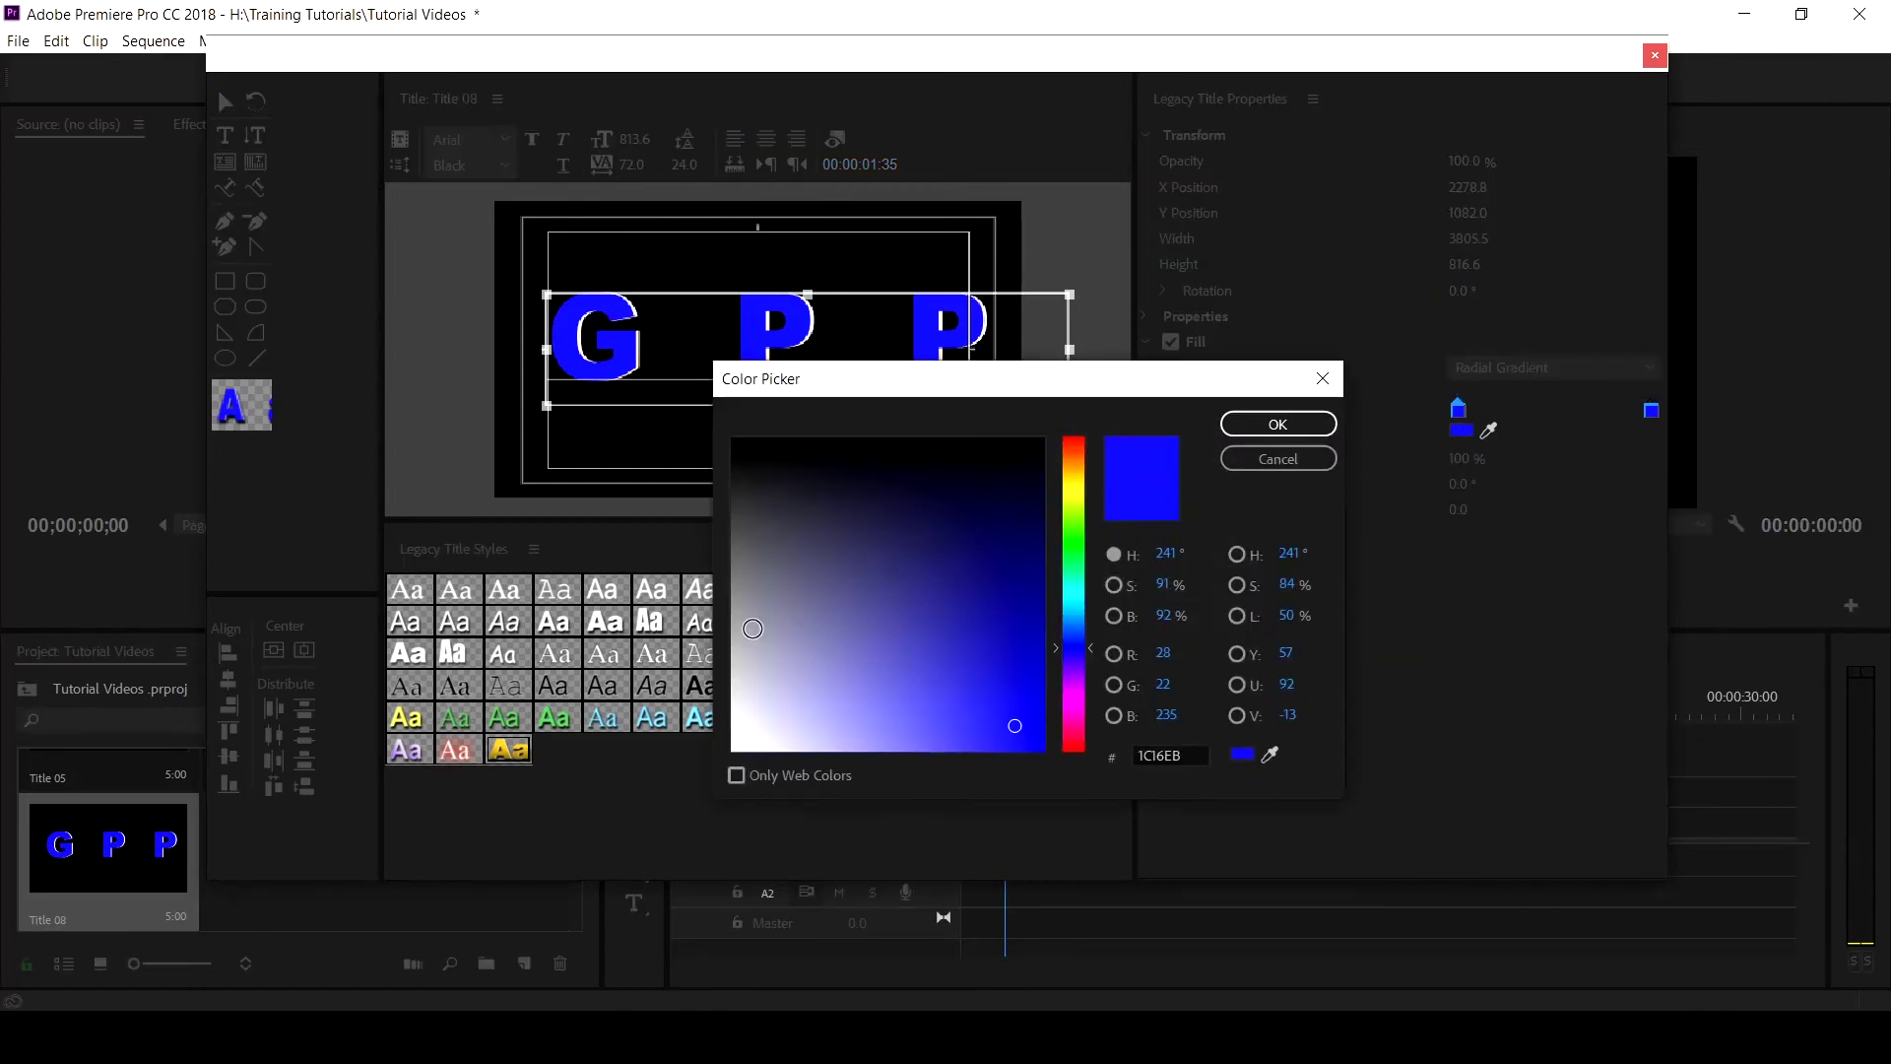
left_click(1074, 523)
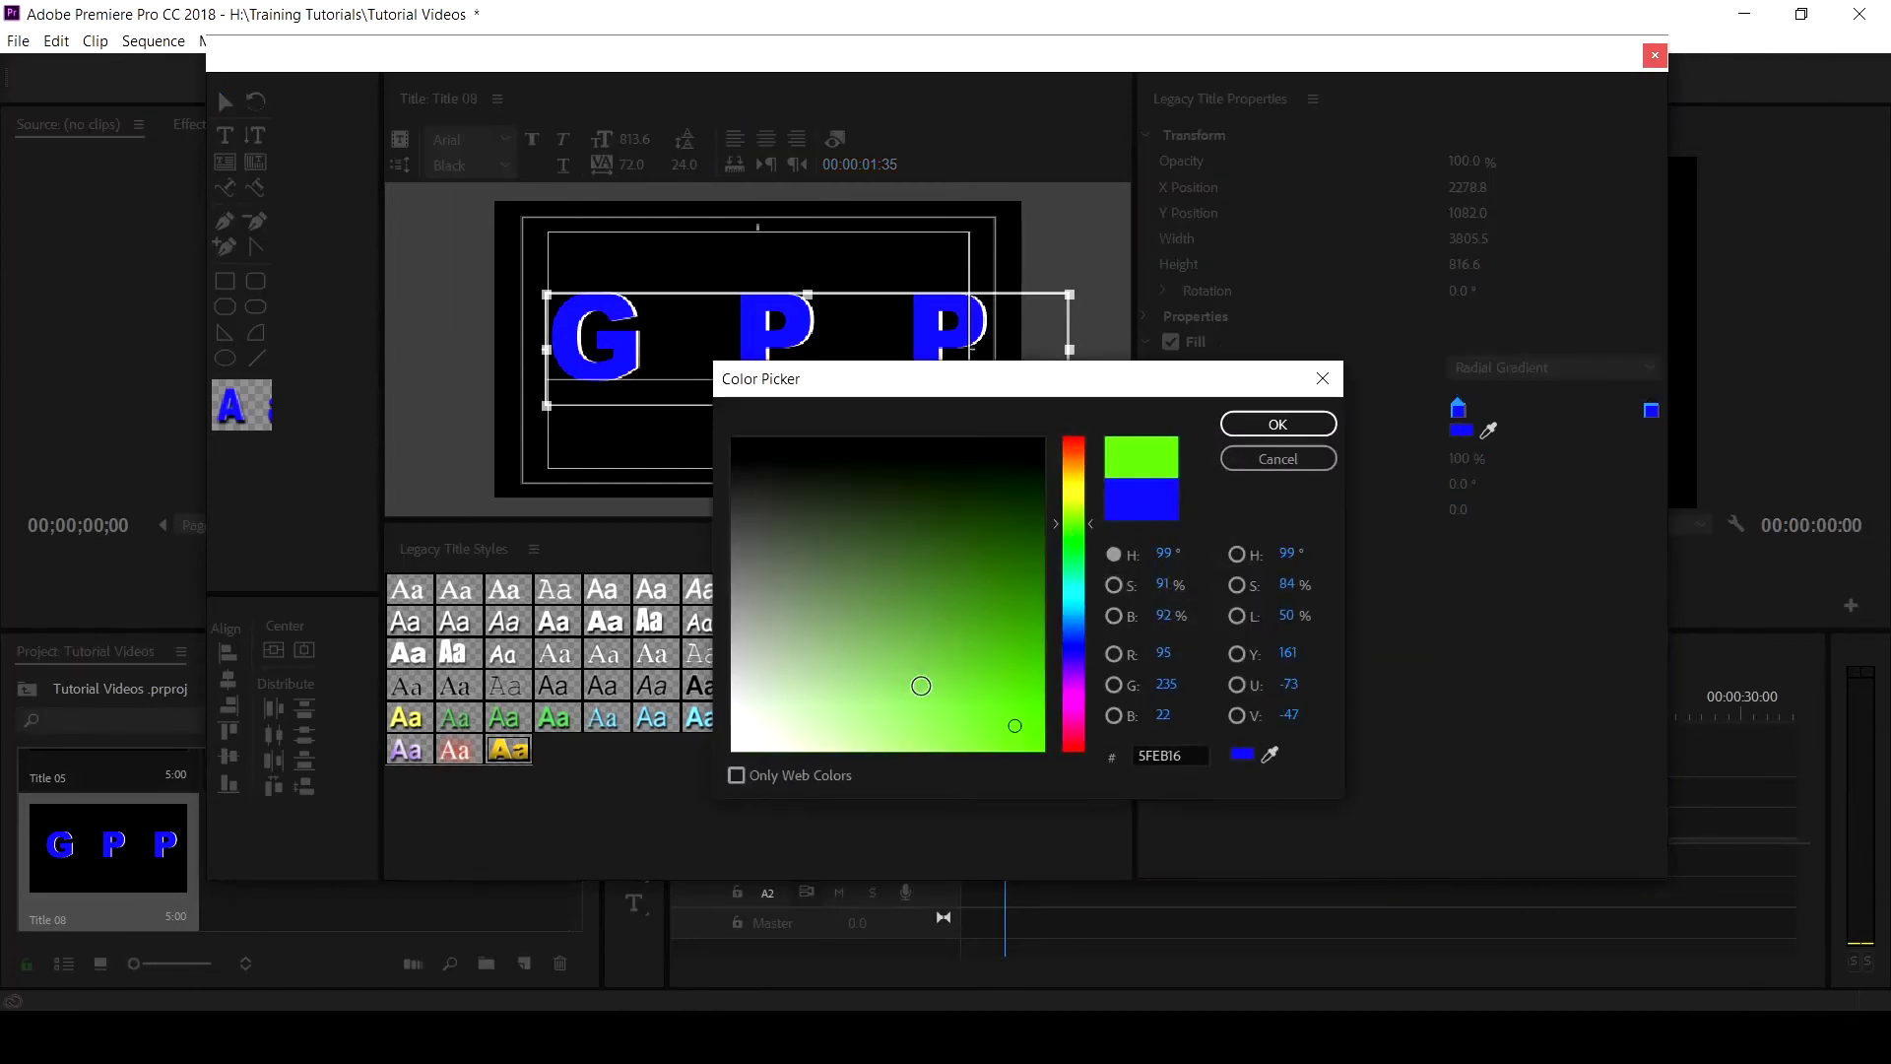
mouse_move(919, 684)
left_mouse_down()
mouse_move(1008, 718)
mouse_move(1004, 681)
left_mouse_up()
left_click(1245, 432)
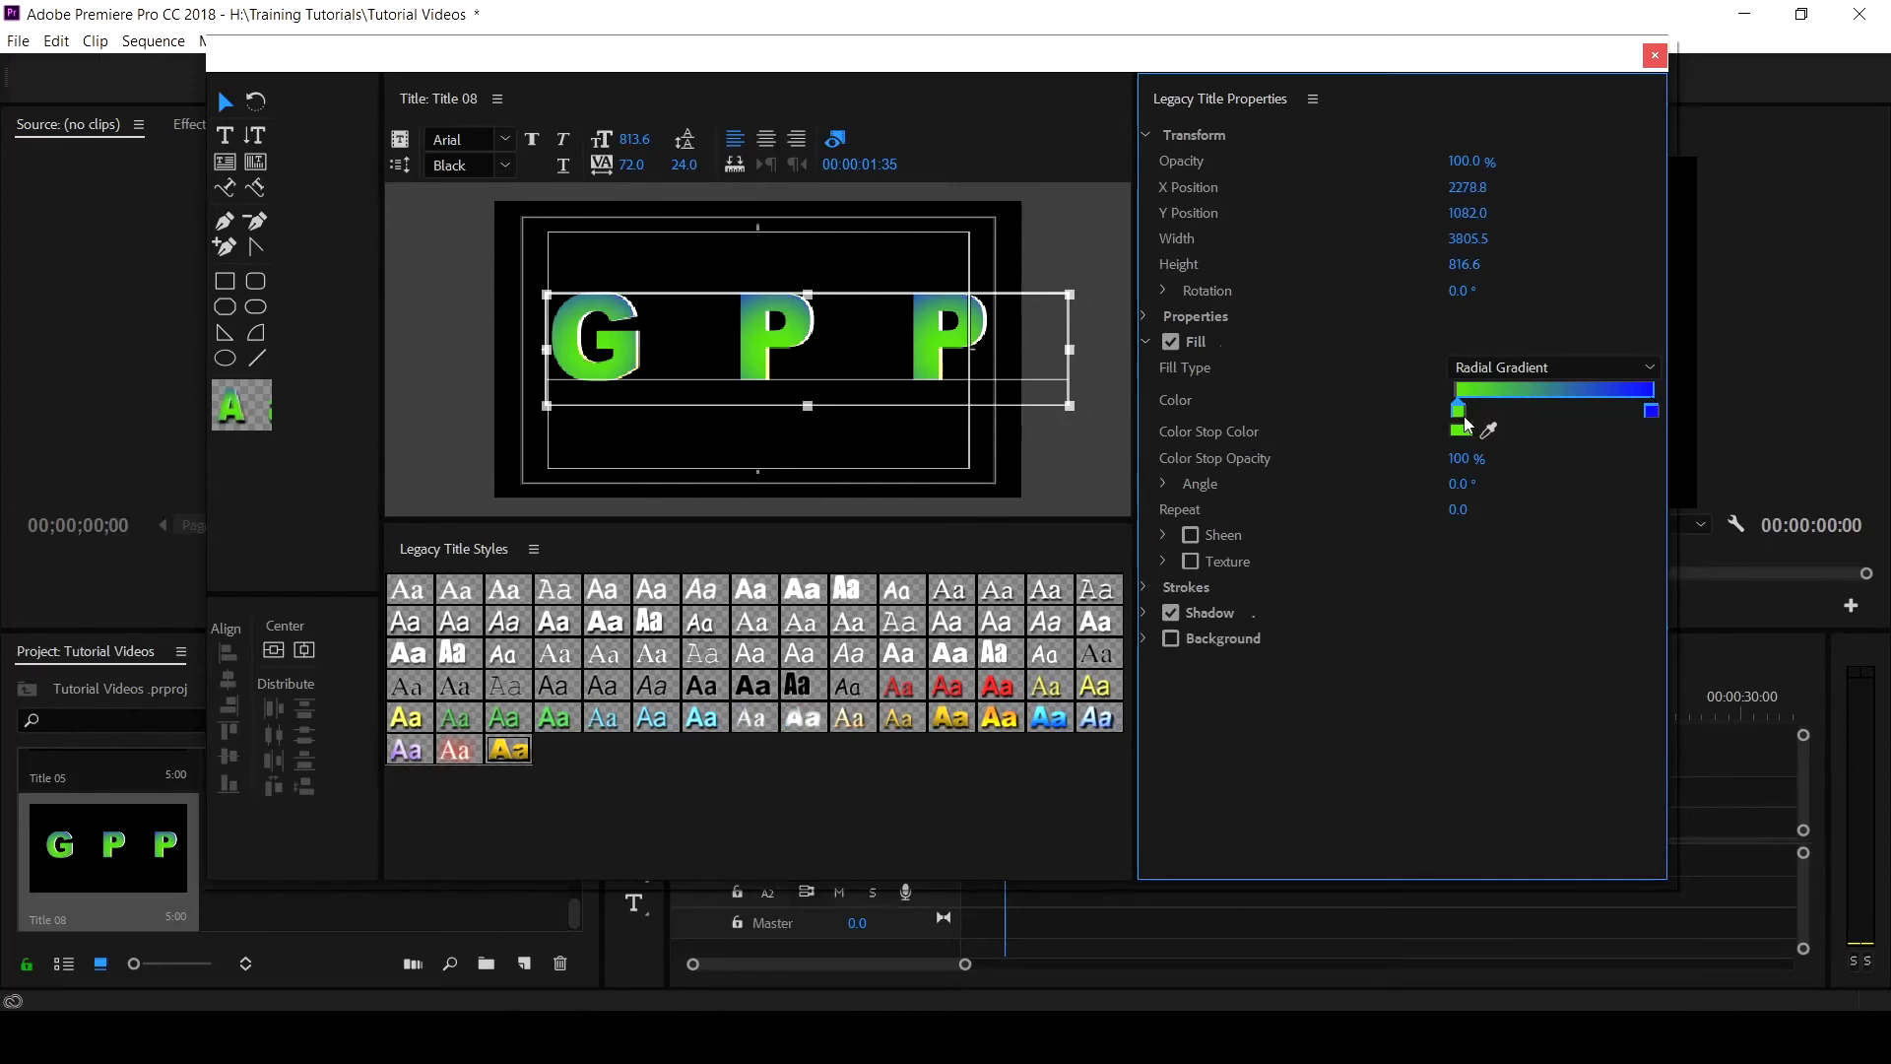
Move both radial gradient colour stops inward and set the blue stop's opacity to 0%.
left_click_drag(1464, 418, 1497, 418)
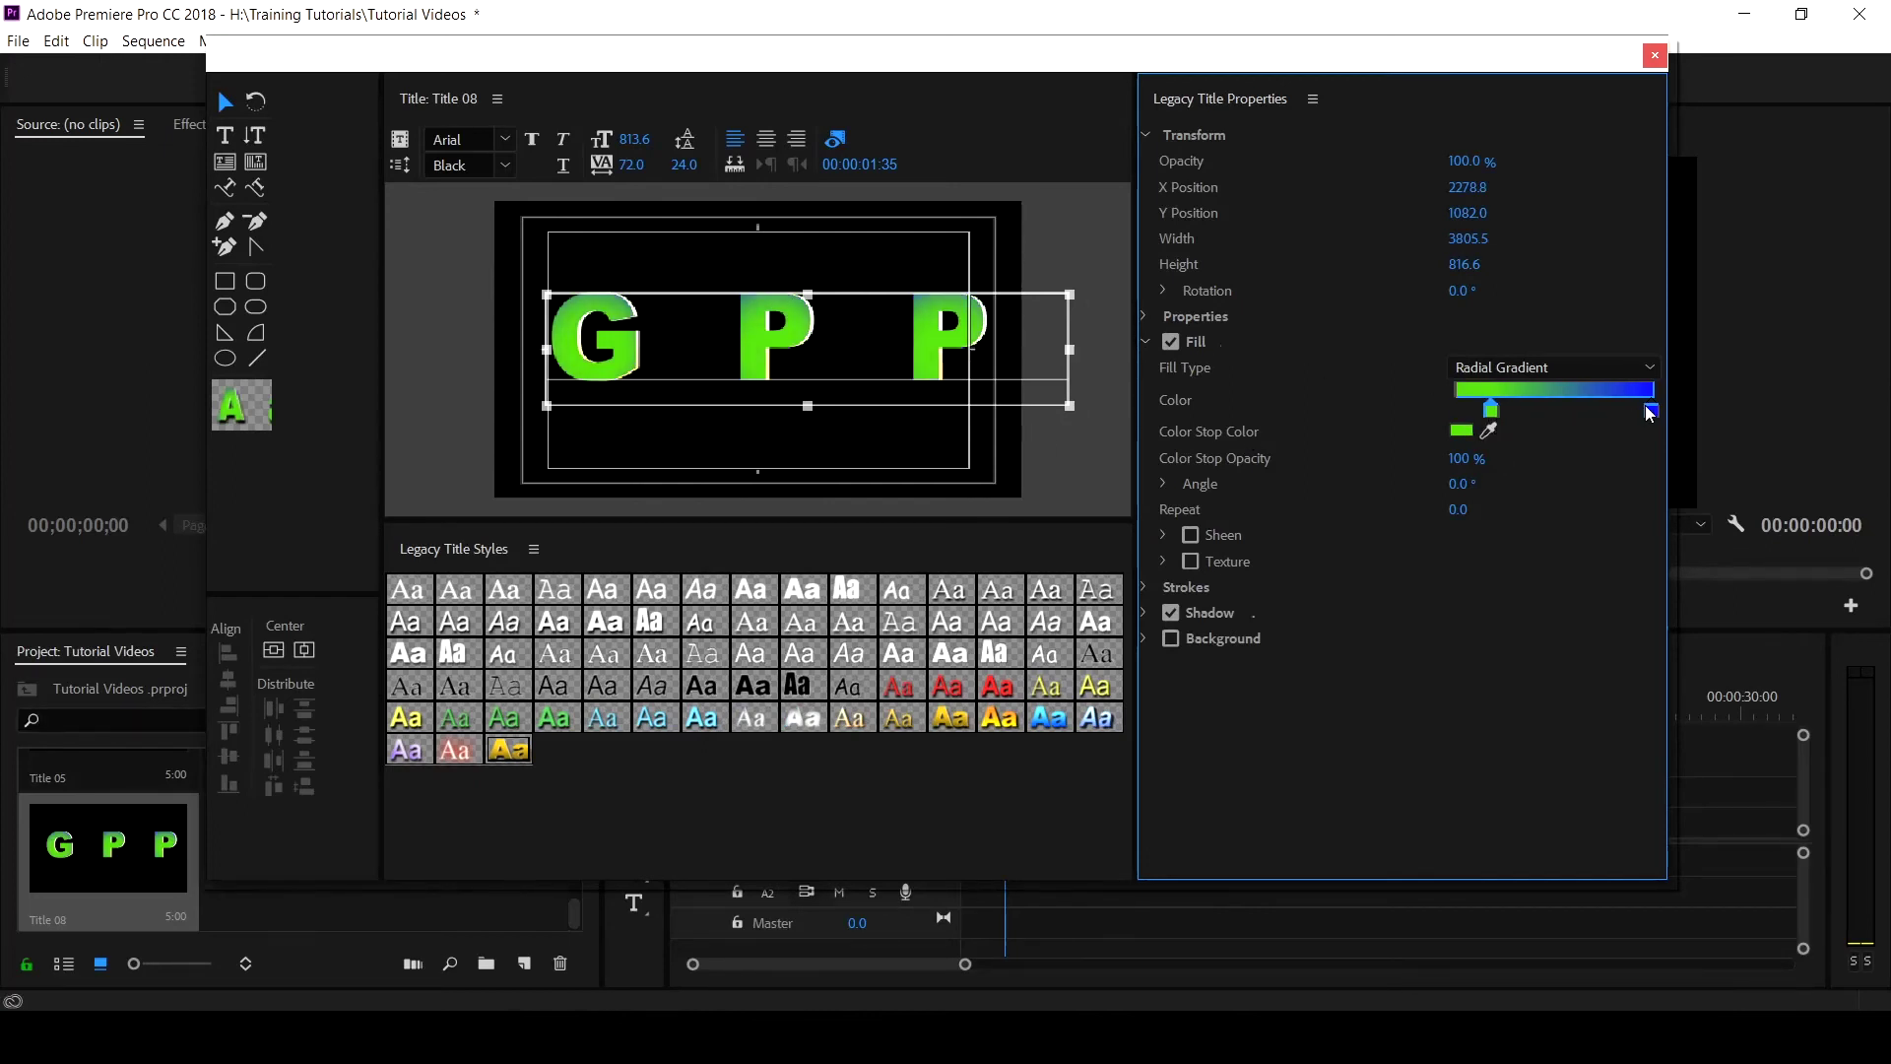
left_click_drag(1650, 411, 1573, 411)
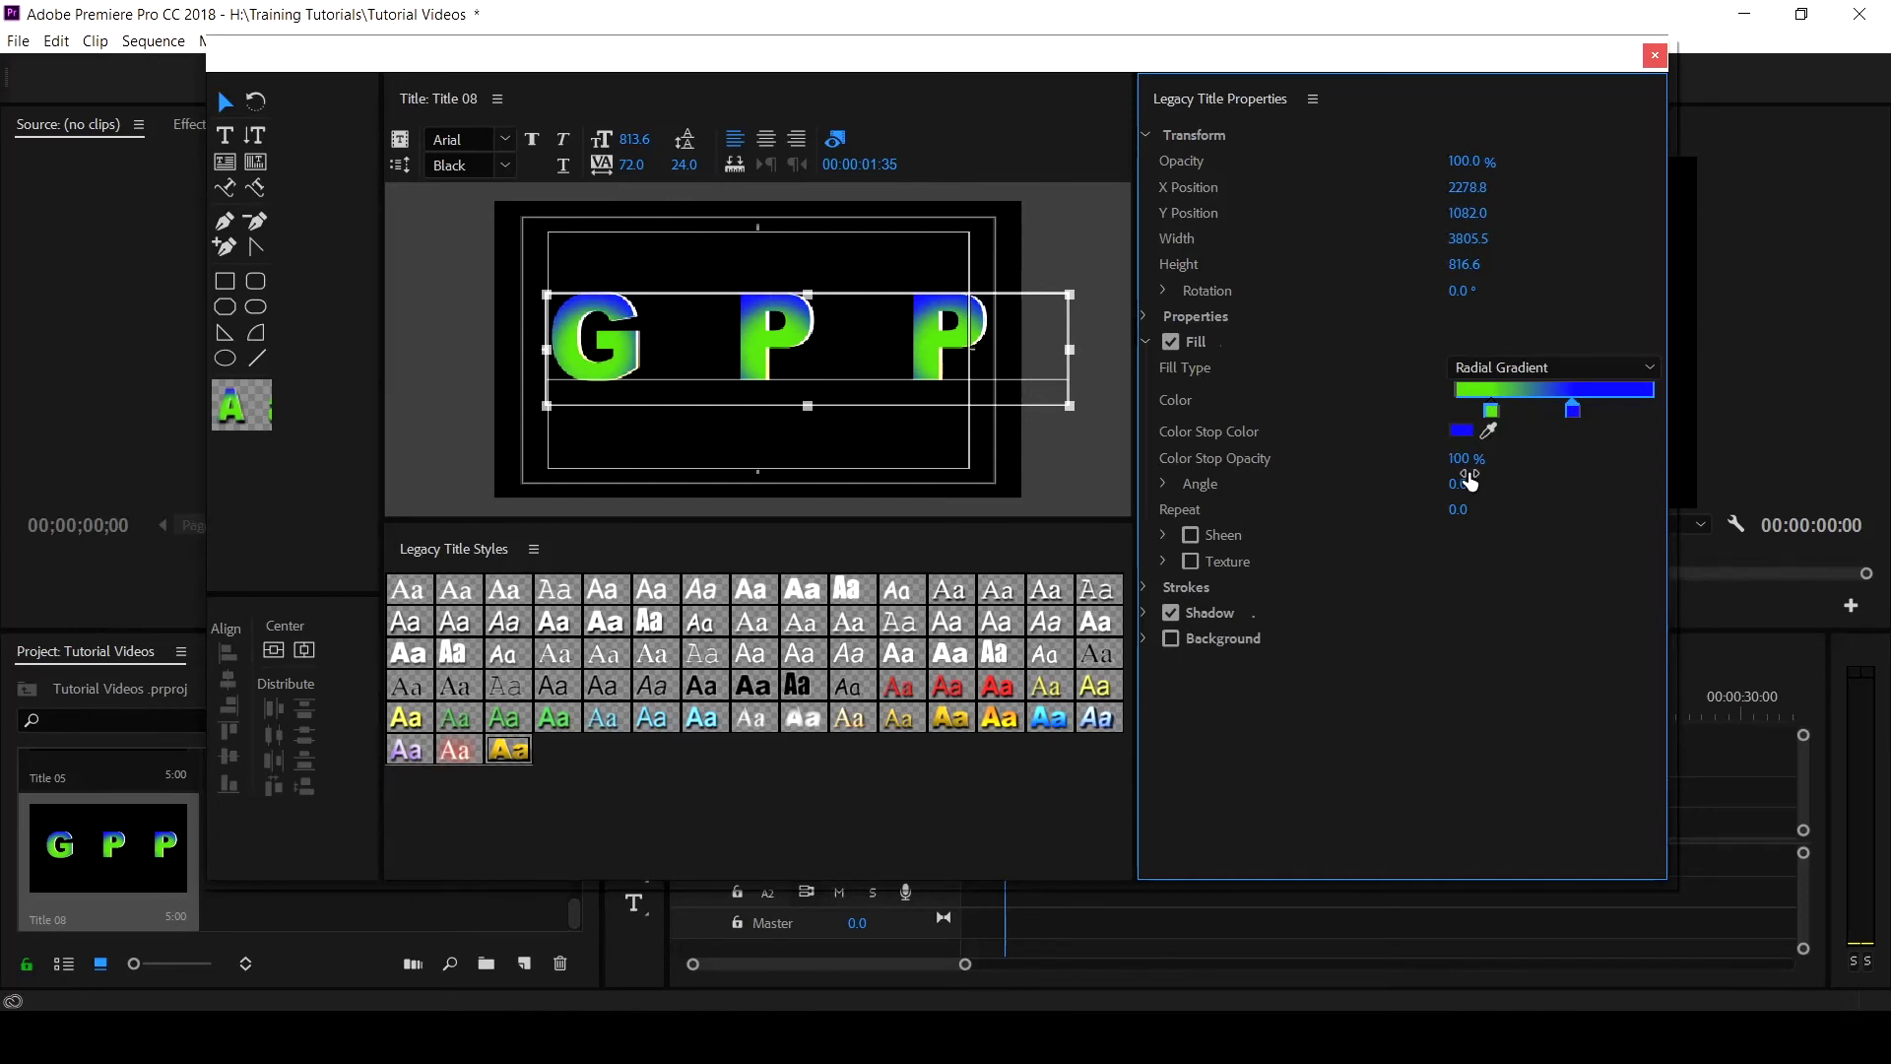
left_click_drag(1460, 458, 1379, 458)
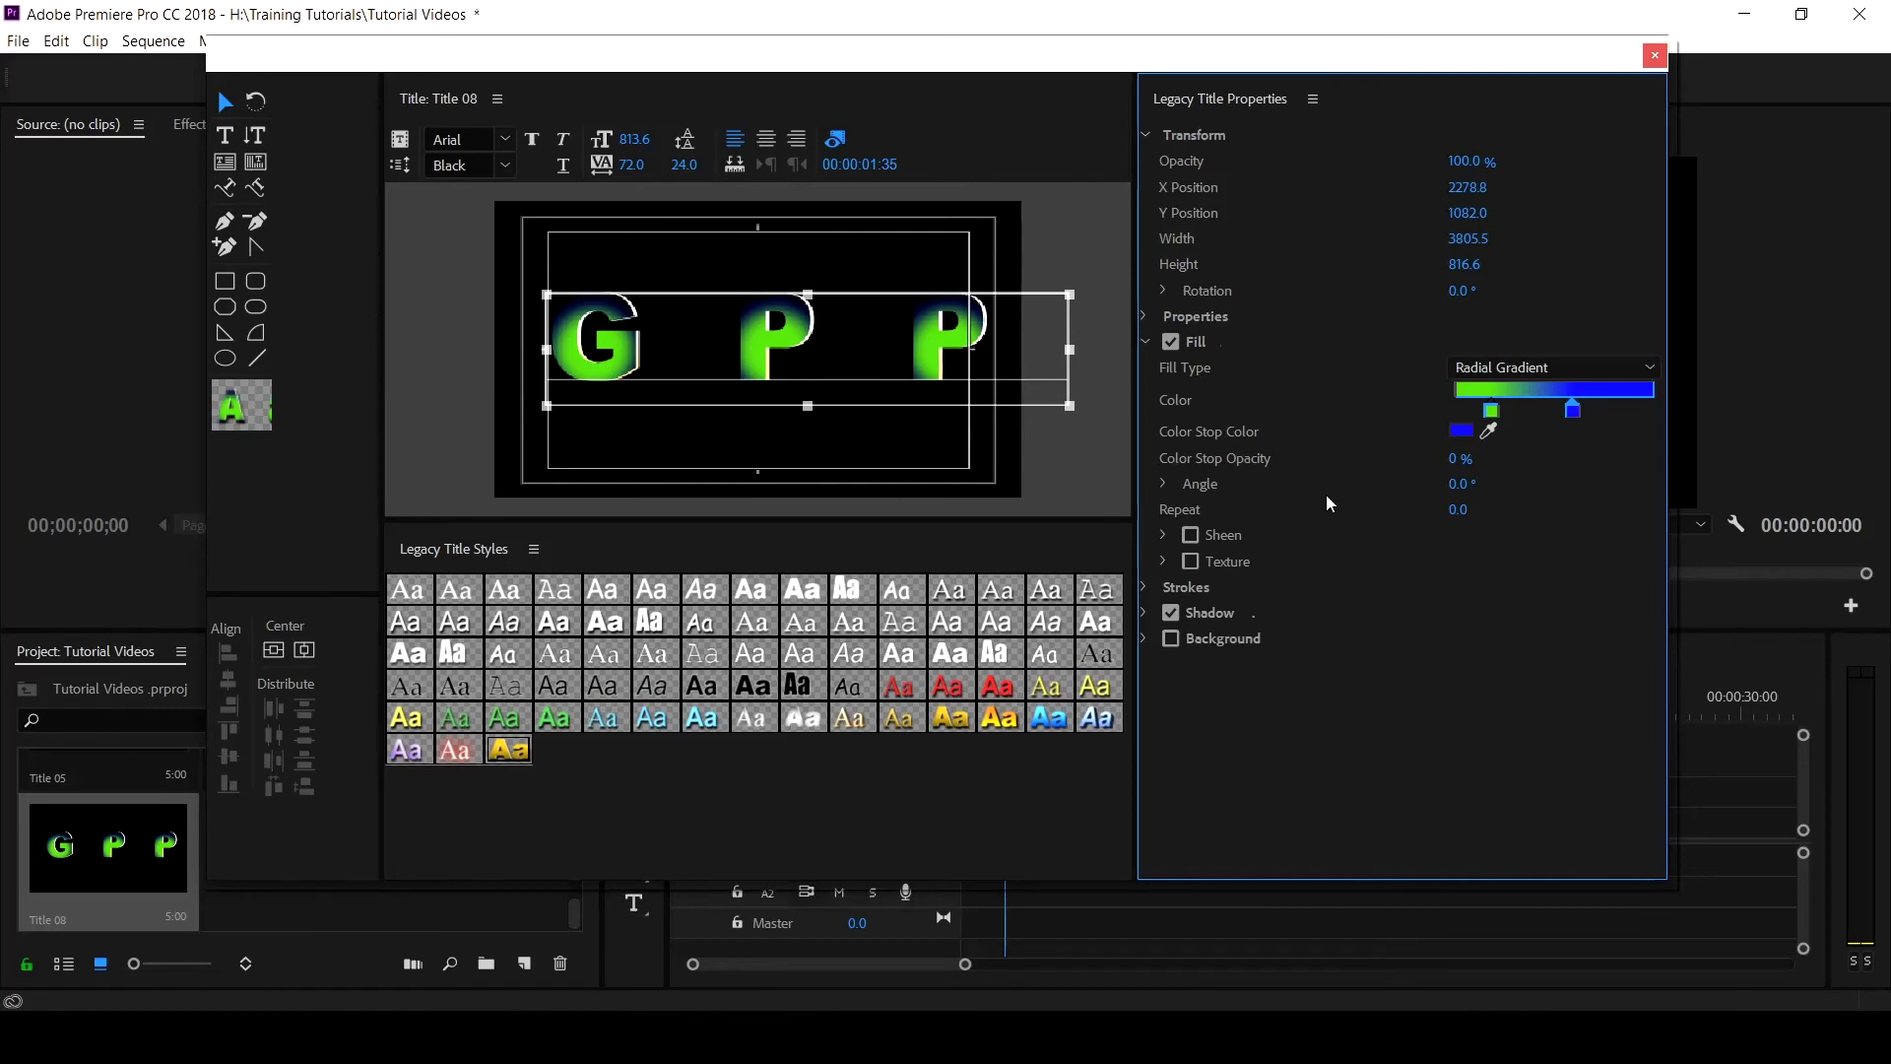
Collapse the fill settings and show the inner and outer stroke options.
left_click(1196, 341)
left_click(1186, 366)
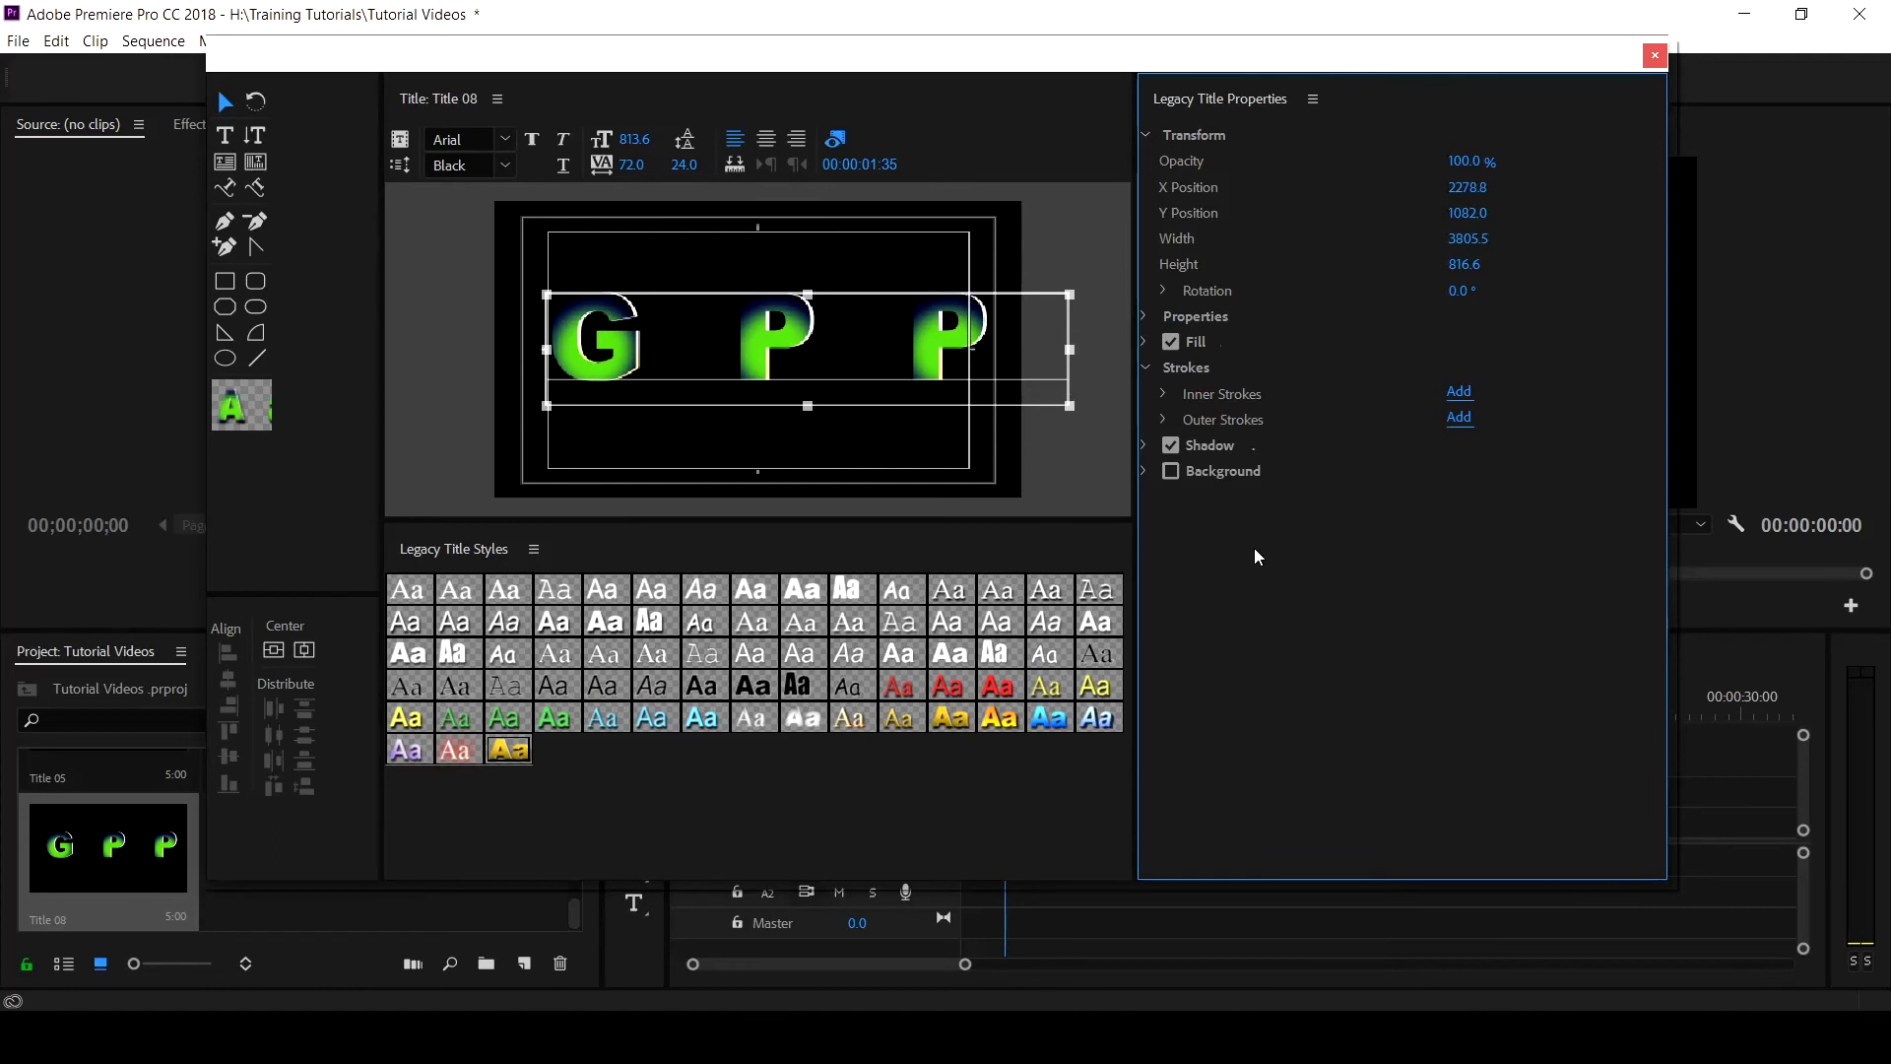
key("ctrl+s")
Toggle the GPP text's shadow, leaving it on, and examine its settings and colour picker while keeping the black colour.
left_click(1171, 446)
left_click(1171, 446)
left_click(1171, 446)
left_click(1145, 448)
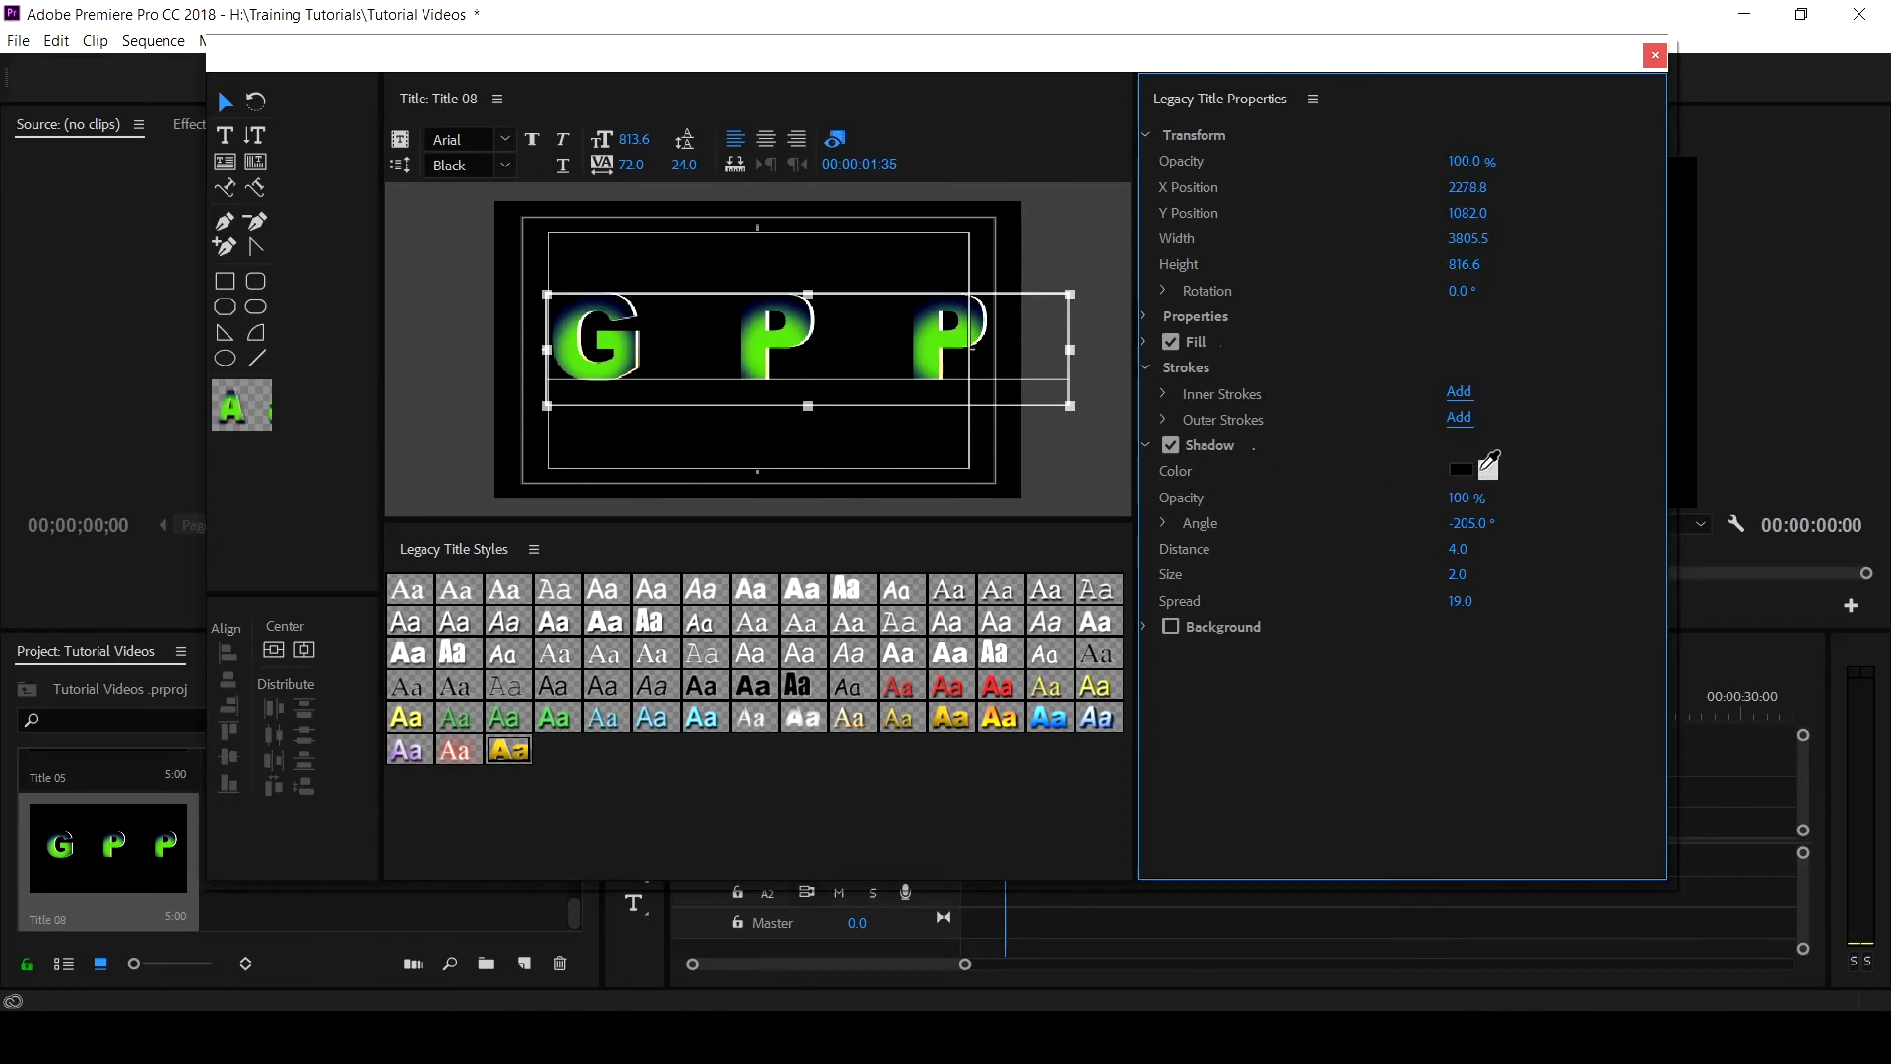
left_click(1460, 470)
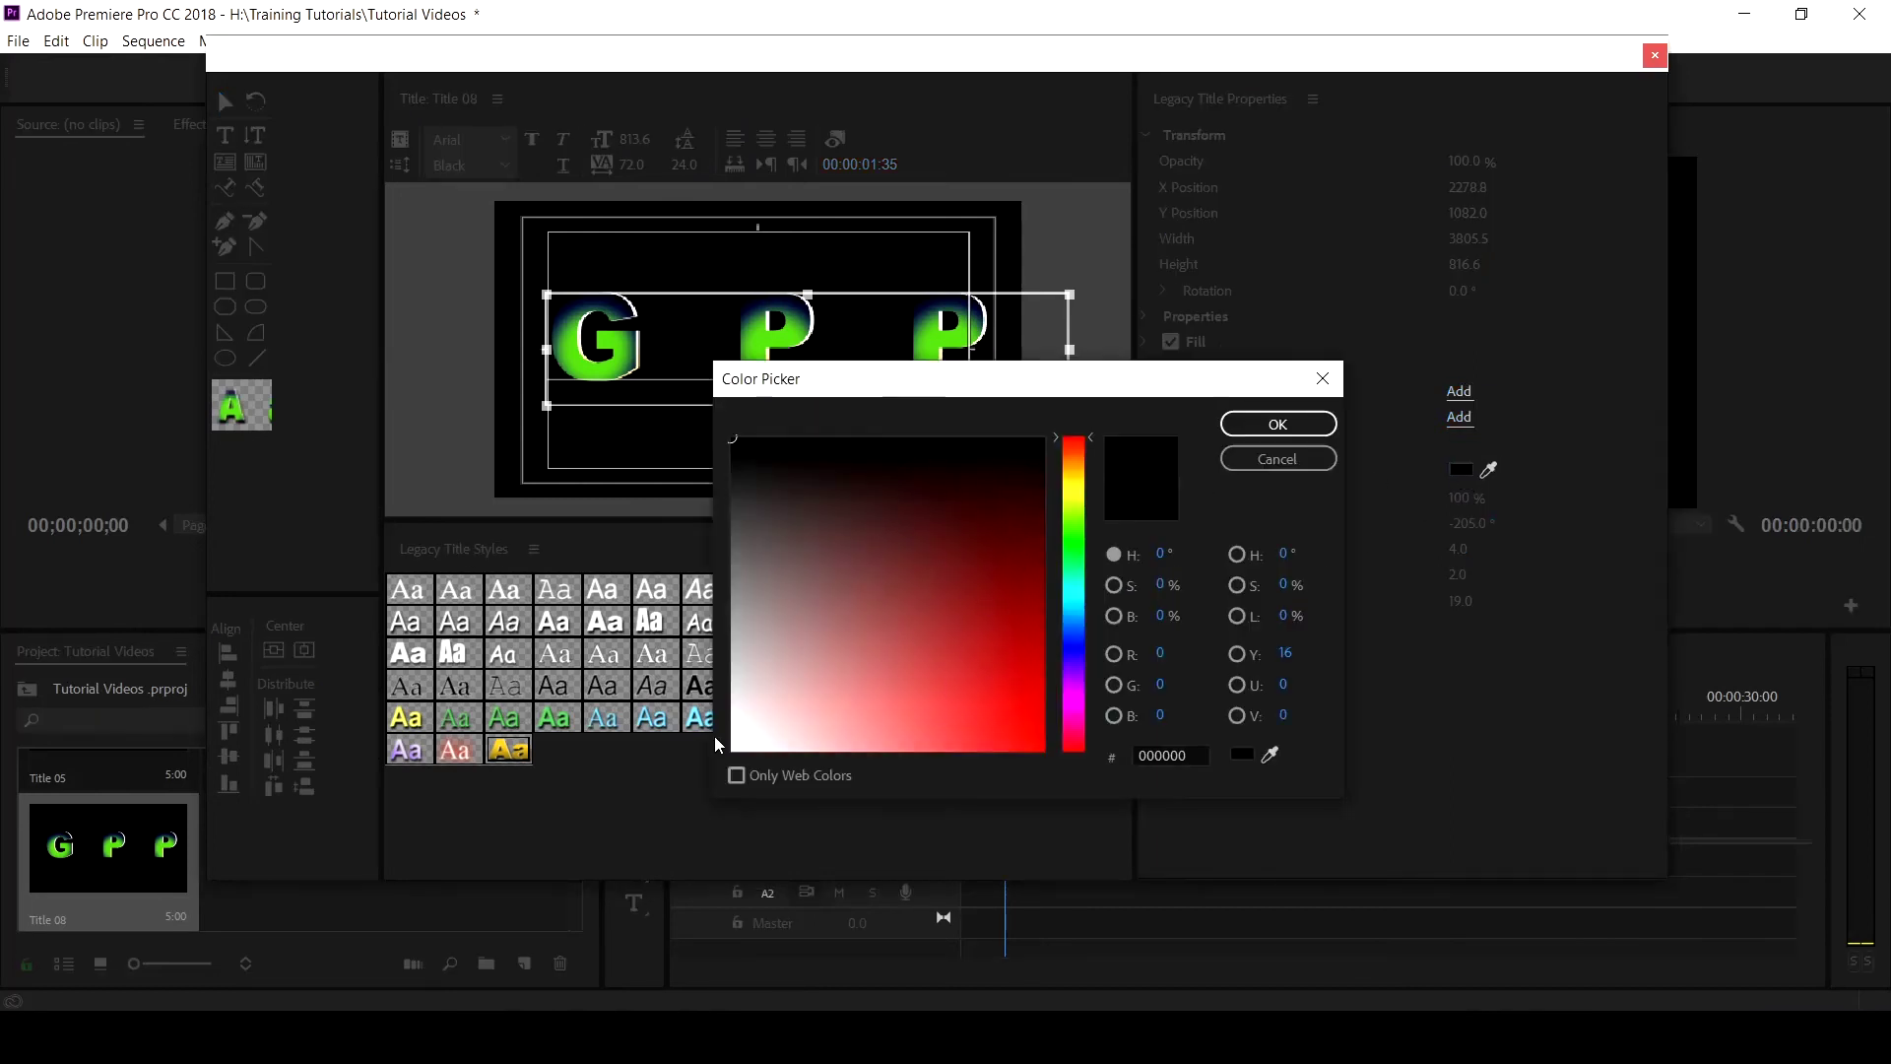
left_click(1322, 378)
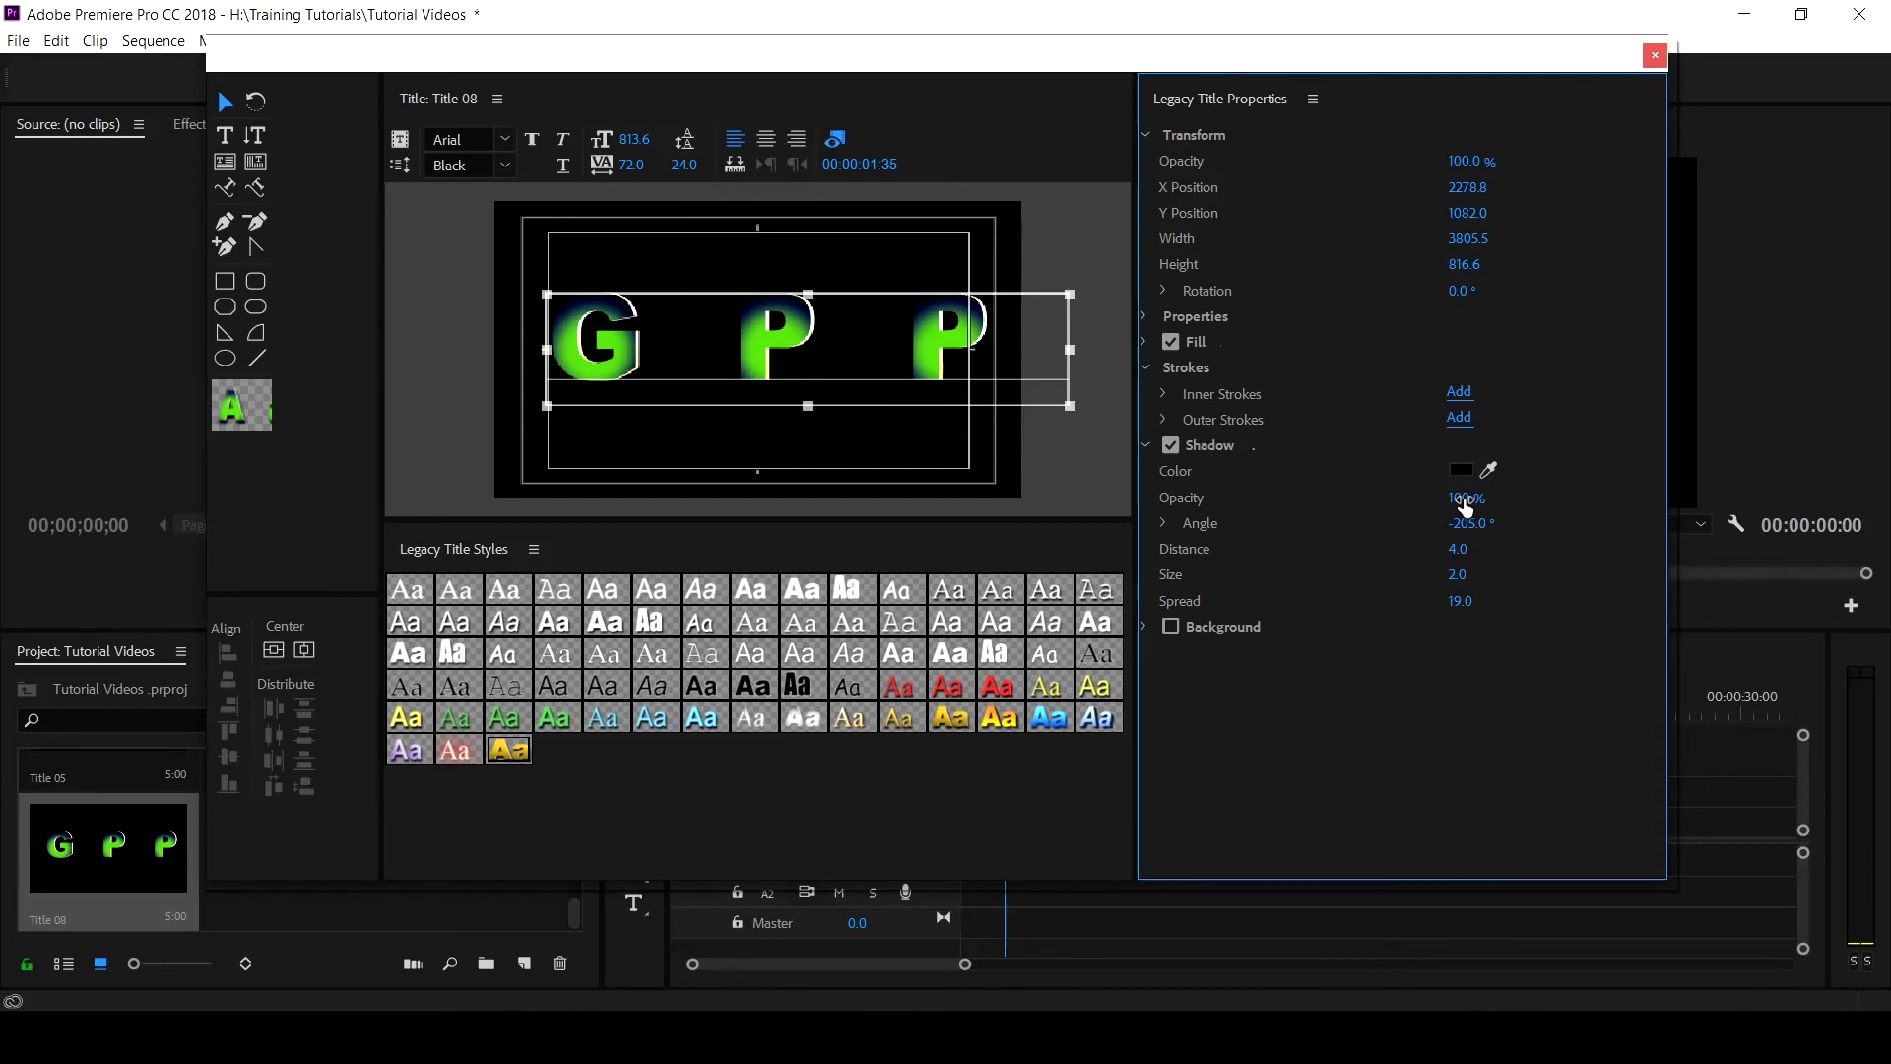
Examine the shadow's angle dial, and enable the title's background with its settings in view.
left_click(1162, 520)
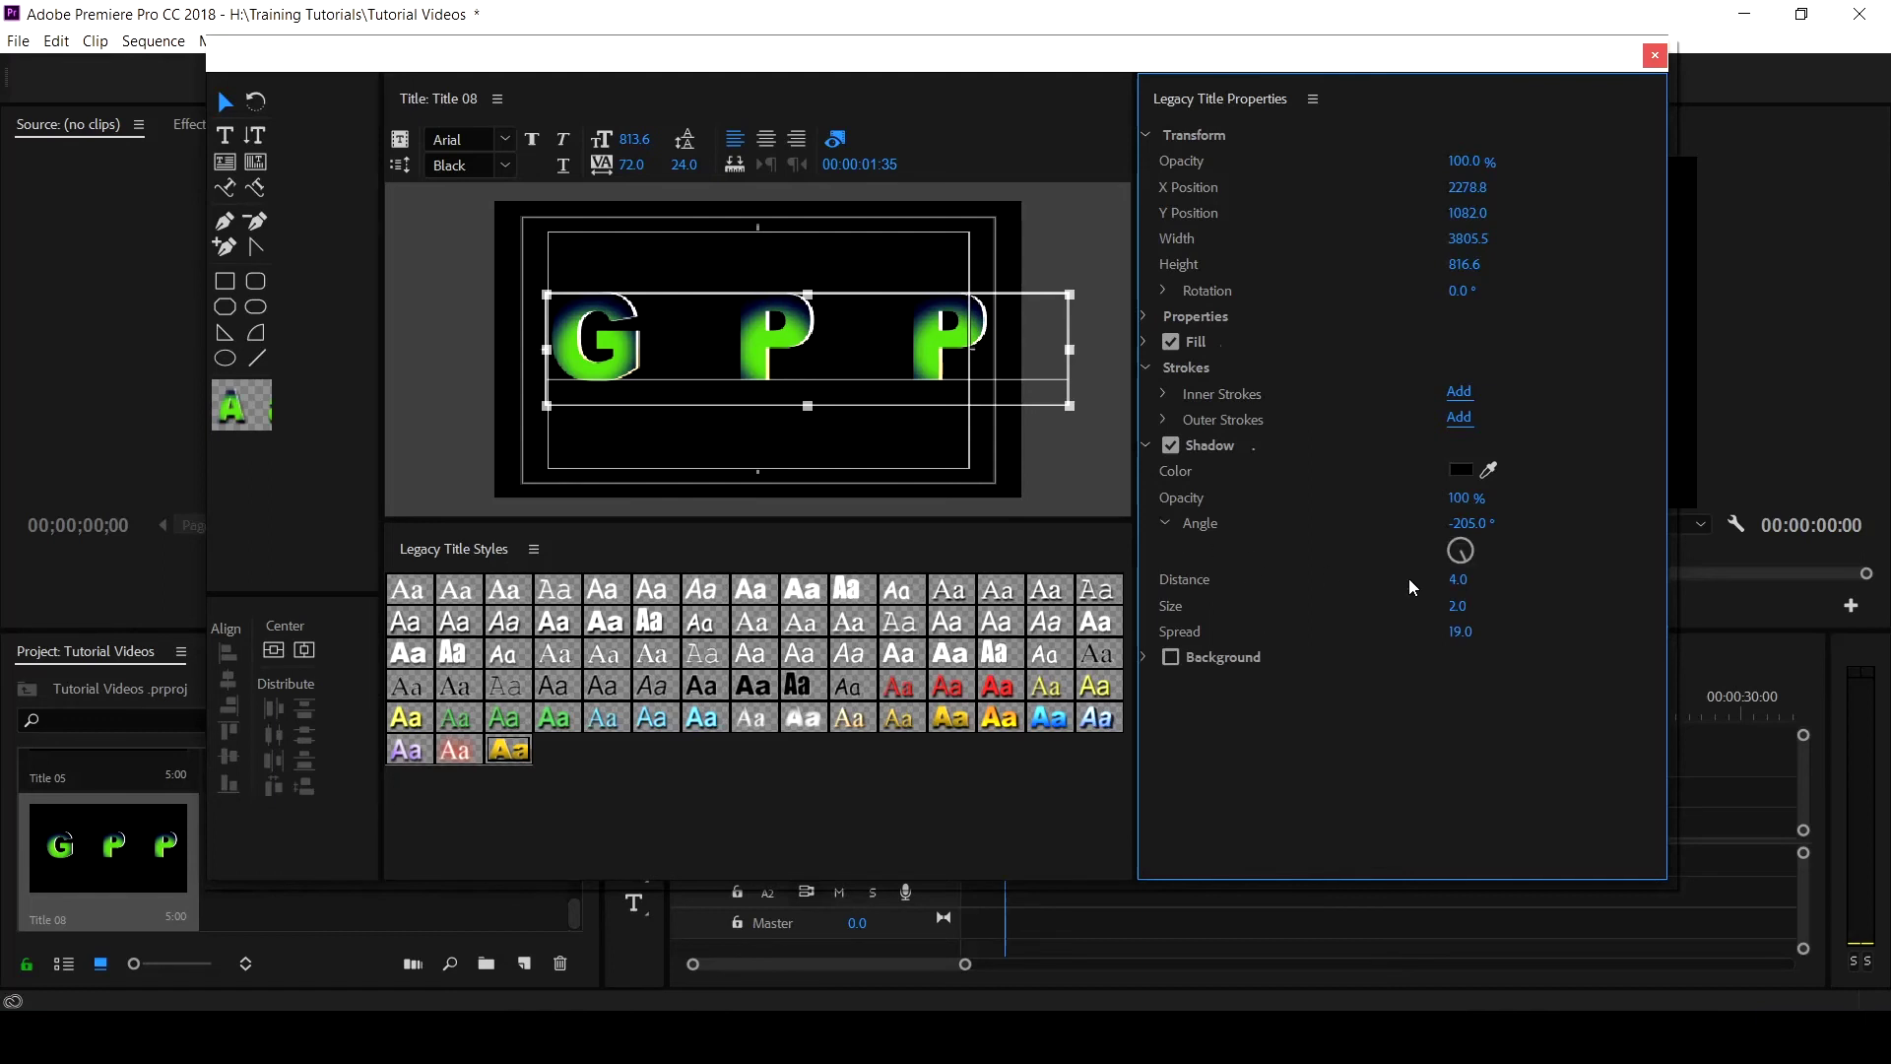
left_click(1164, 524)
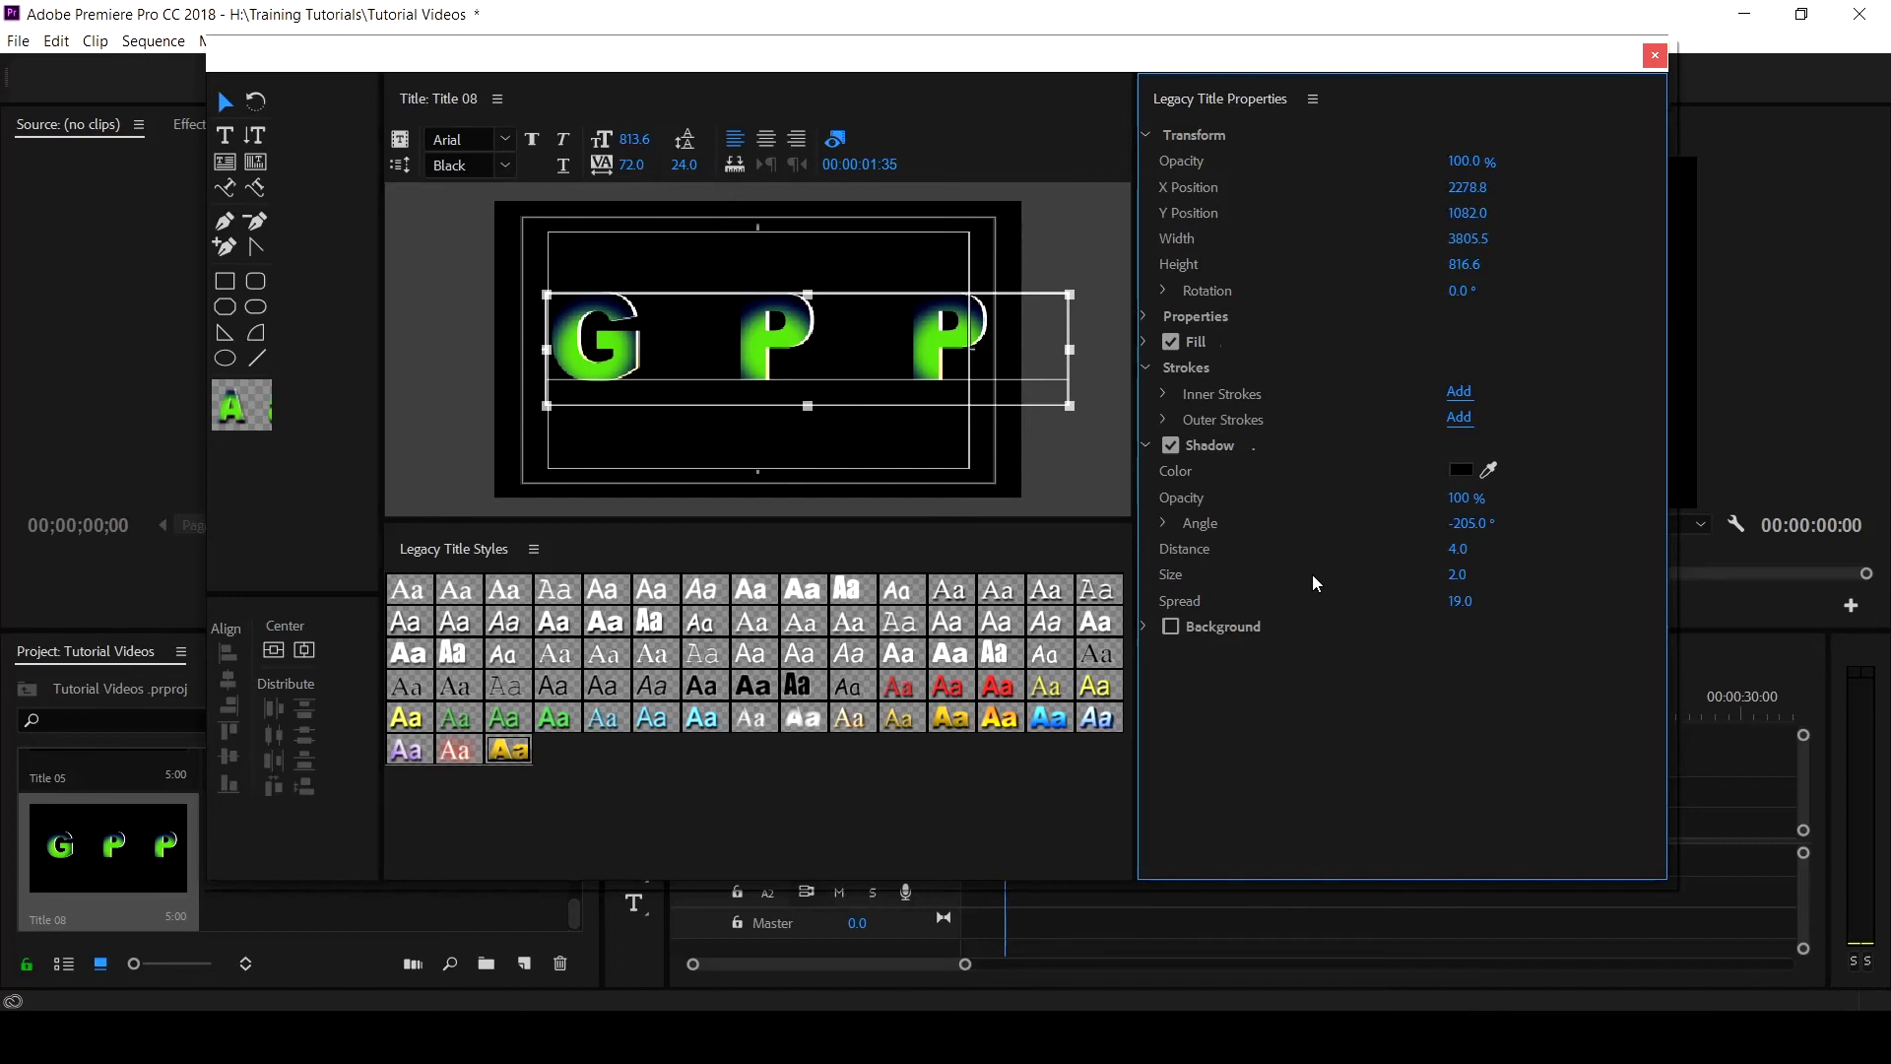
left_click(1170, 627)
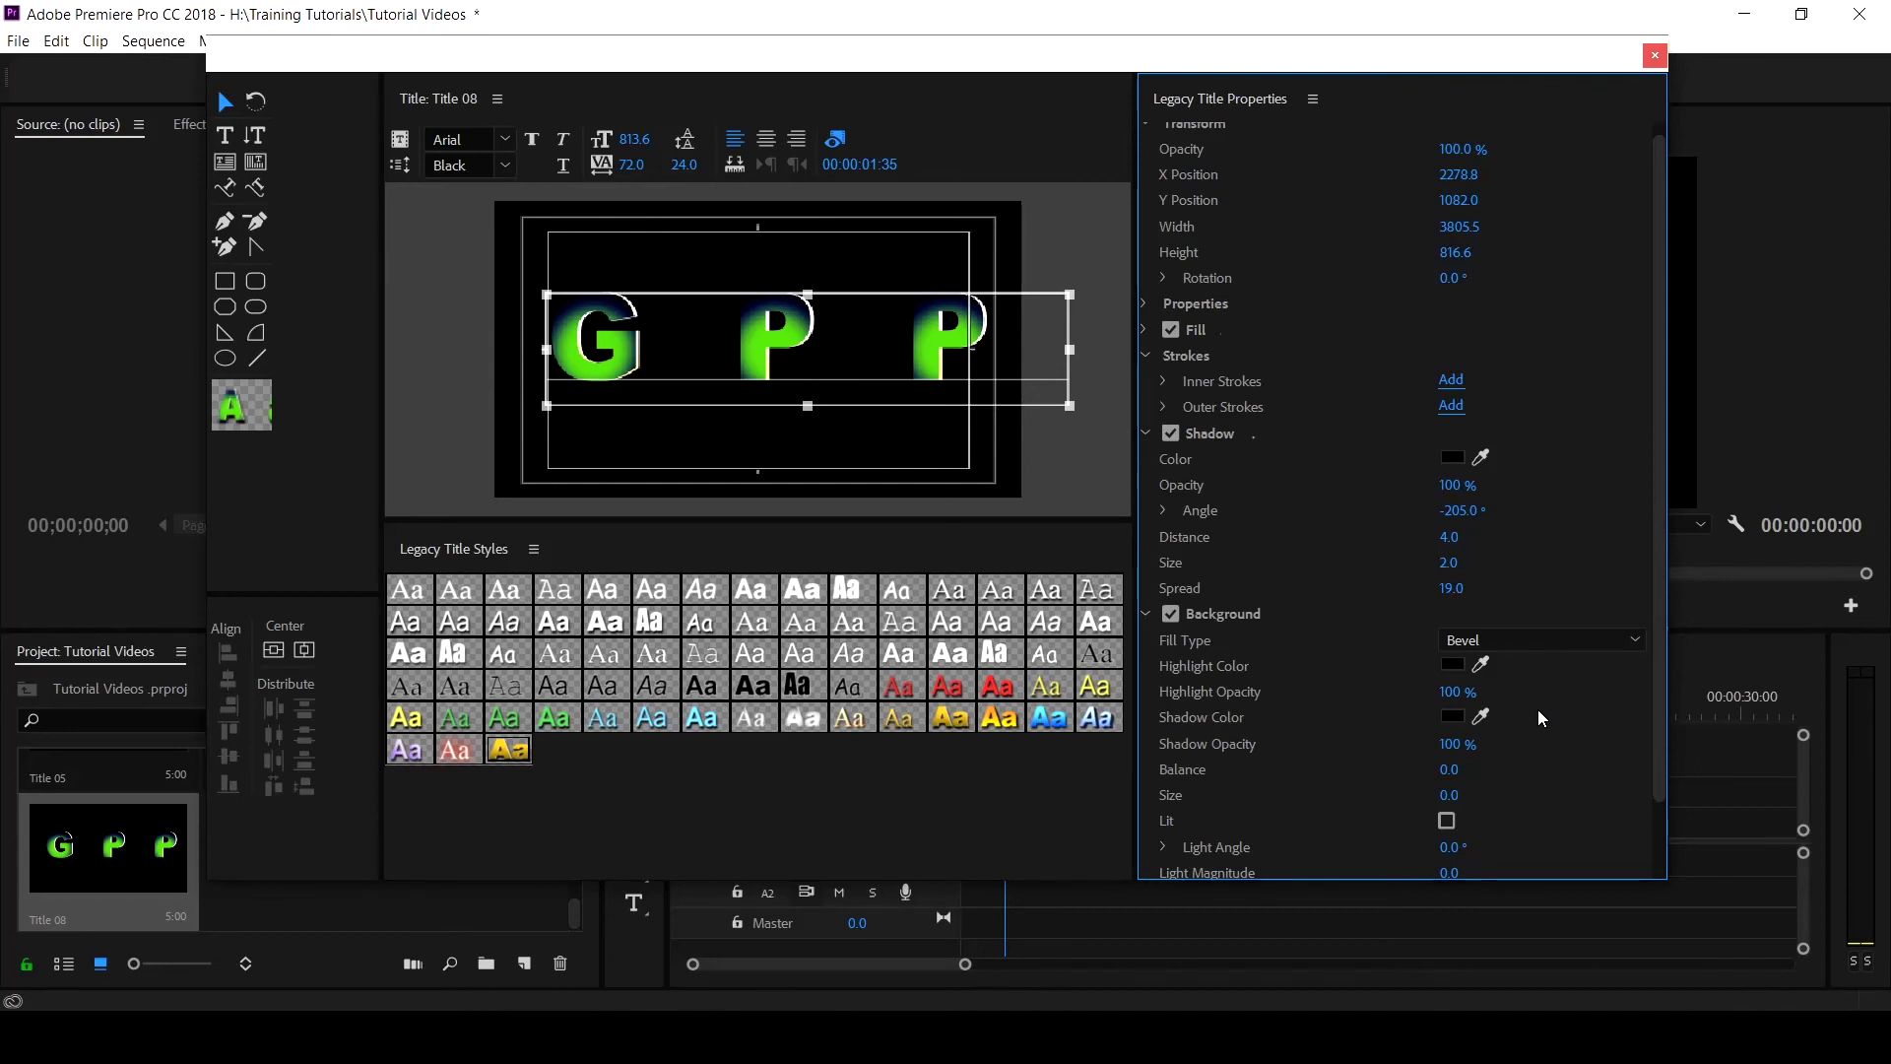
scroll(1538, 709, "down", 2)
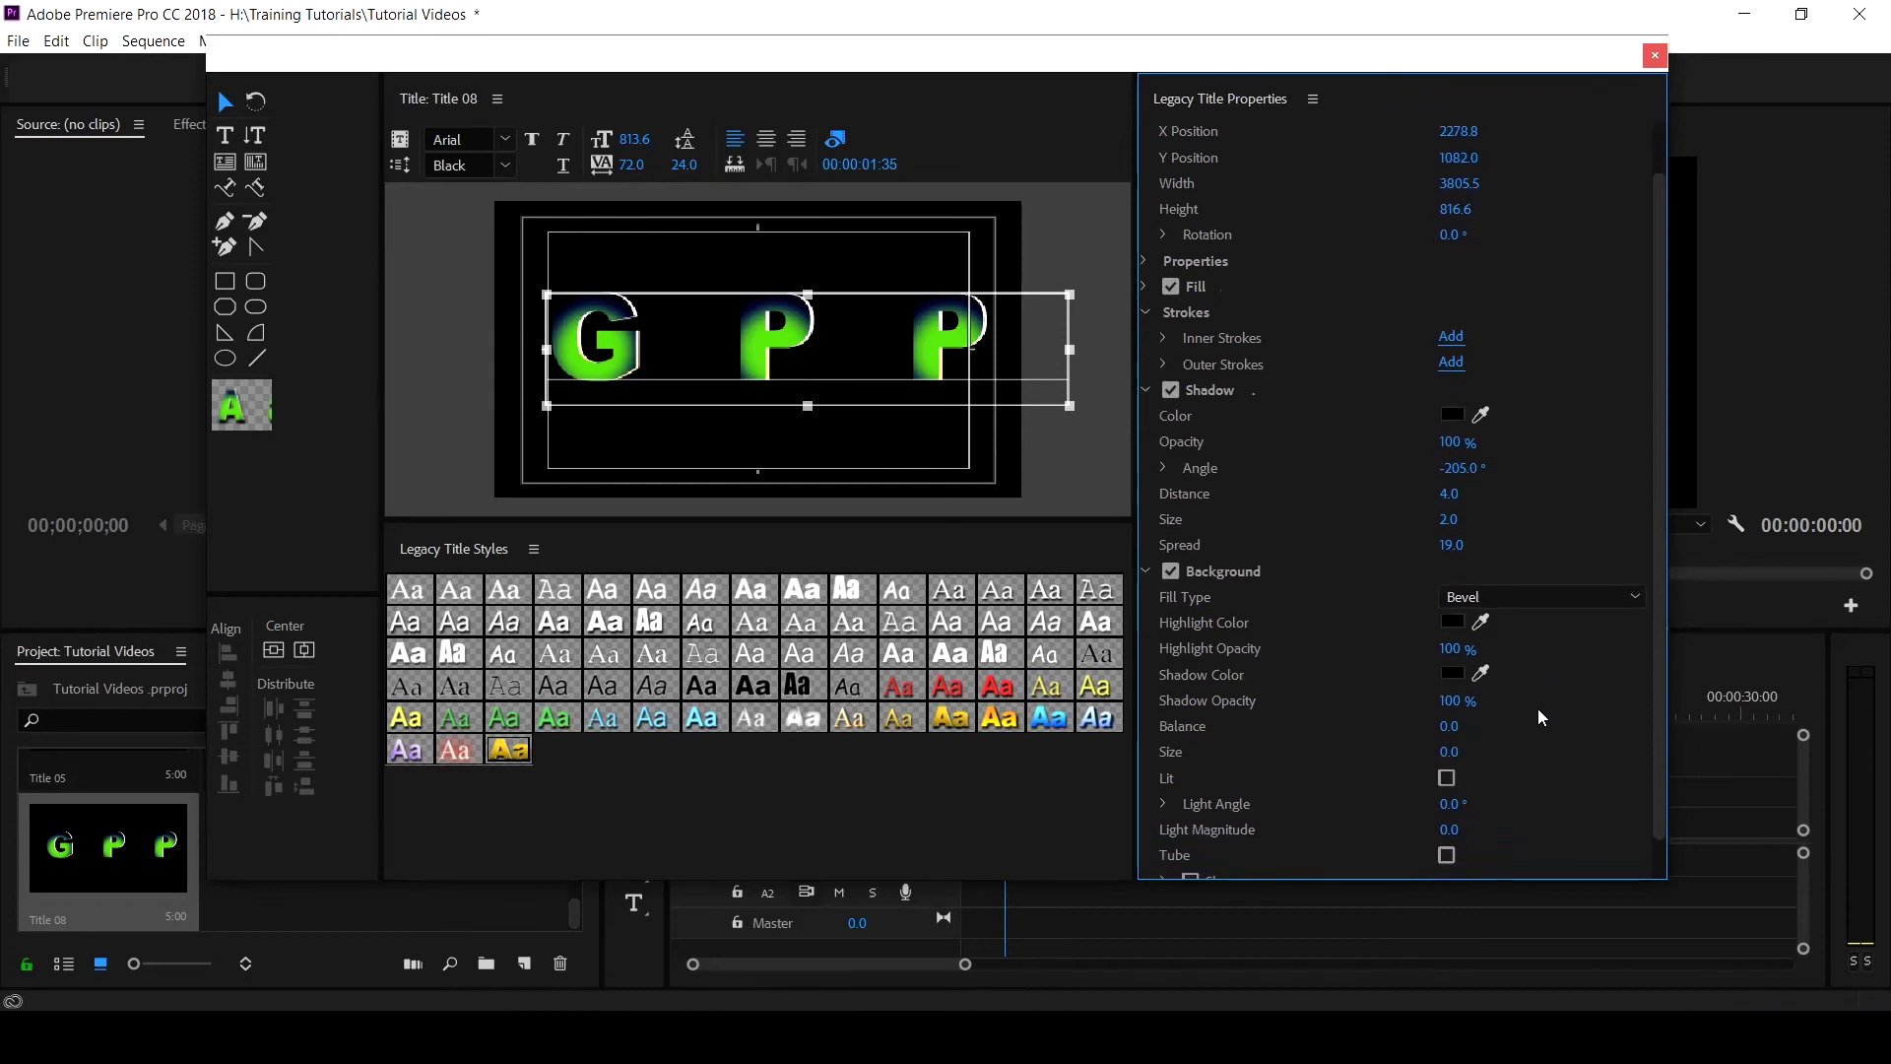
scroll(1538, 707, "down", 2)
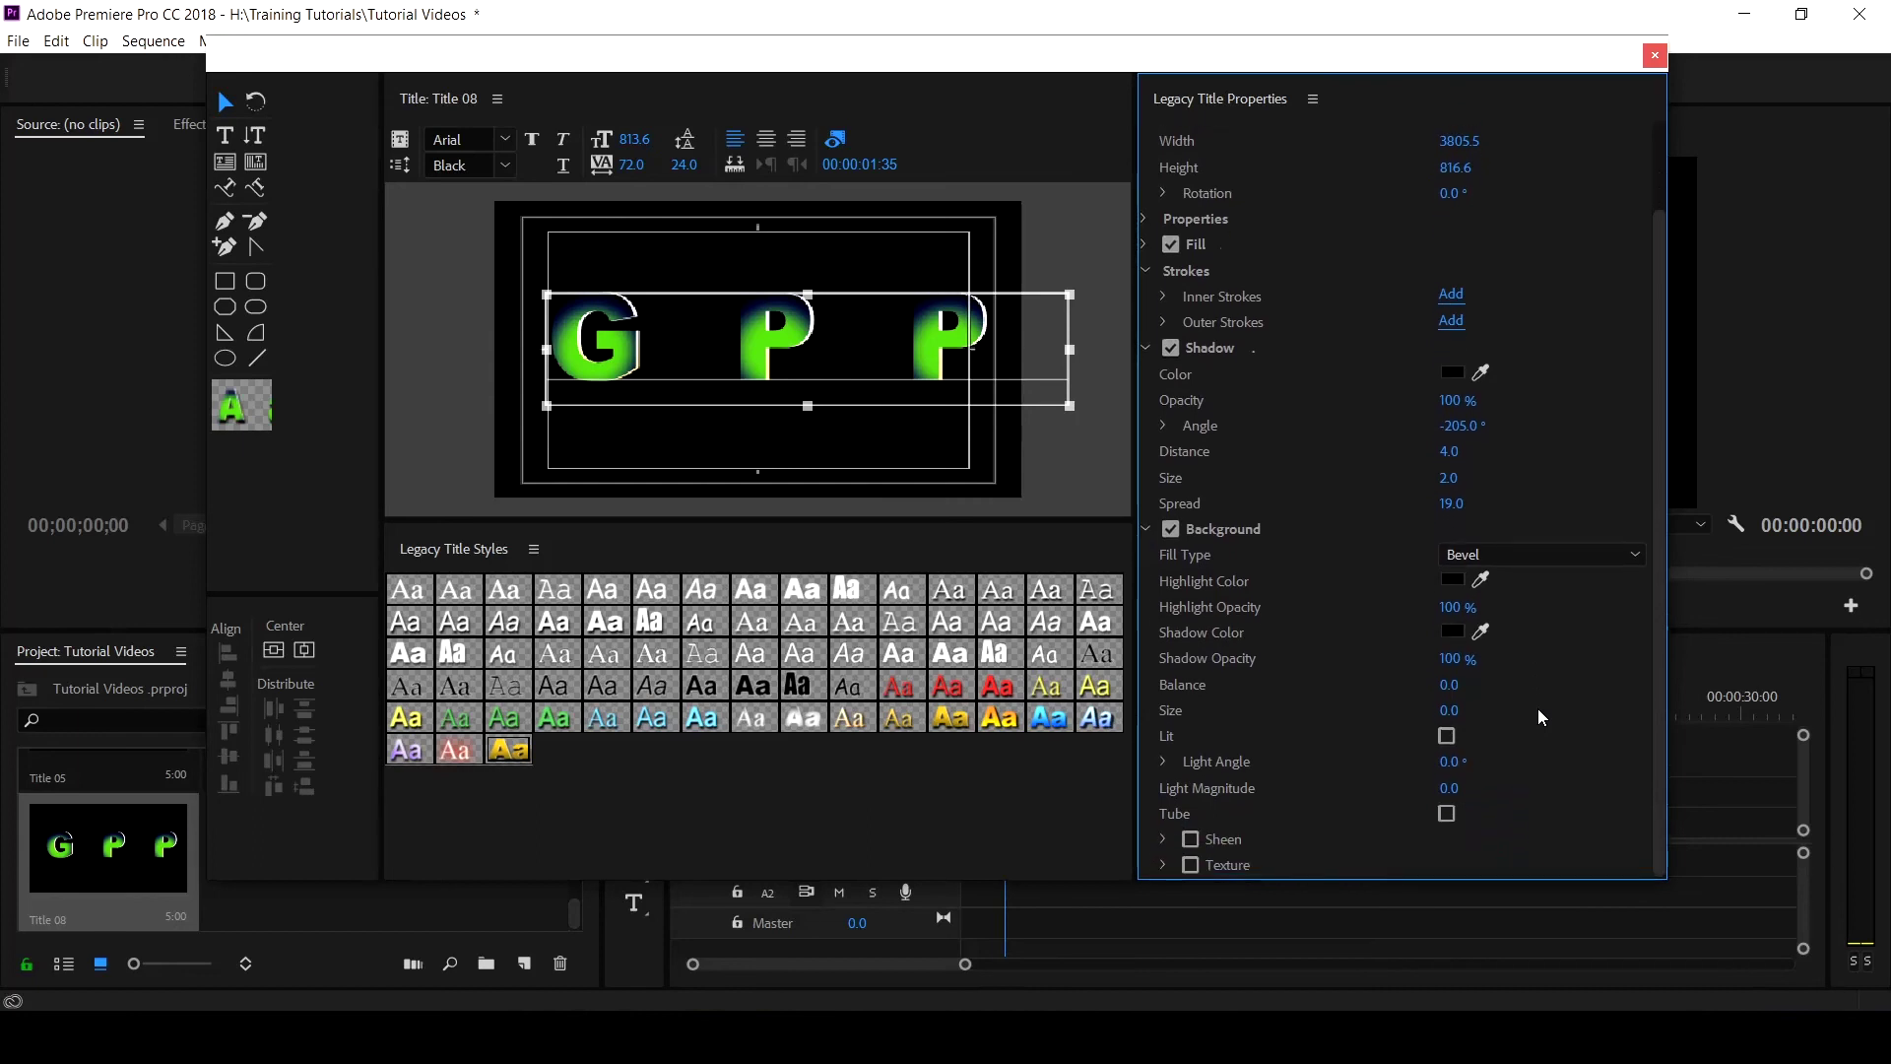
Enable the background's texture and load the Gpp image from the Desktop as the texture.
left_click(1164, 866)
scroll(1320, 806, "down", 2)
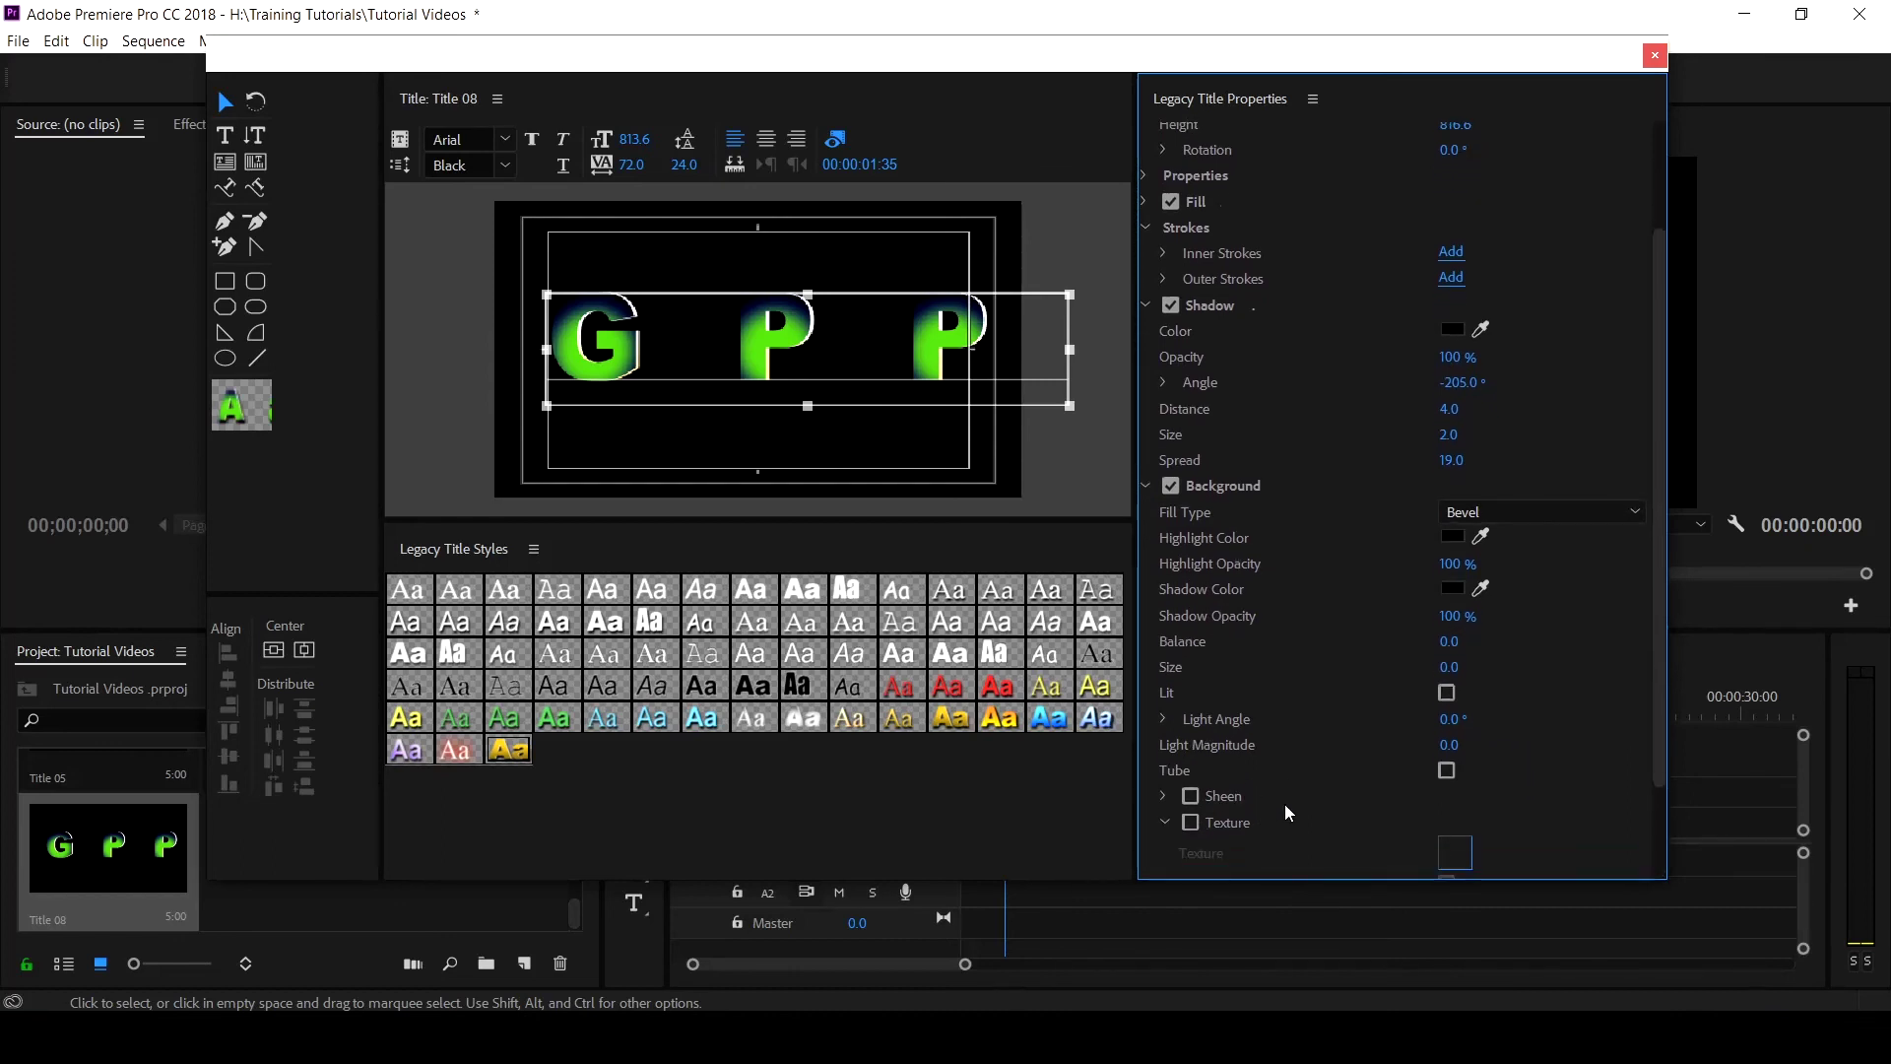
scroll(1408, 790, "down", 2)
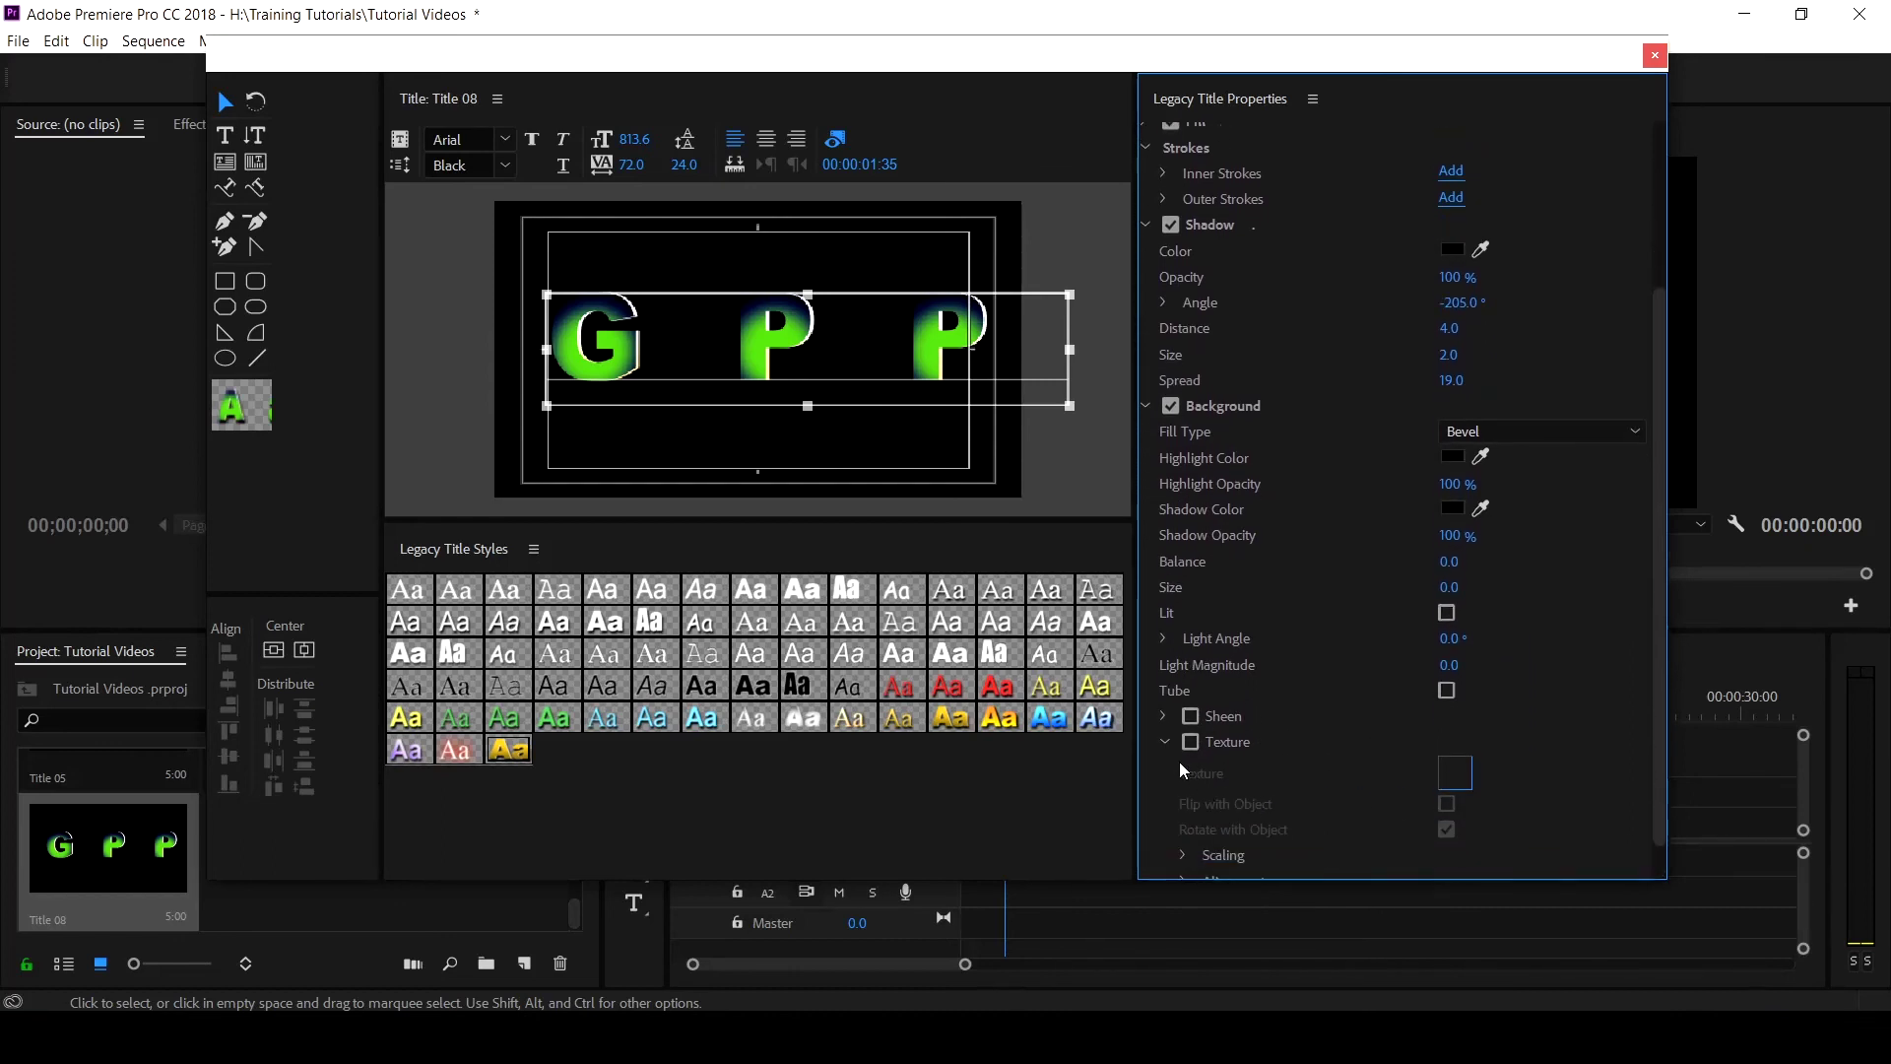
left_click(1191, 743)
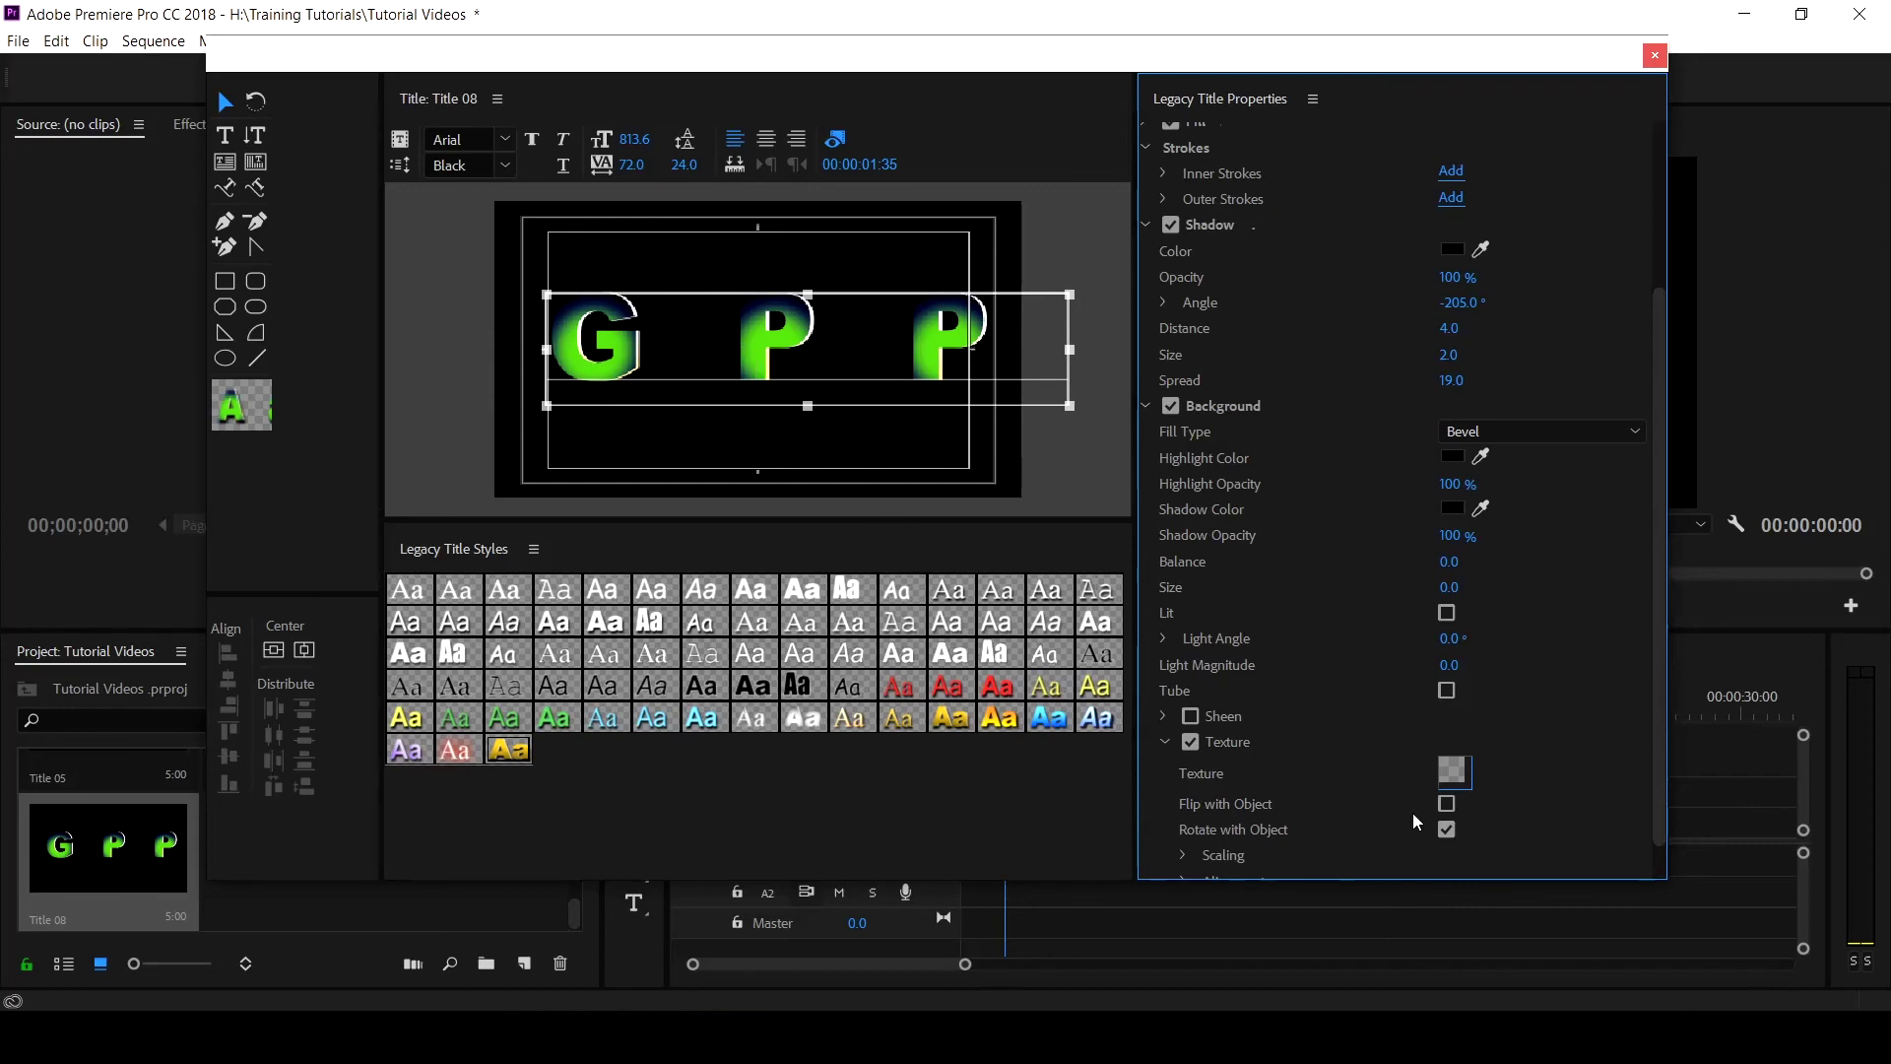
left_click(1448, 781)
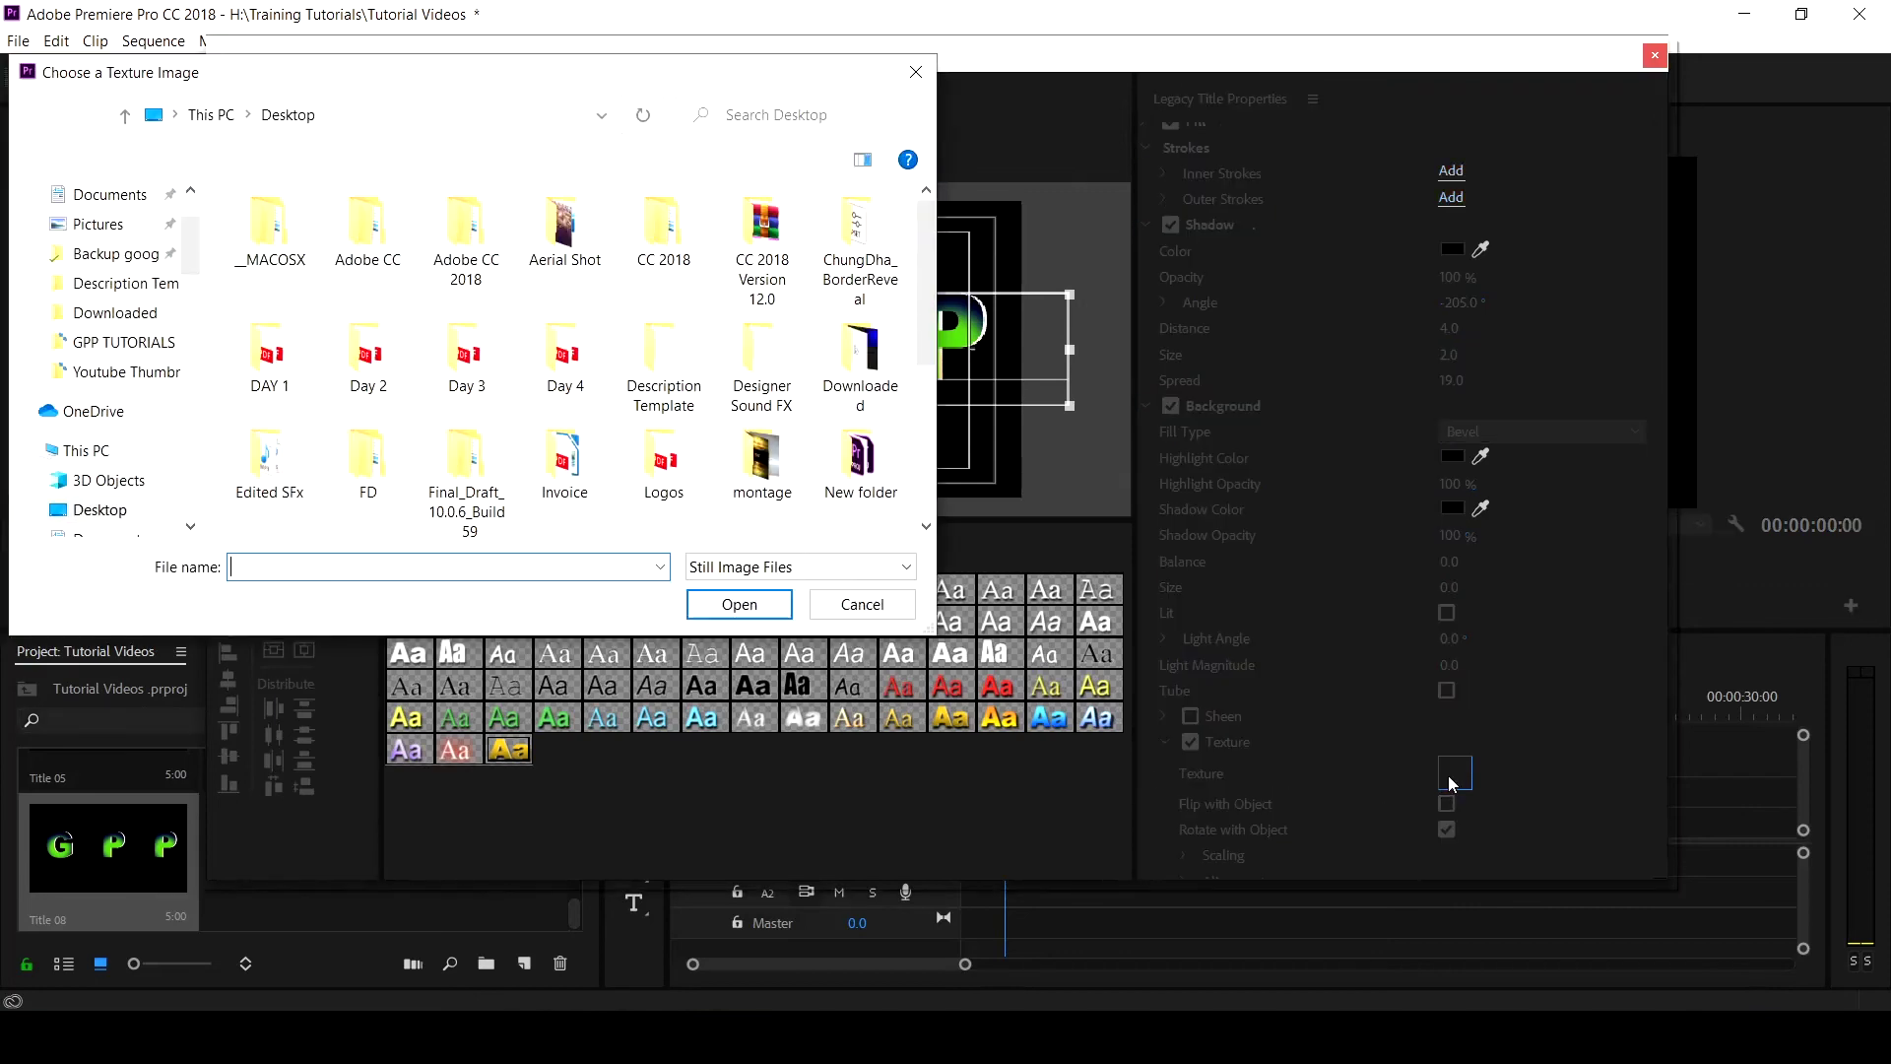
scroll(609, 529, "down", 5)
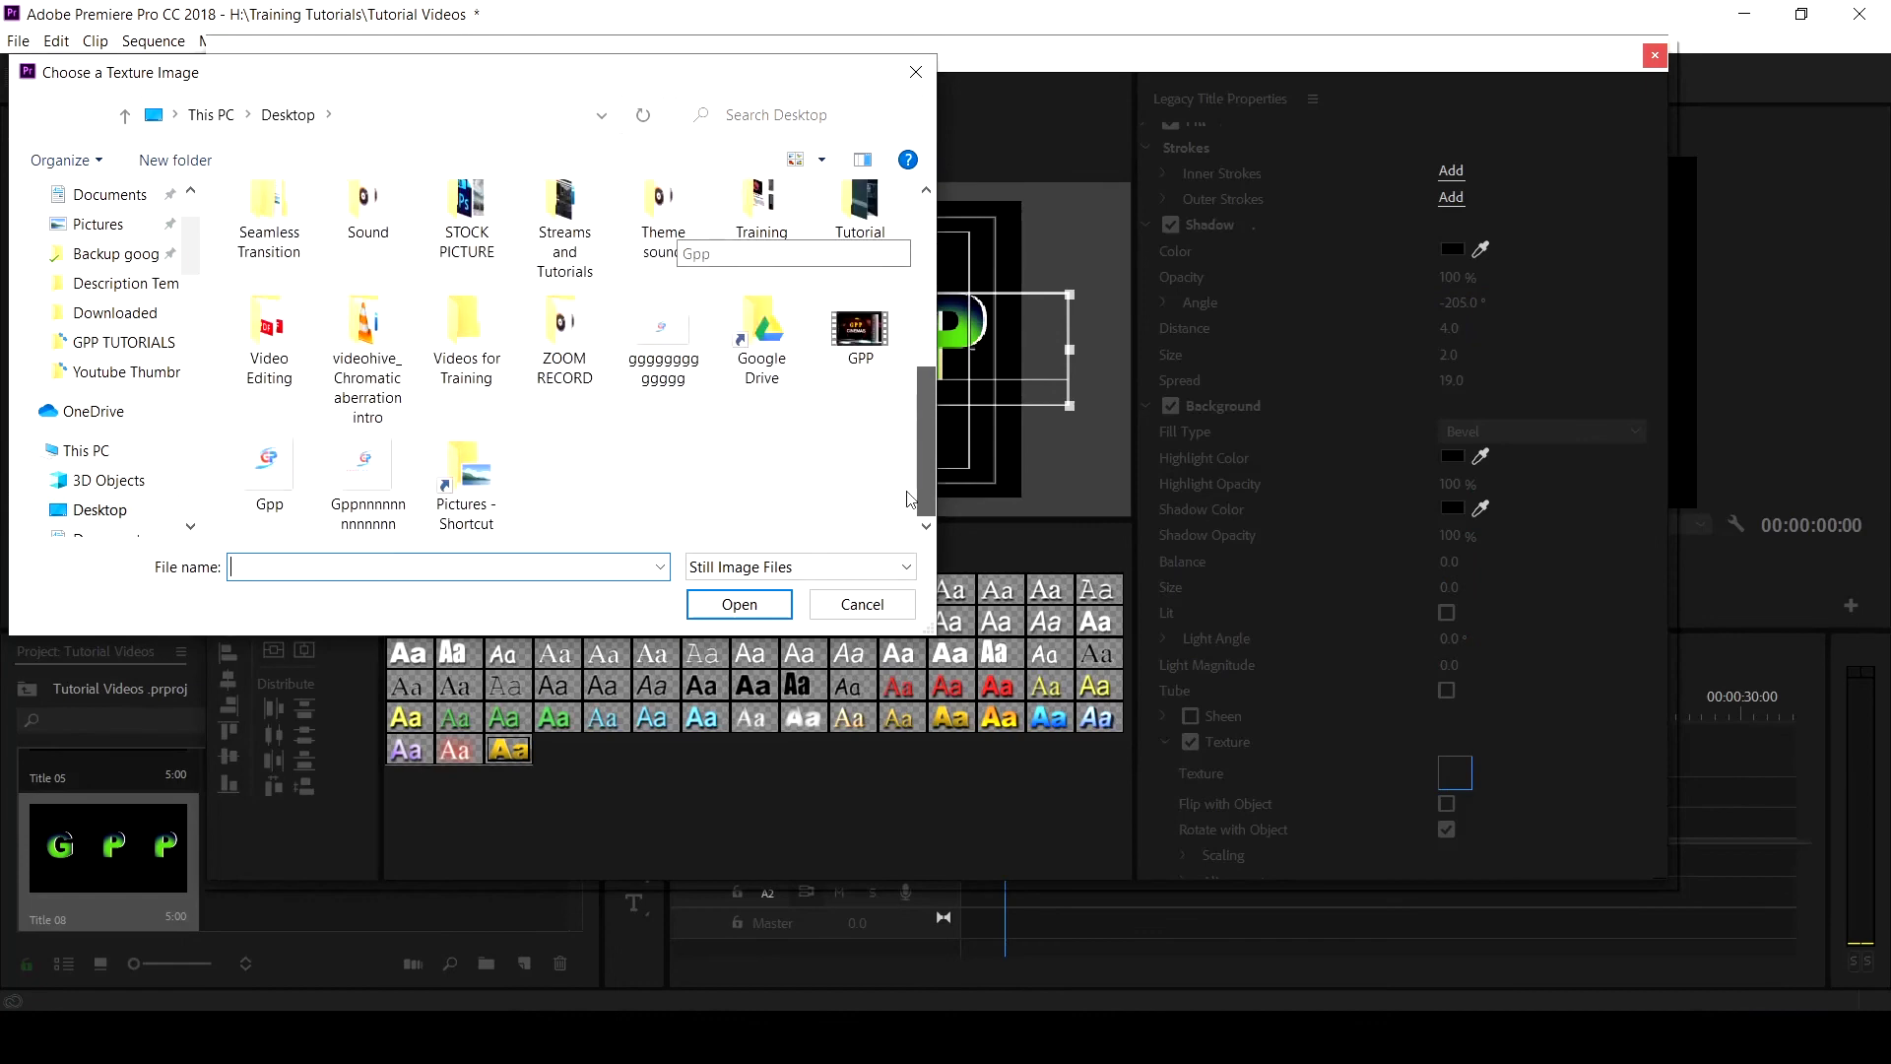
left_click(276, 478)
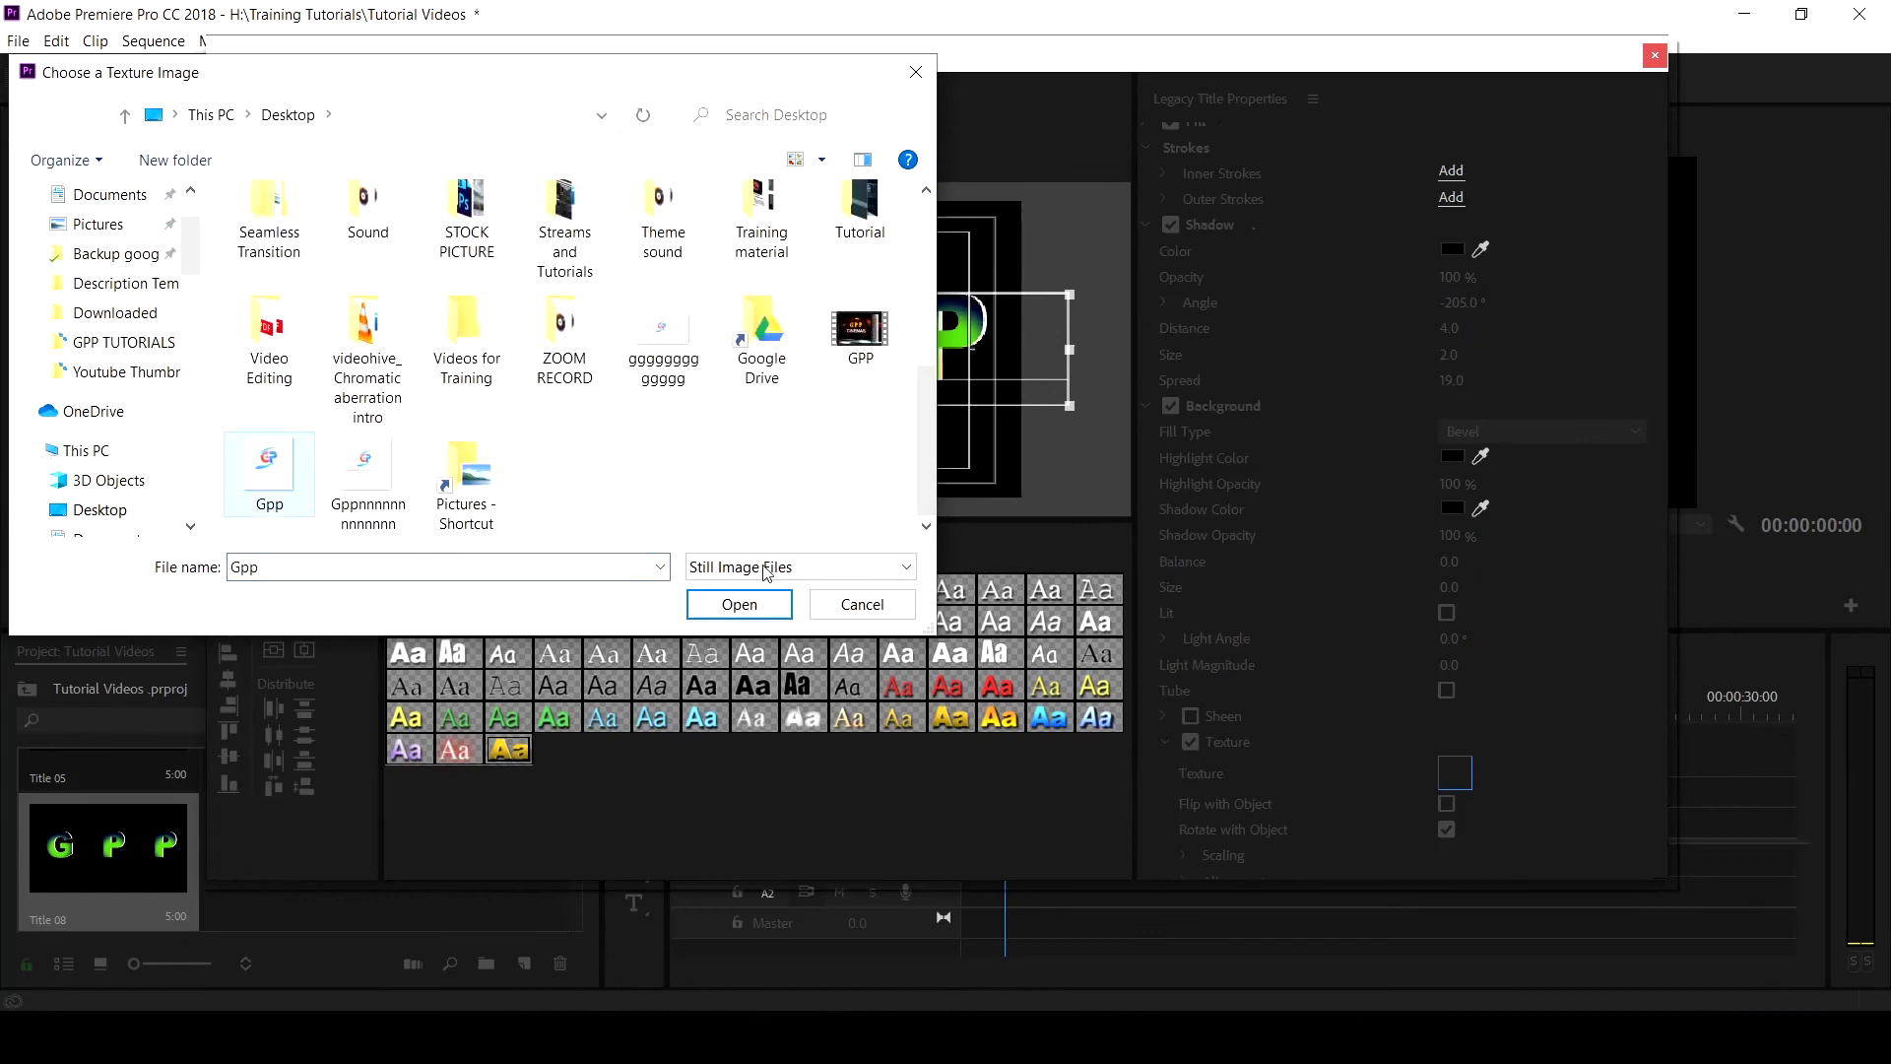
left_click(754, 611)
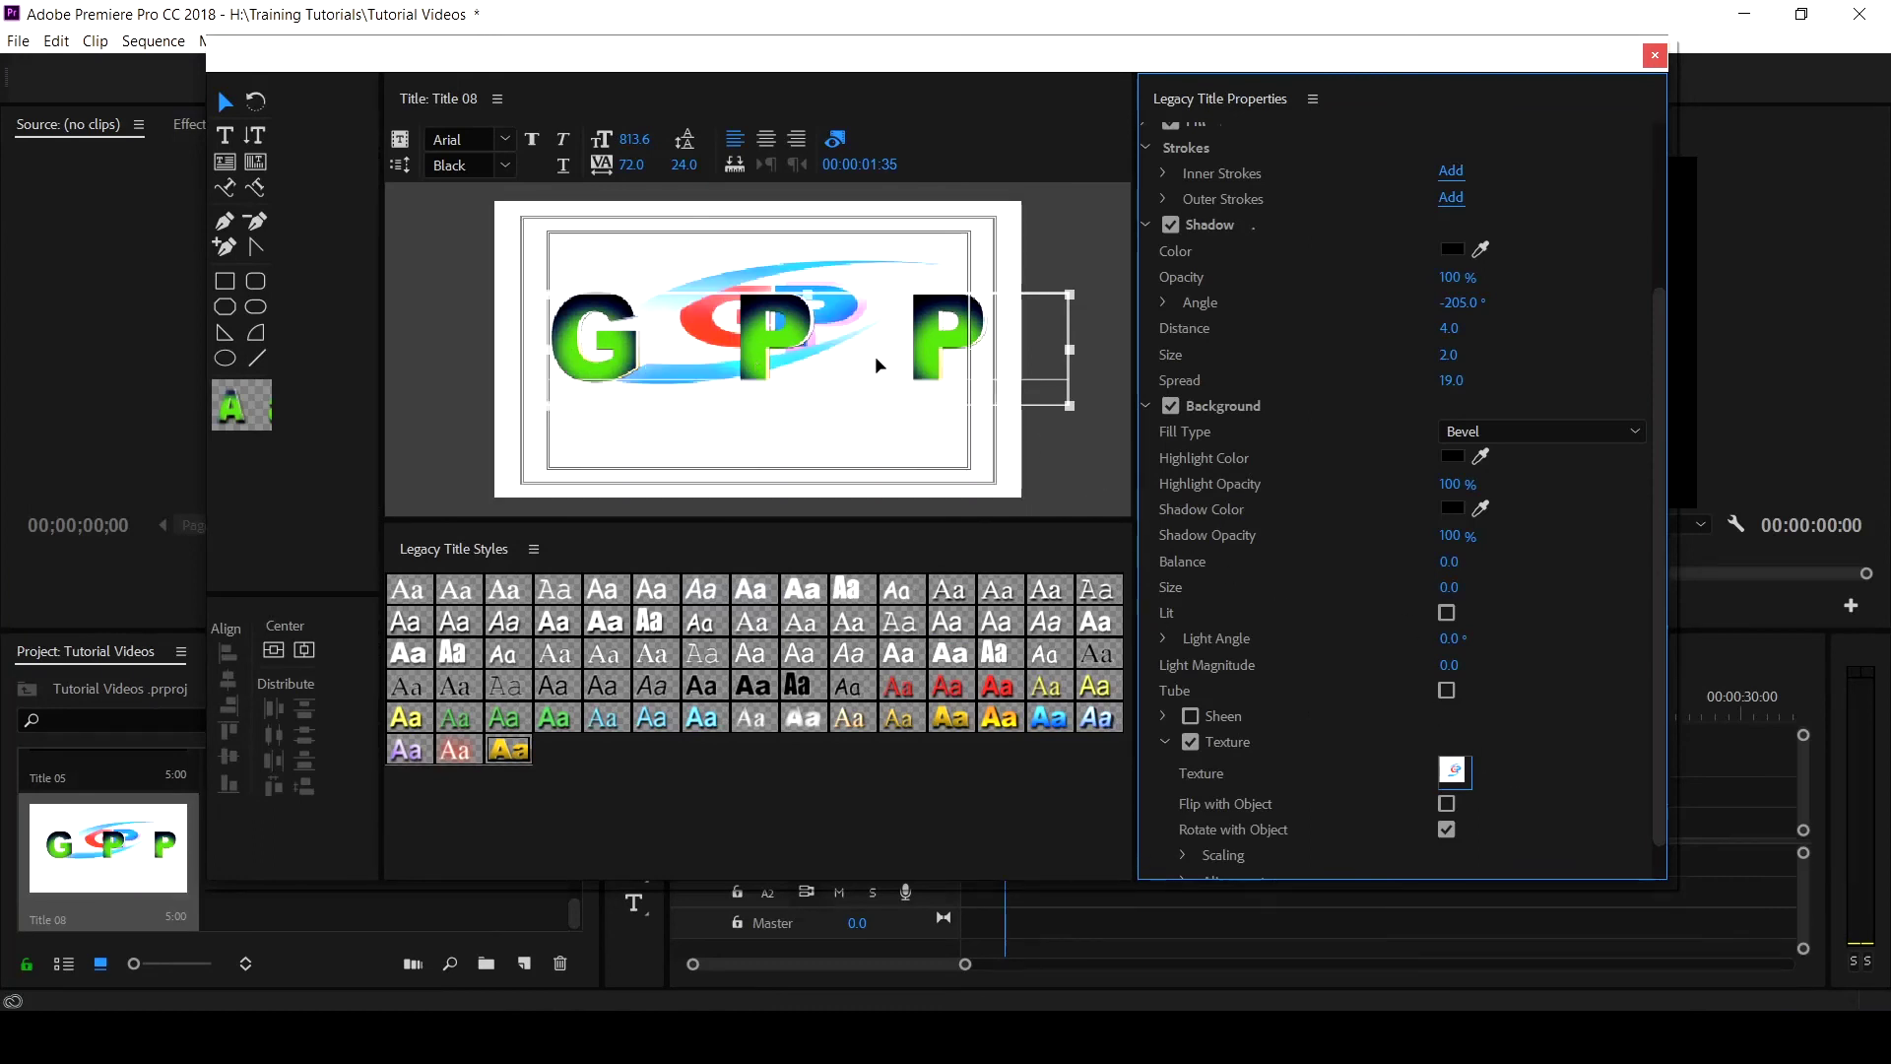
Reposition the GPP text over the background image and narrow it to fit inside the frame.
left_click(817, 357)
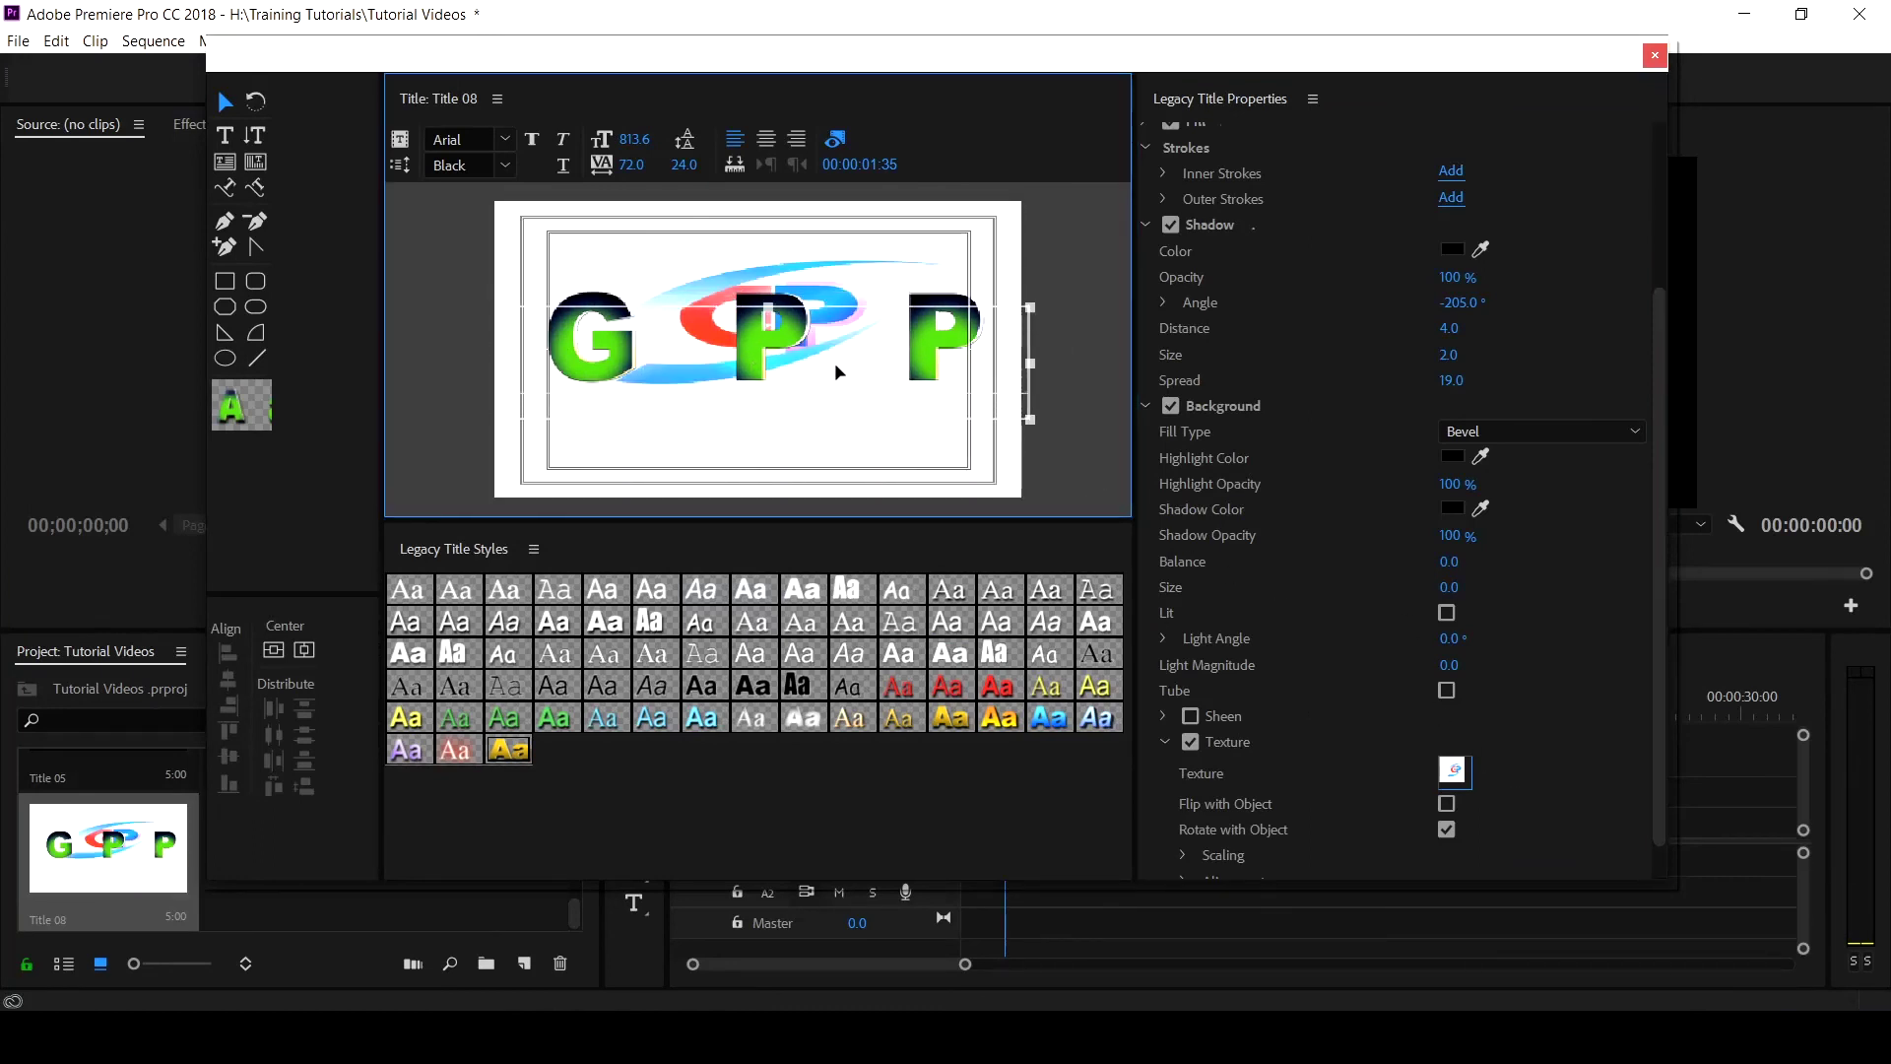
left_click_drag(832, 349, 854, 327)
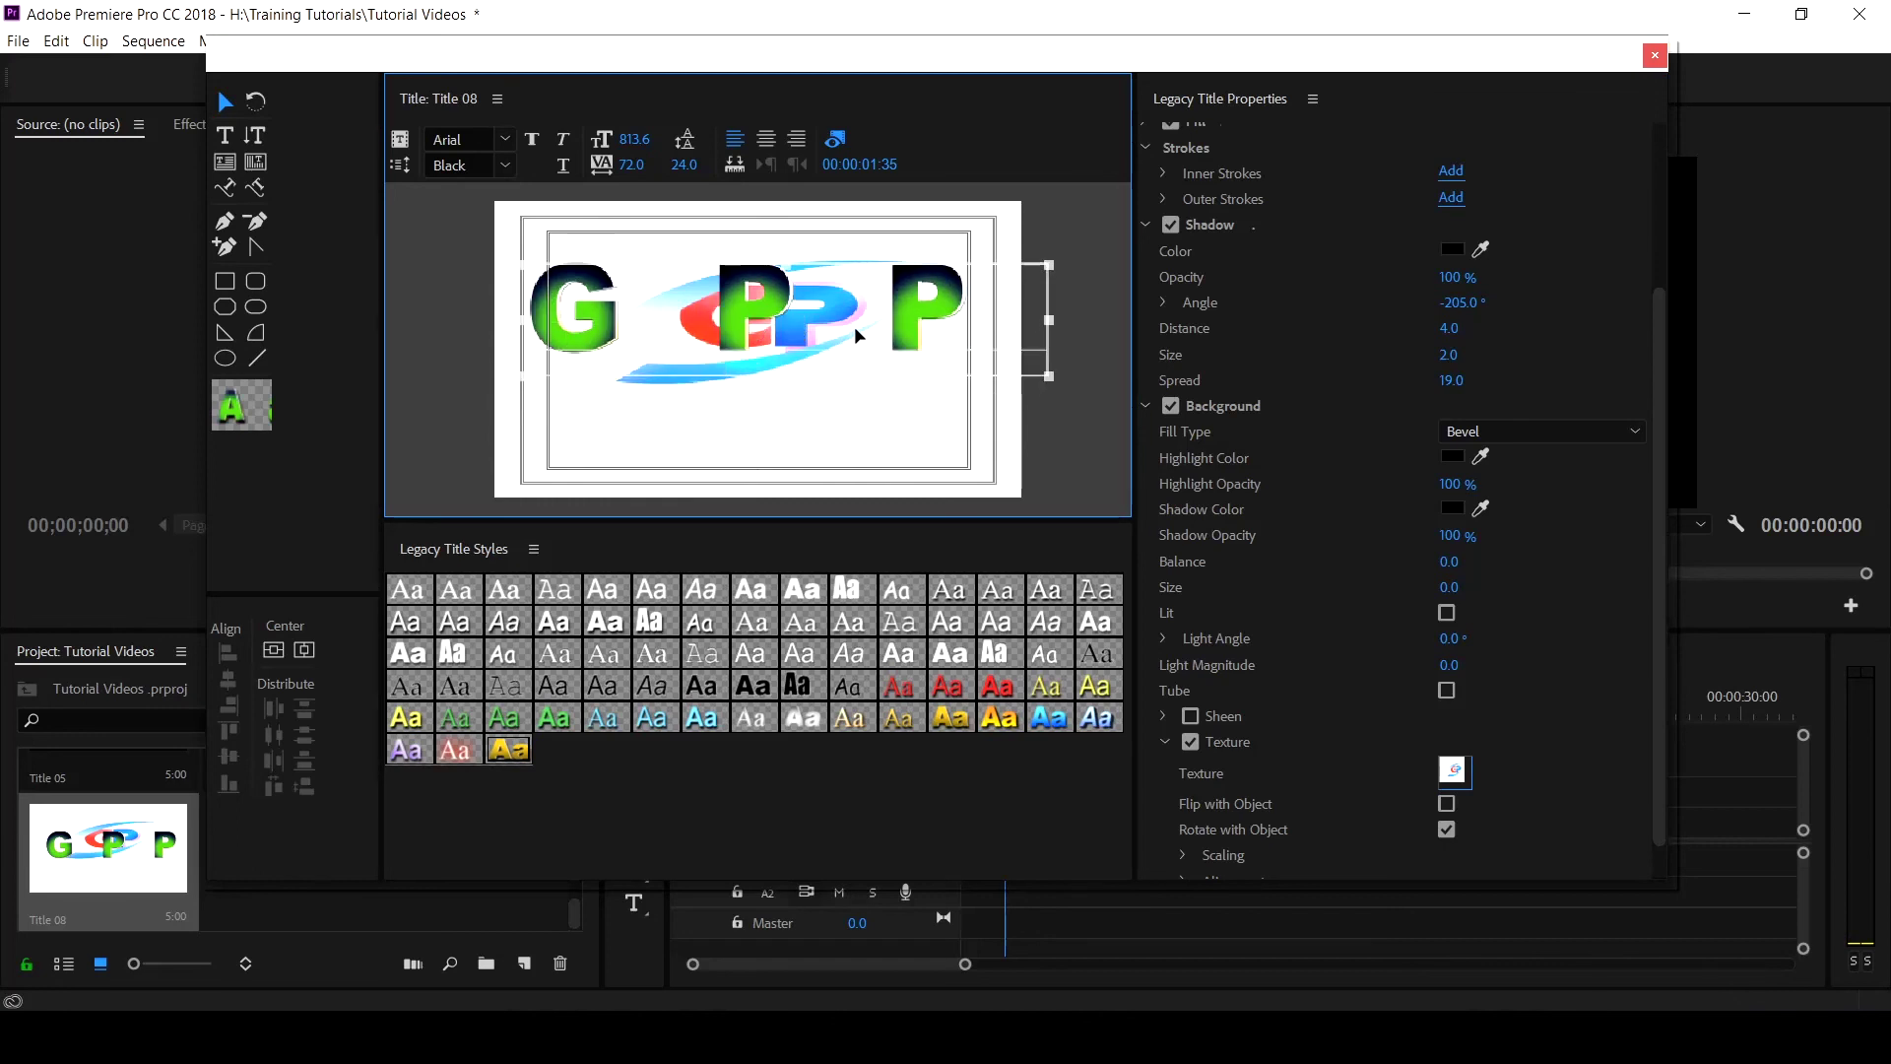
left_click_drag(853, 328, 857, 394)
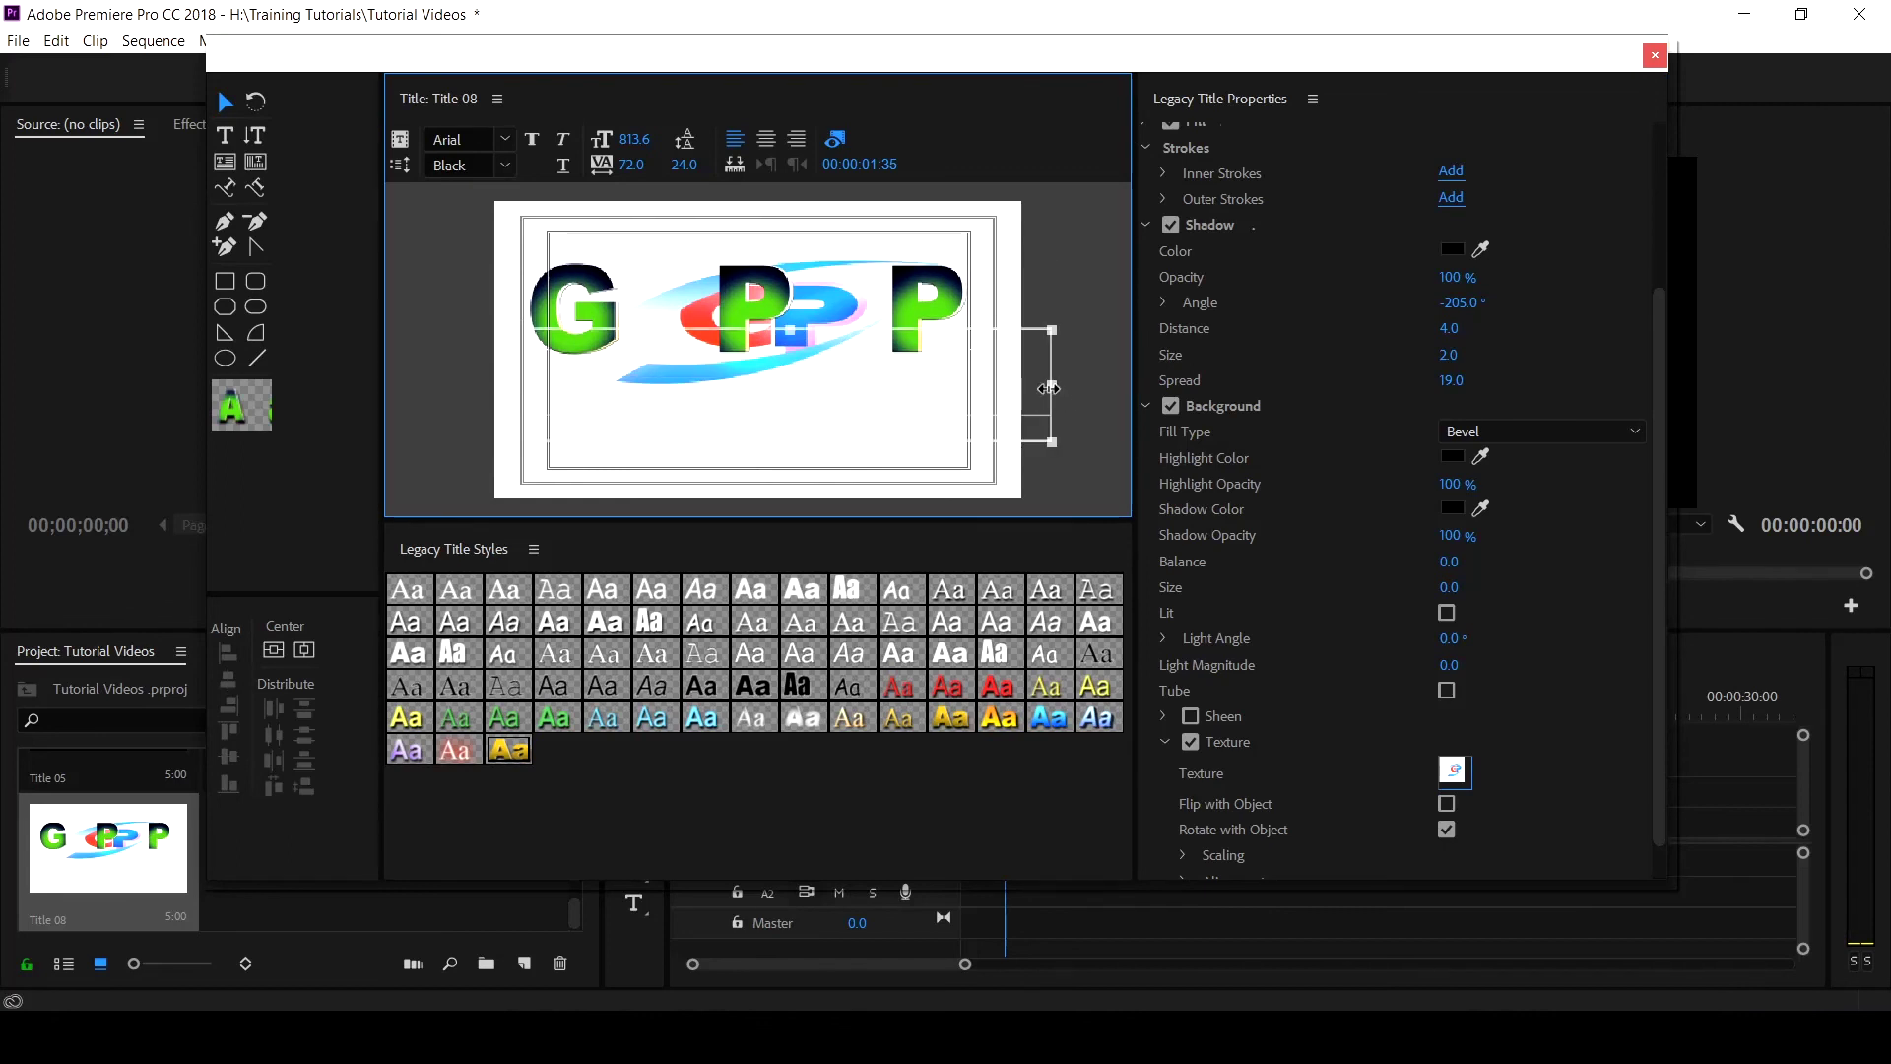
left_click_drag(1052, 385, 968, 371)
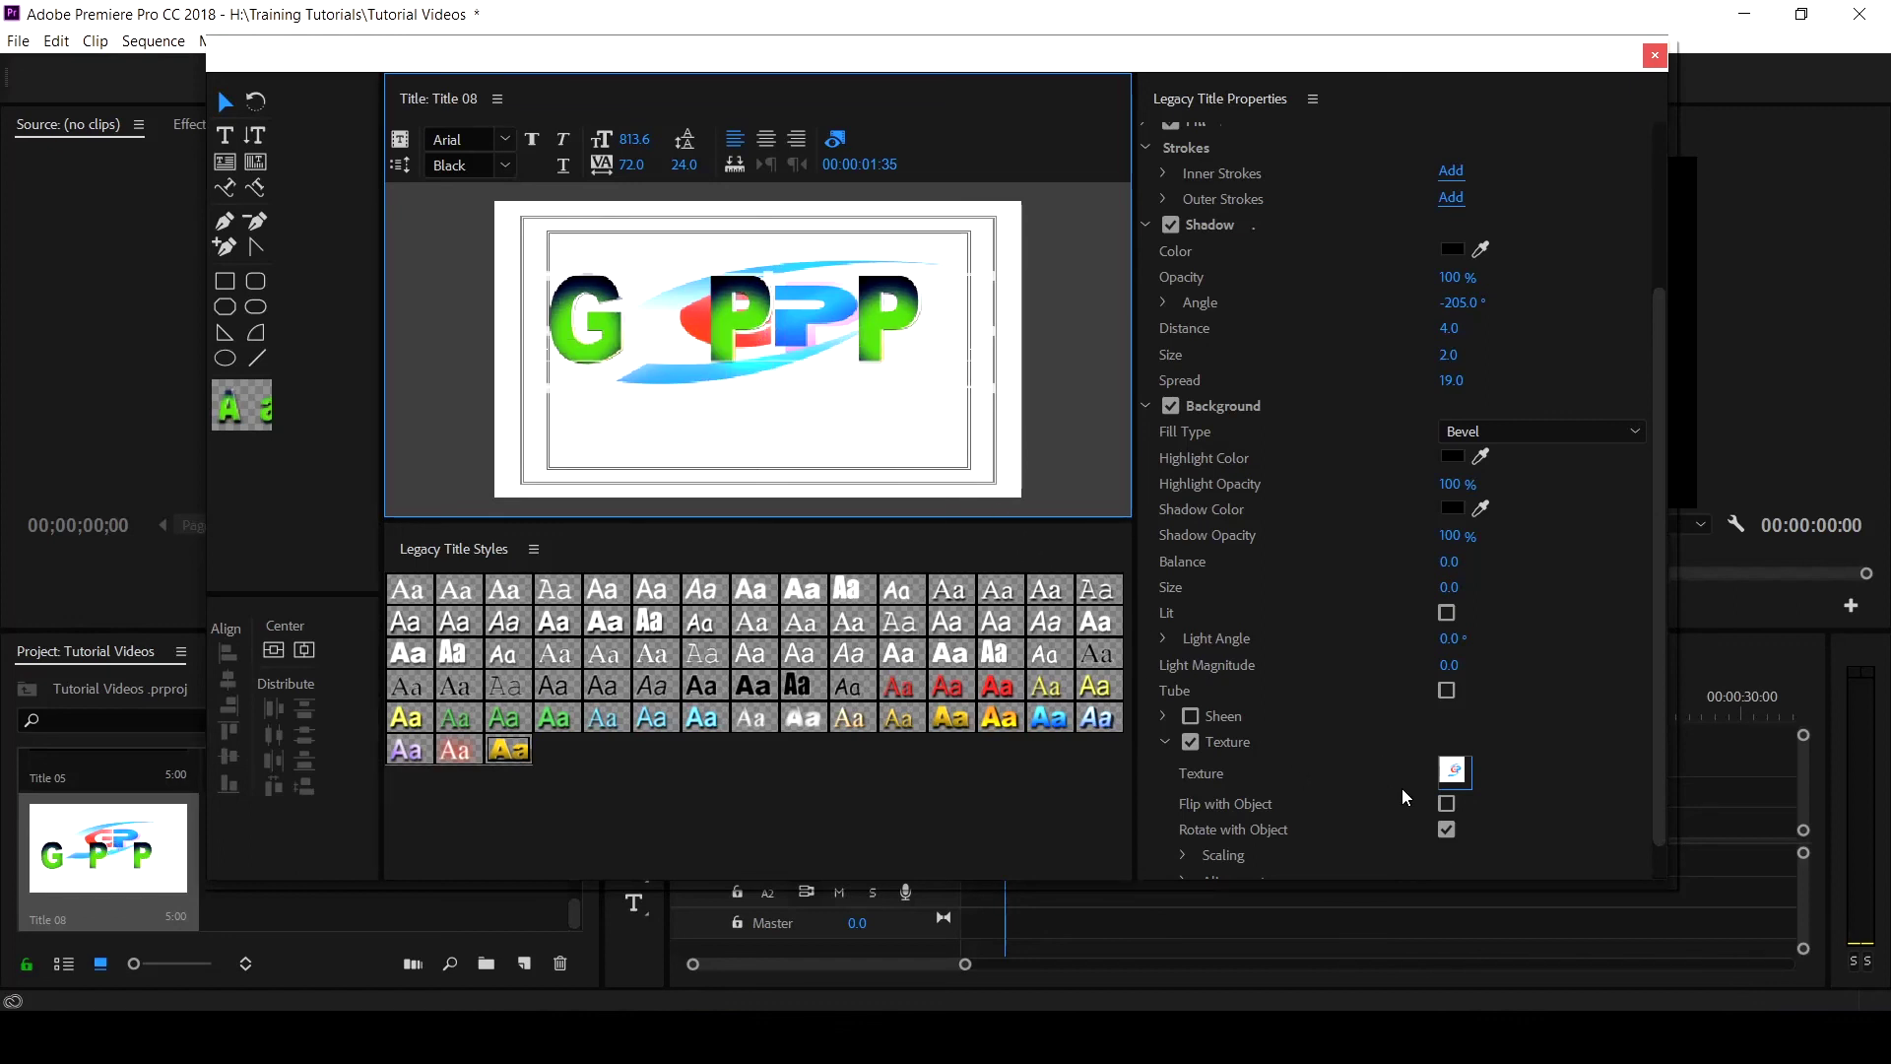
Enable Flip with Object for the background texture.
scroll(1339, 743, "down", 1)
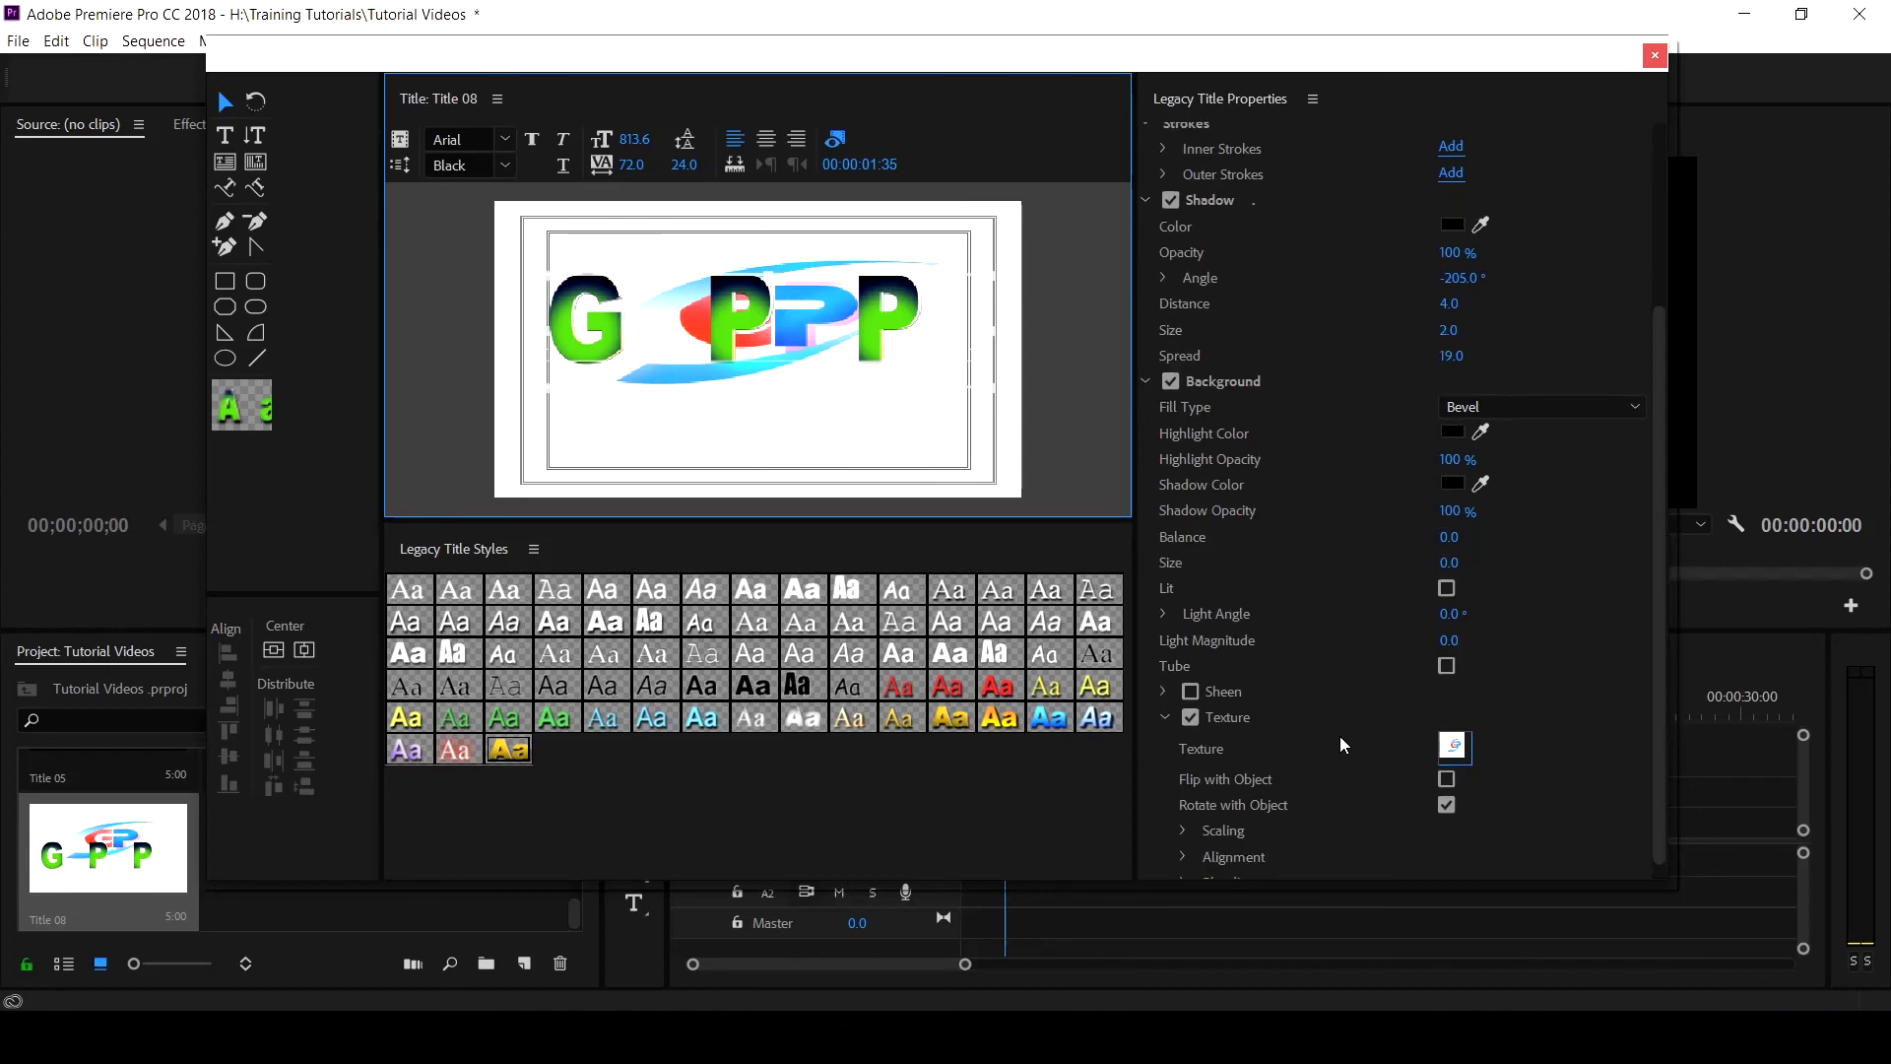
left_click(1447, 780)
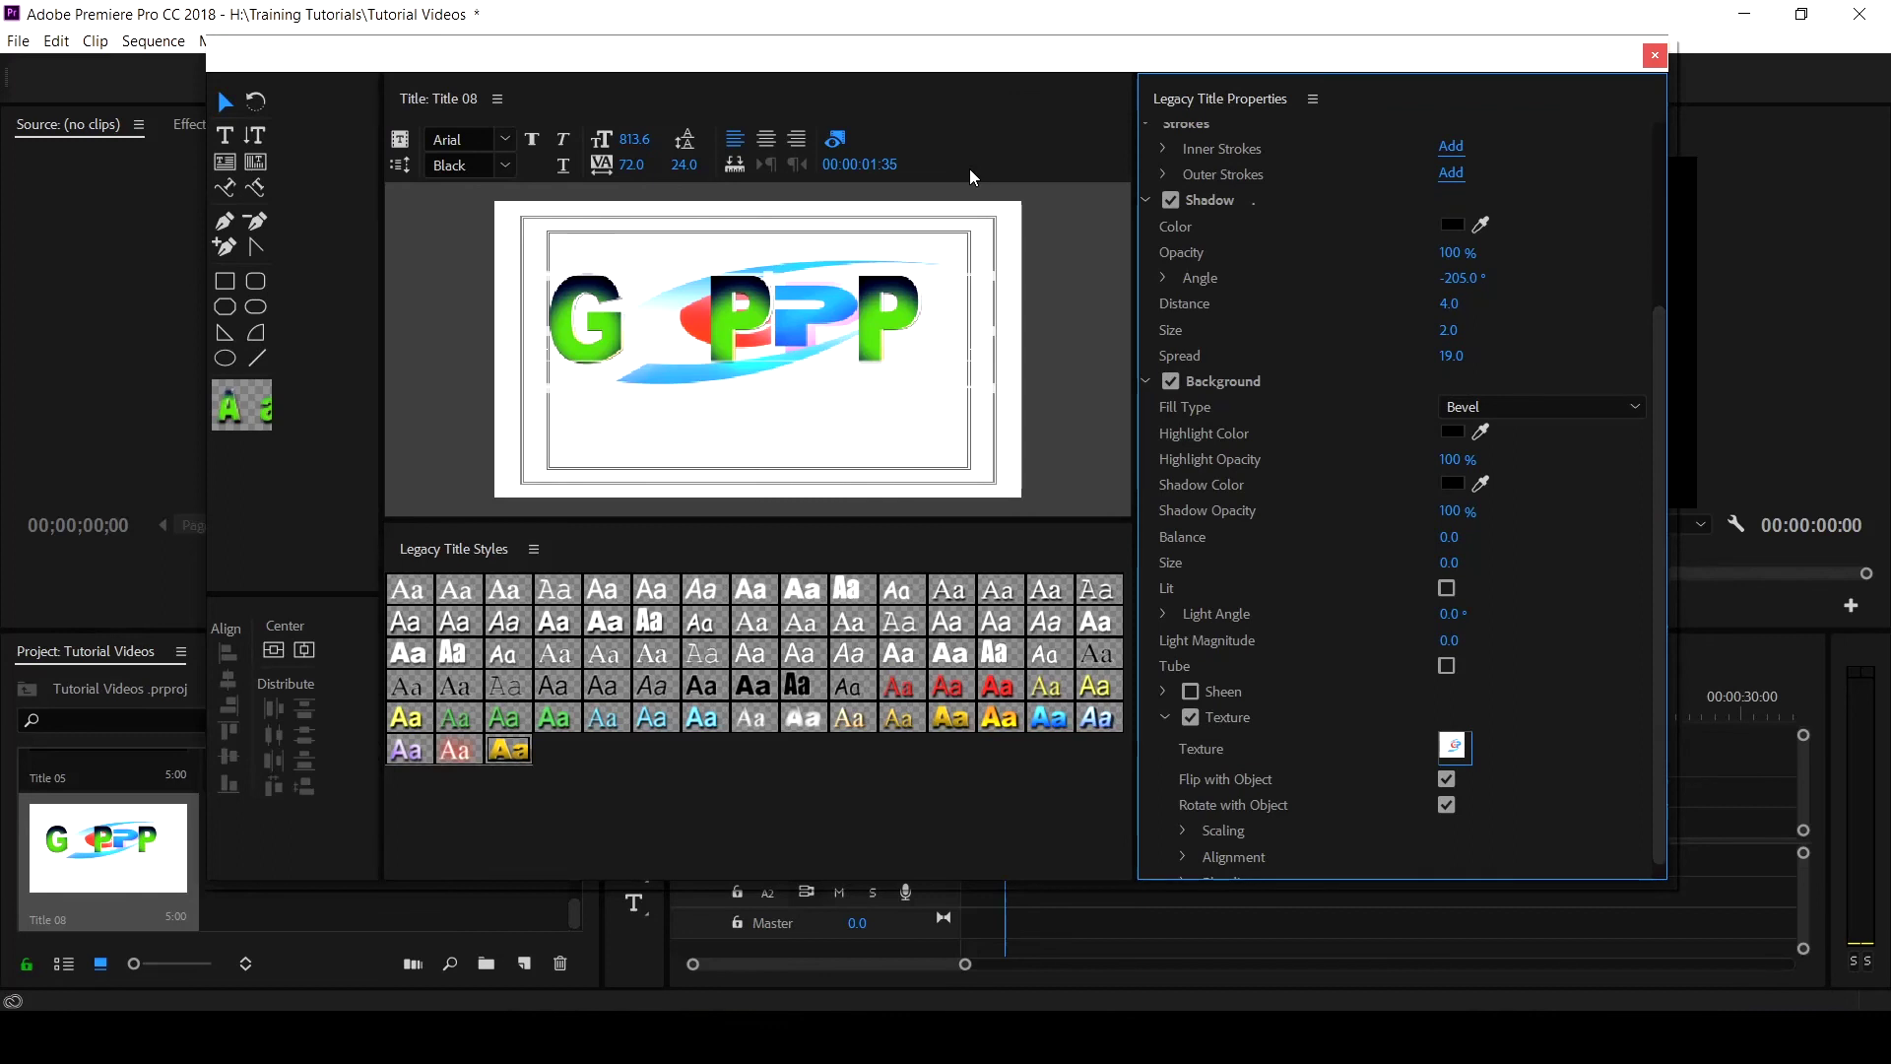